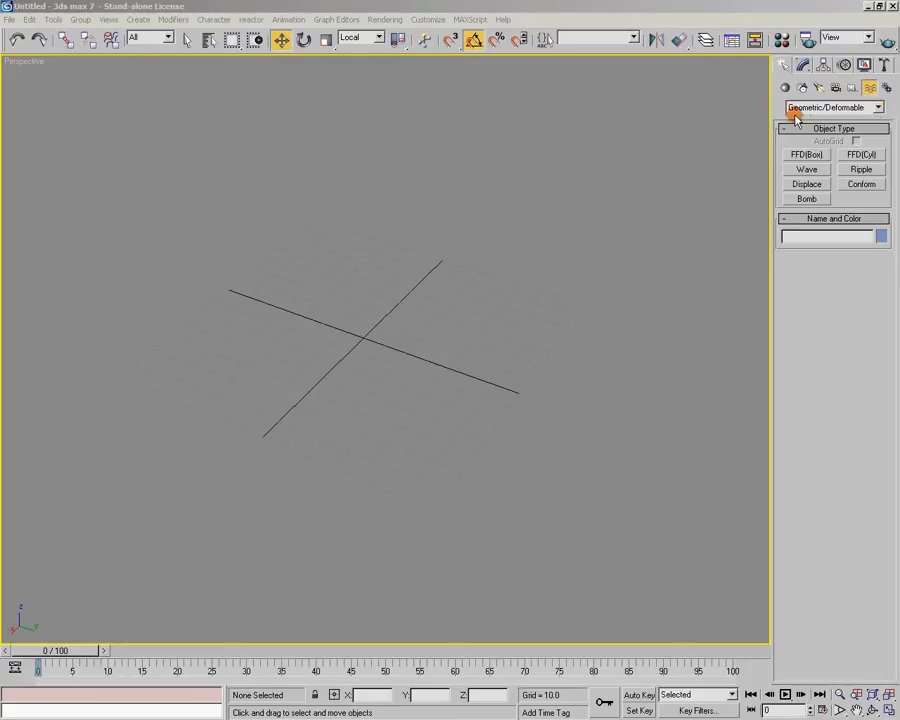
View the Modifier-Based space warp types and return to the Geometric/Deformable category.
left_click(876, 108)
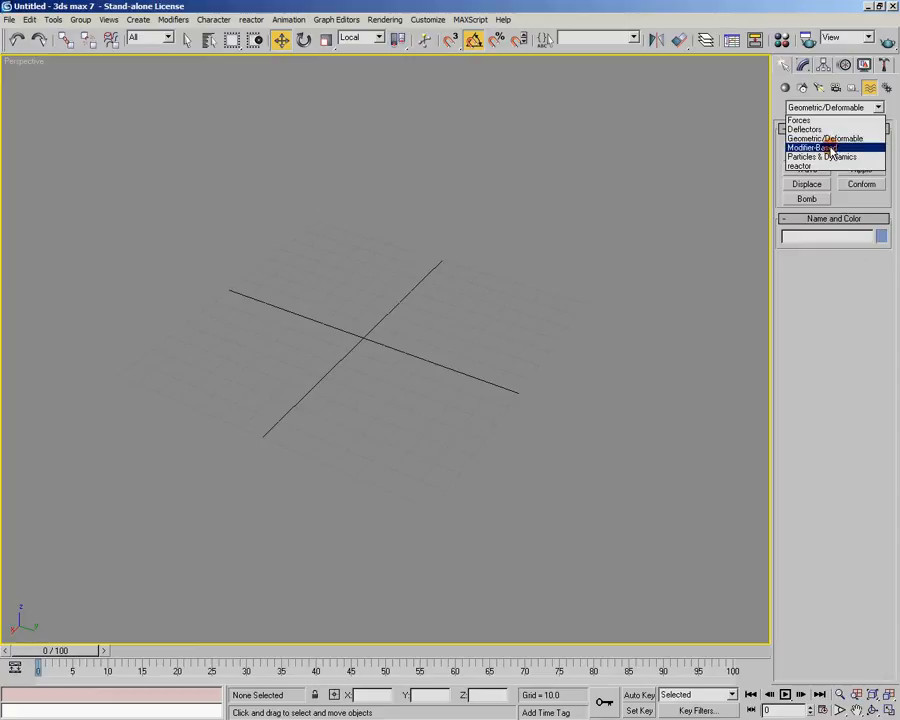
left_click(830, 148)
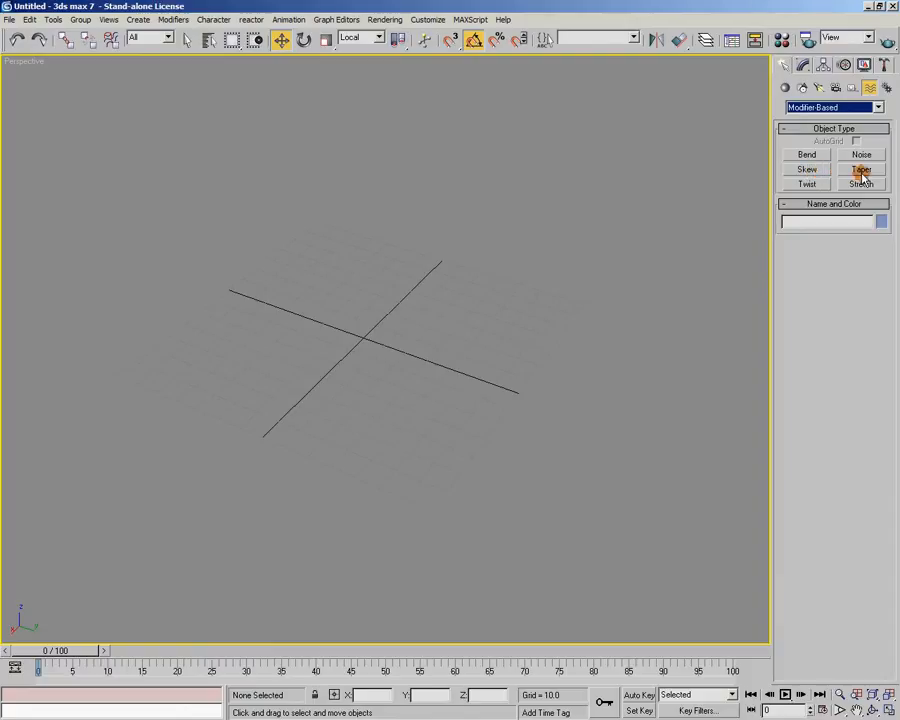
left_click(878, 107)
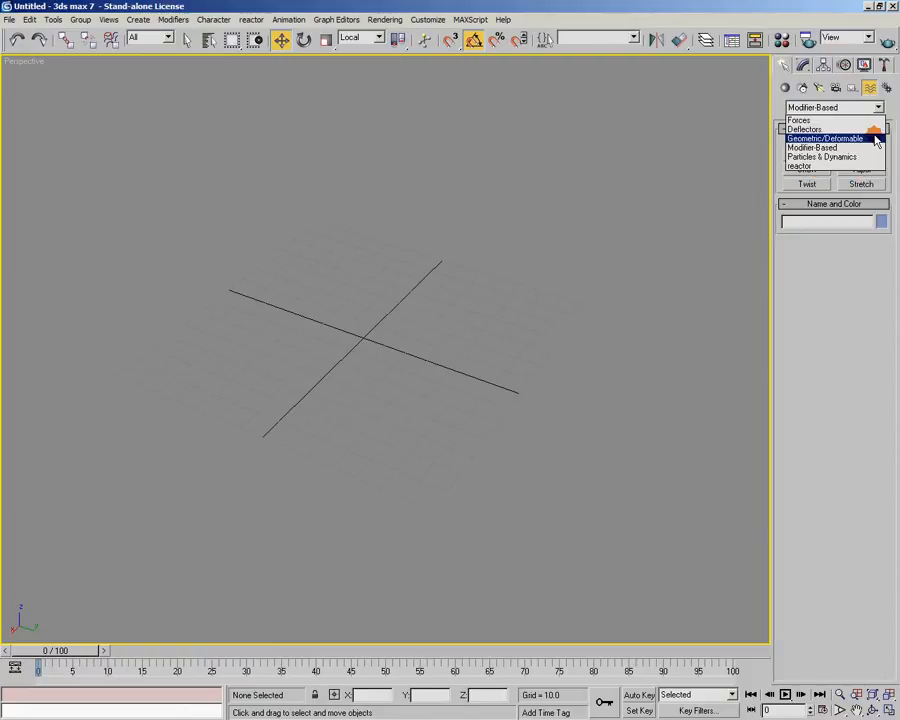
left_click(875, 140)
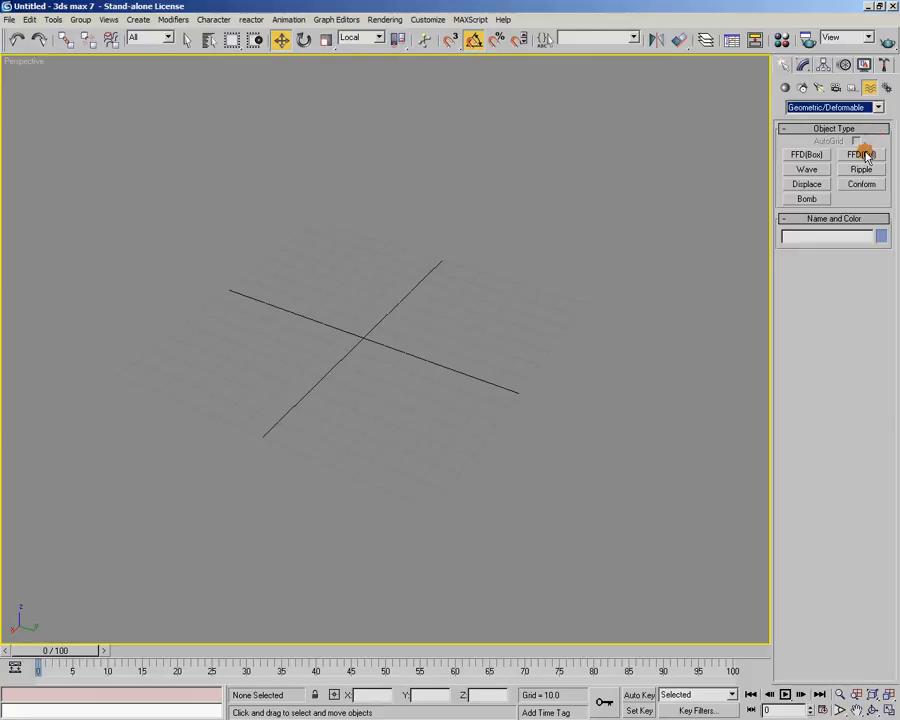
Create an FFD(Box) space warp about 77 long, 82 wide and 57 high over the grid centre.
middle_click_drag(500, 376, 438, 381)
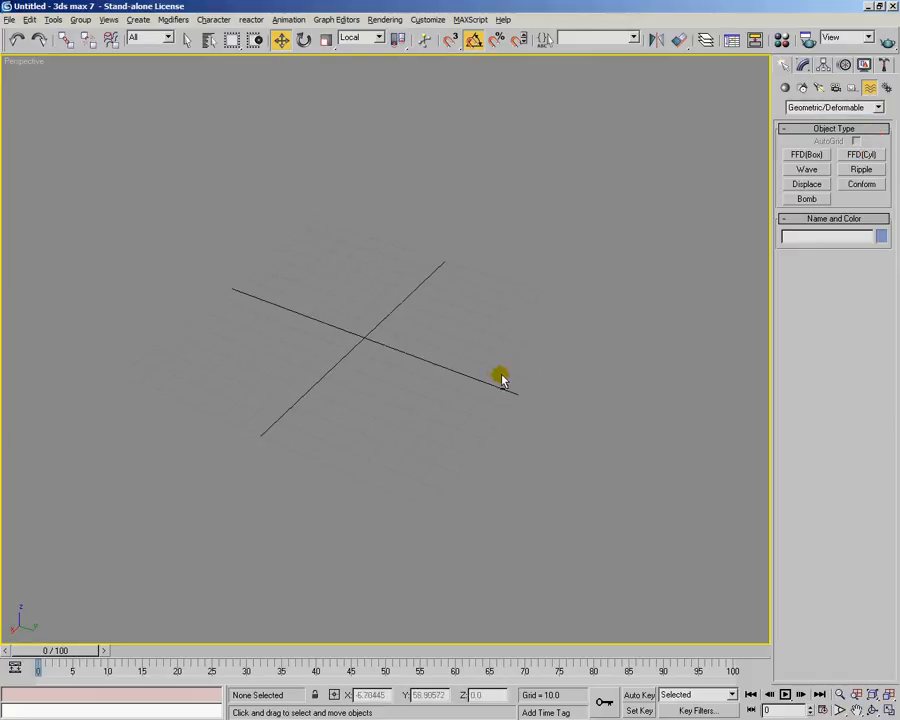
left_click(808, 154)
middle_click_drag(564, 200, 556, 224)
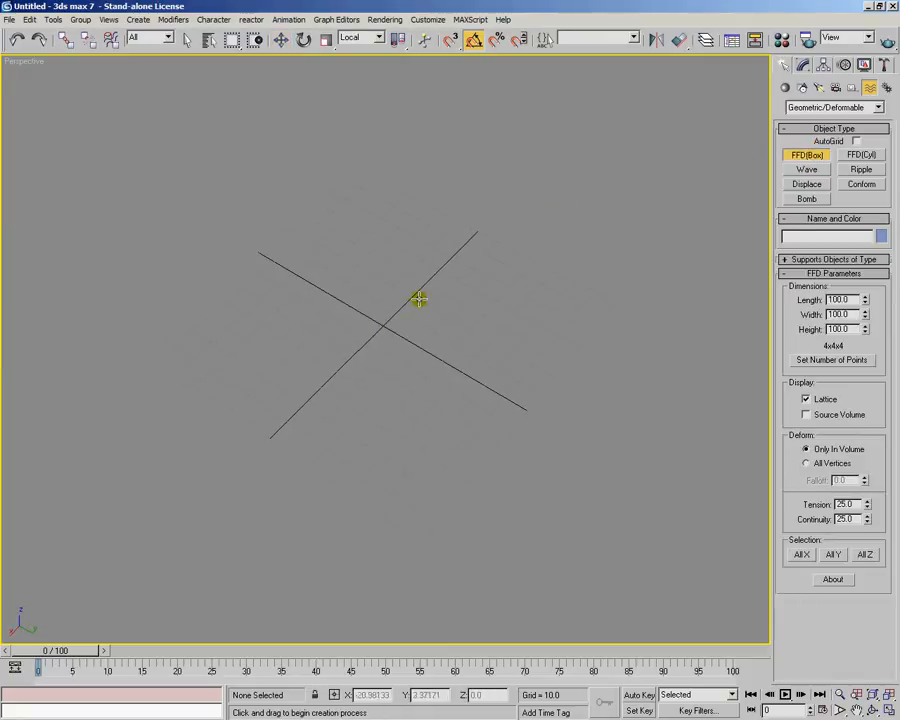
middle_click_drag(372, 309, 406, 297)
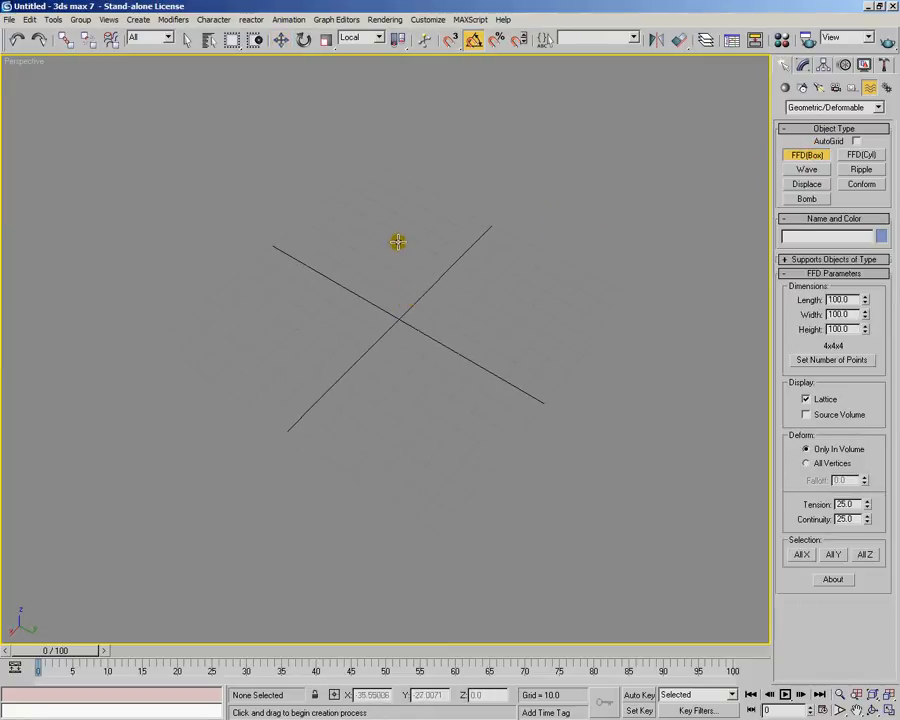
left_click_drag(379, 228, 406, 437)
left_click(430, 260)
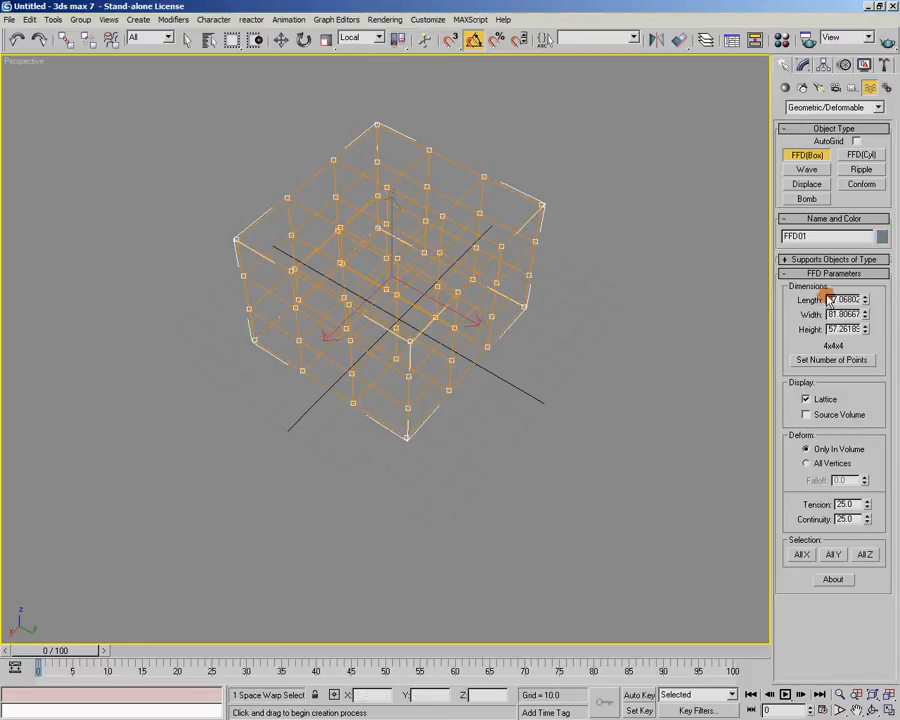
Set the FFD box's length, width and height to 100 each.
left_click_drag(828, 299, 864, 298)
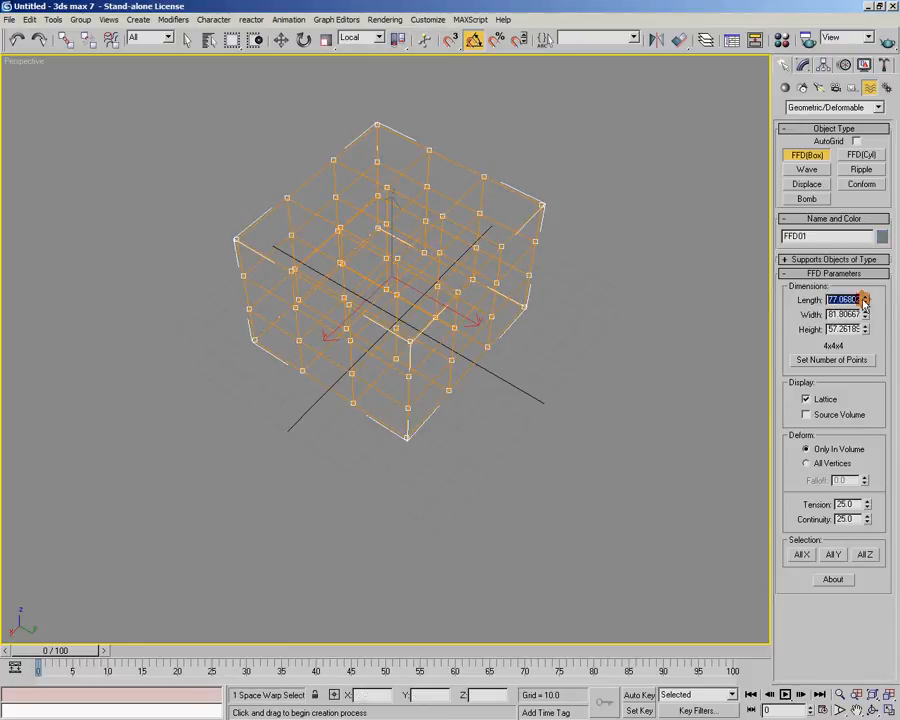
type("100")
key("Tab")
type("100")
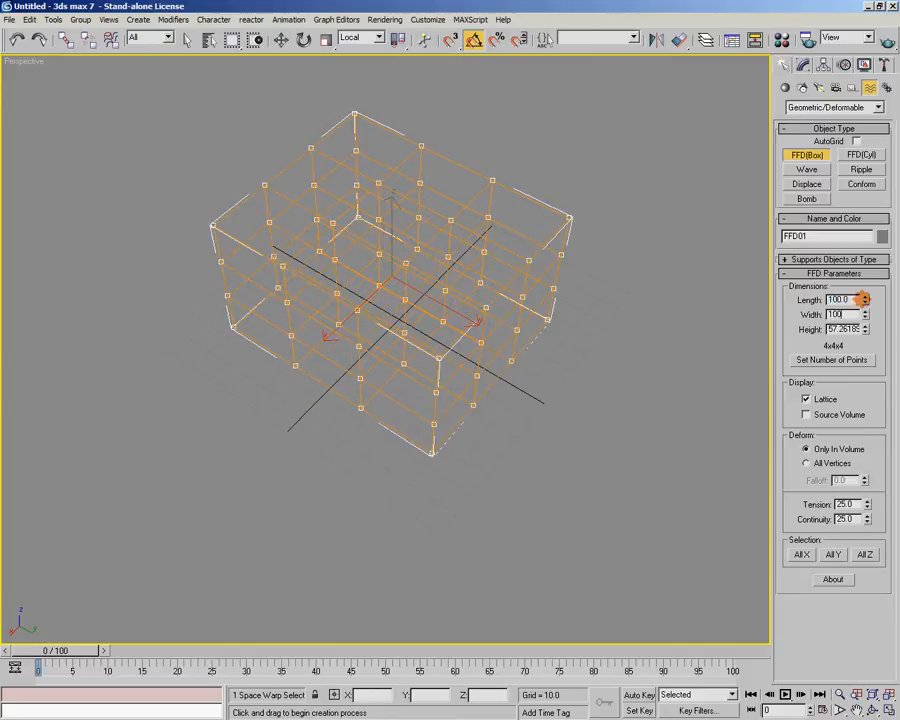
key("Tab")
type("100")
key("Return")
Move the FFD lattice upward along the Z axis.
middle_click_drag(430, 400, 384, 348, "alt")
middle_click_drag(426, 302, 486, 386, "alt")
left_click(282, 39)
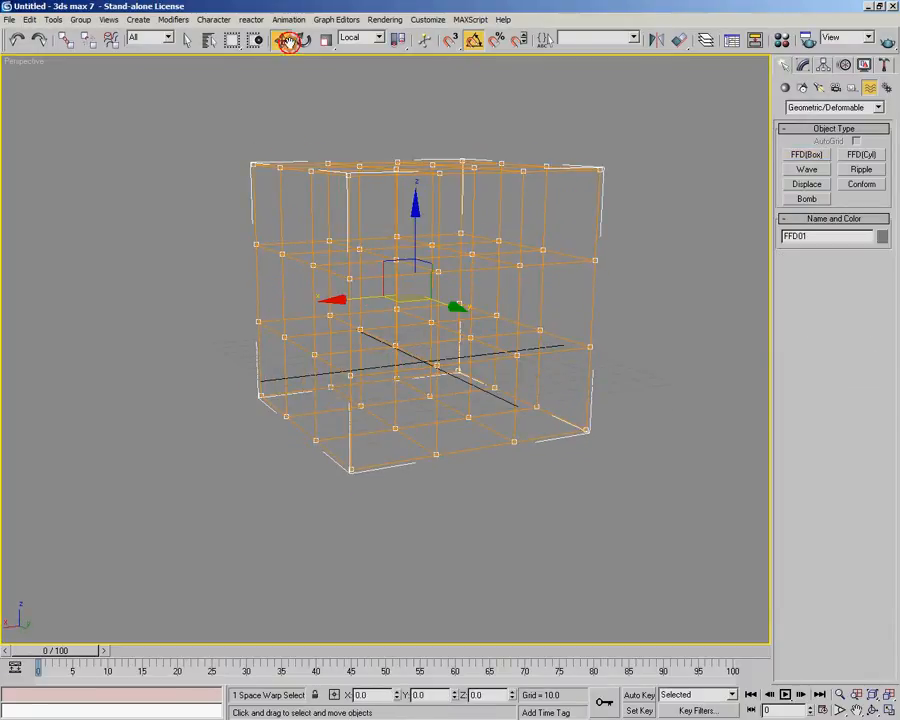
middle_click_drag(449, 396, 426, 399, "alt")
left_click_drag(421, 248, 422, 193)
middle_click_drag(422, 193, 413, 500, "alt")
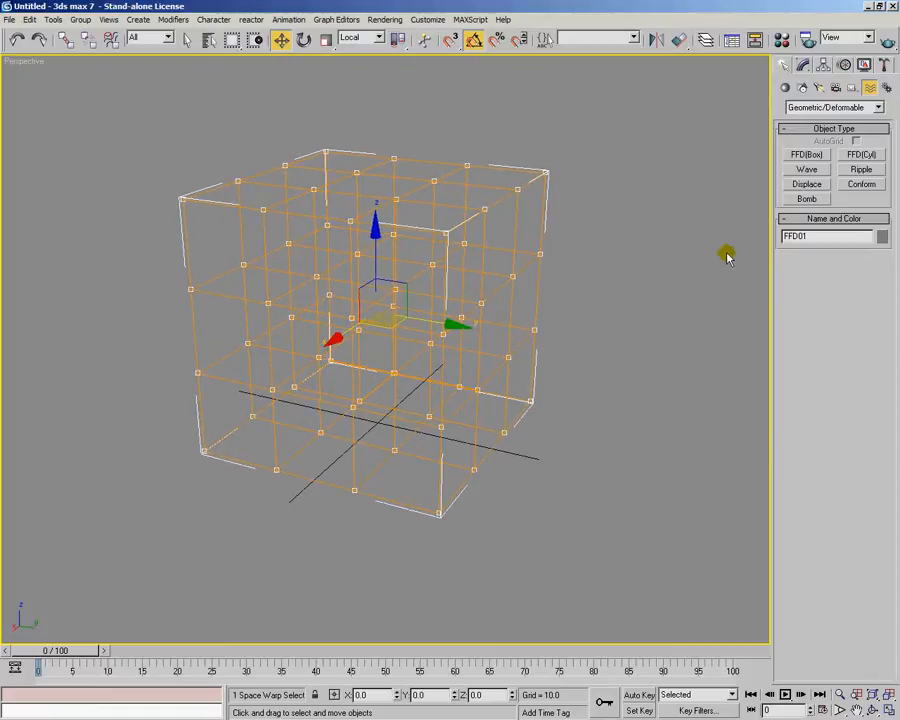
Create a teapot primitive with a radius of about 21 beside the FFD lattice.
left_click(785, 87)
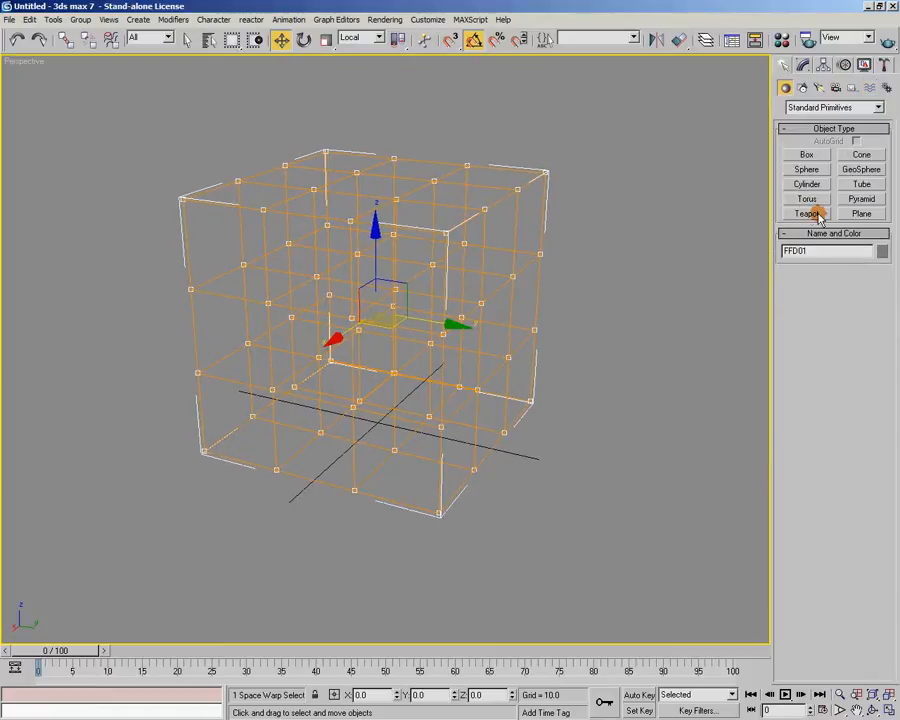
left_click(807, 214)
middle_click_drag(621, 277, 488, 301, "alt")
left_click_drag(575, 404, 605, 425)
middle_click_drag(605, 425, 562, 450, "alt")
Rotate the teapot so its spout points away from the FFD lattice, and raise it beside the lattice.
key("e")
left_click_drag(538, 482, 814, 485)
middle_click_drag(572, 520, 617, 410, "alt")
key("w")
left_click_drag(625, 410, 666, 352)
middle_click_drag(666, 352, 646, 362, "alt")
Set the teapot to 15 segments and a radius of about 25.9, and move it inside the FFD lattice.
left_click(803, 64)
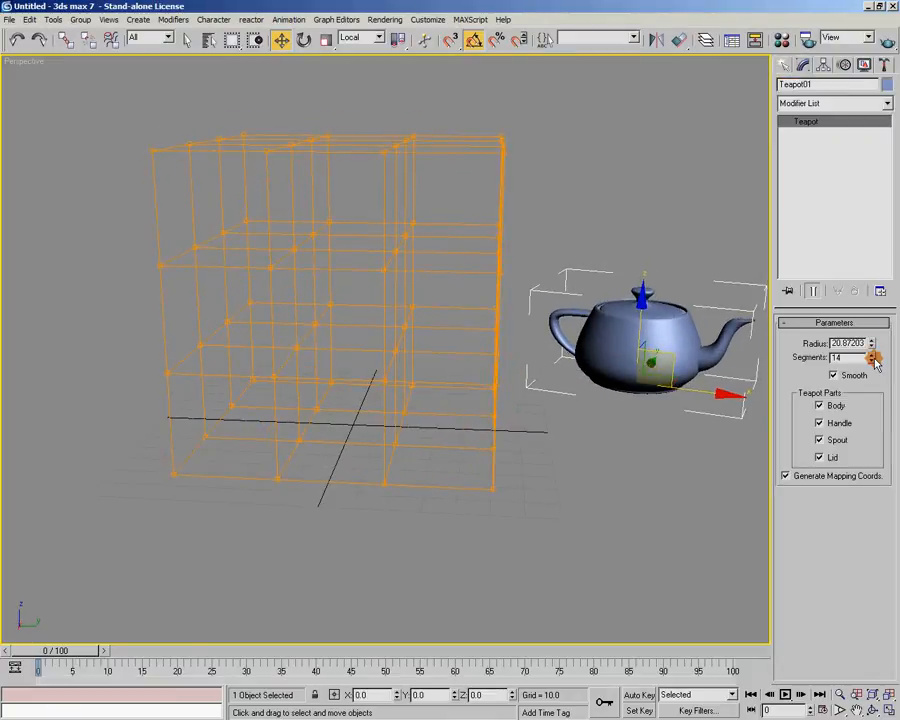
left_click_drag(872, 352, 878, 323)
middle_click_drag(716, 380, 590, 368, "alt")
middle_click_drag(679, 353, 639, 352, "alt")
left_click_drag(661, 358, 364, 286)
middle_click_drag(485, 356, 139, 85, "alt")
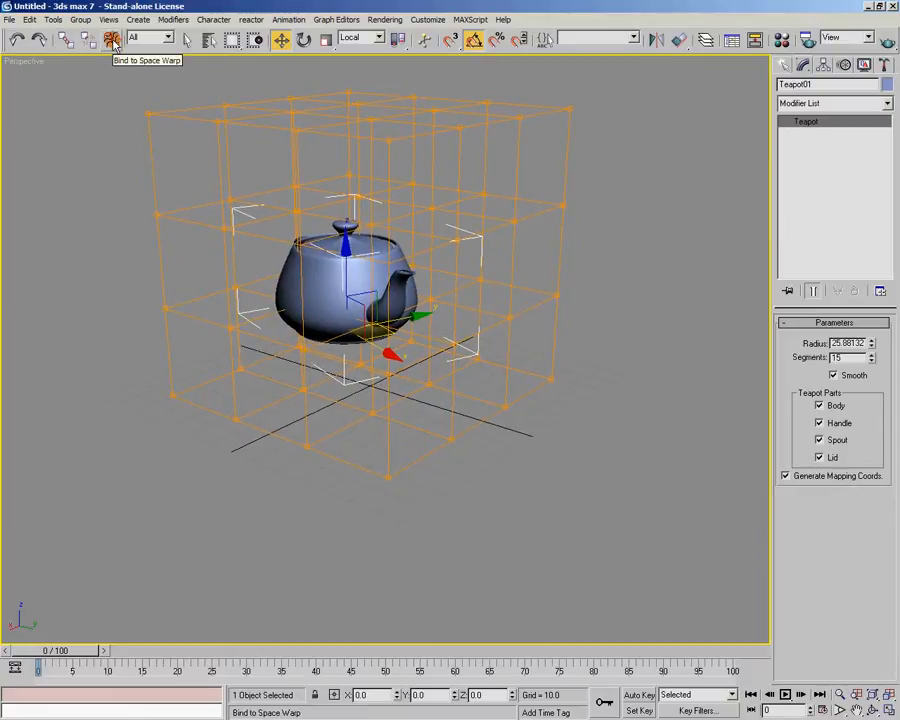
Bind the teapot to the FFD space warp and check the FFD Binding above Teapot in its modifier stack.
left_click(112, 40)
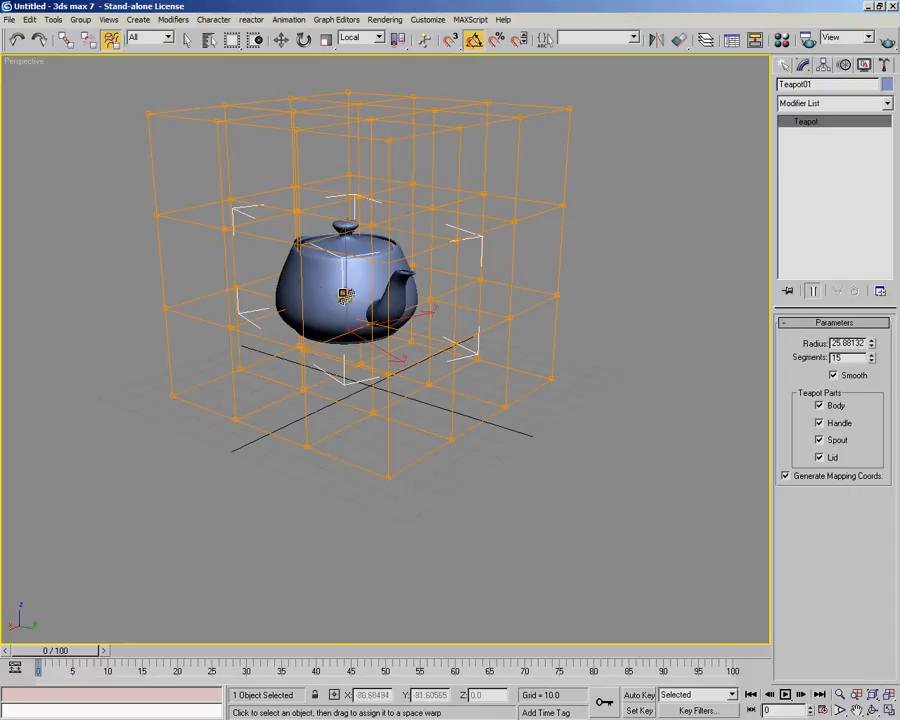
left_click_drag(537, 250, 546, 148)
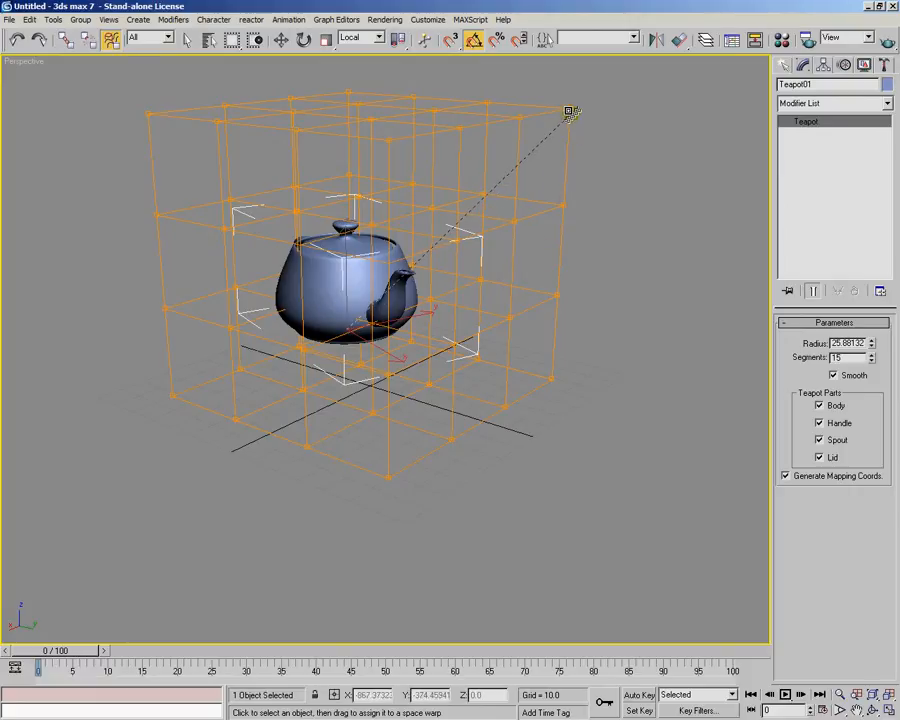
left_click_drag(570, 110, 571, 111)
left_click(281, 40)
middle_click_drag(506, 252, 539, 338, "alt")
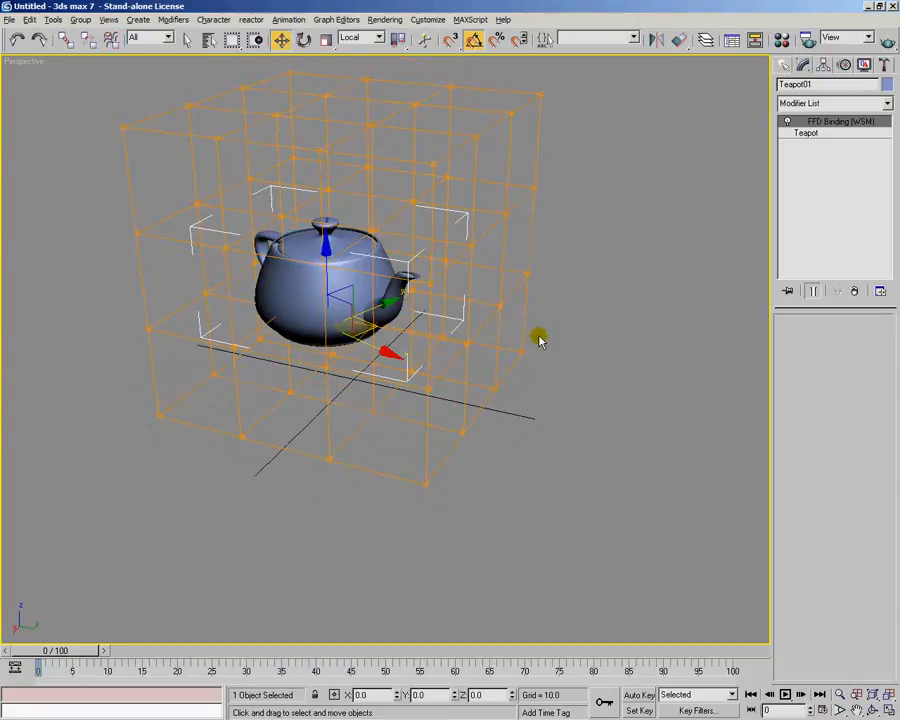
left_click(808, 134)
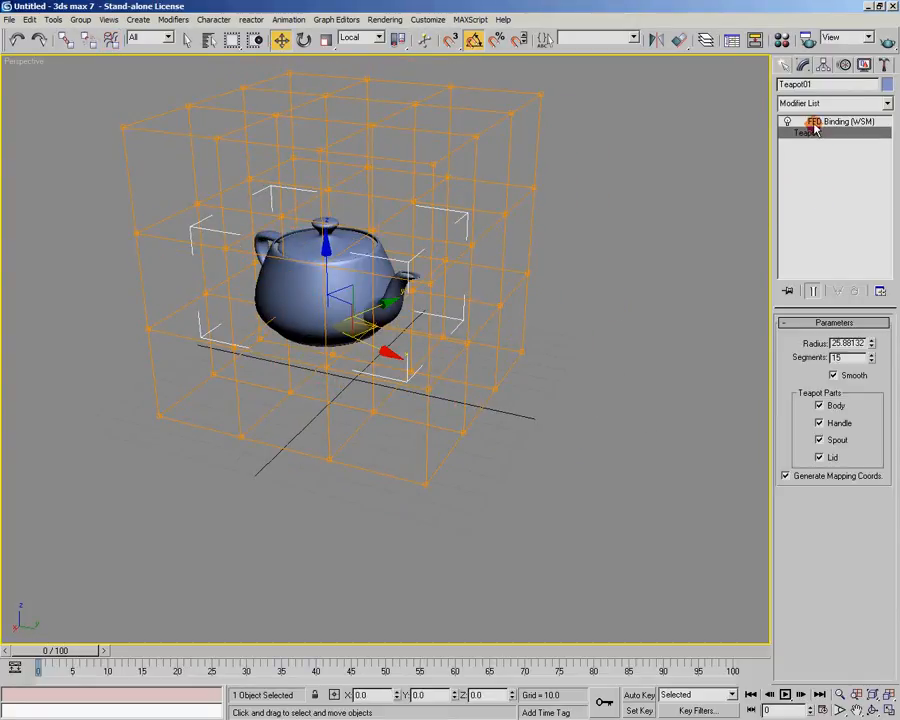
left_click(815, 122)
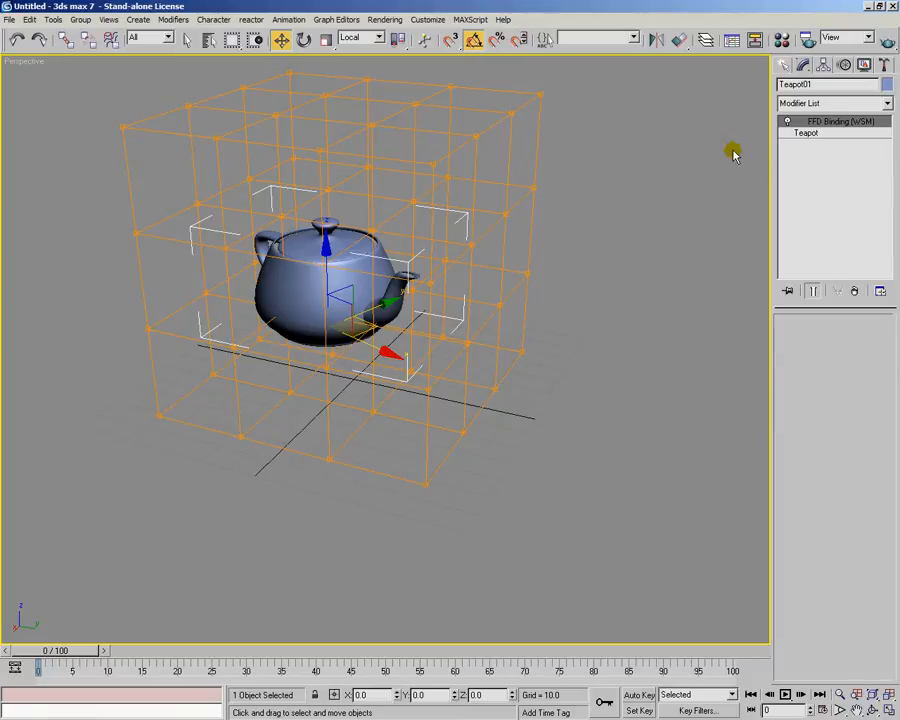
Enter Control Points editing on the FFD lattice and move a point above the teapot to about X -4.3, Y -7.3.
middle_click_drag(638, 175, 714, 188, "alt")
left_click(476, 146)
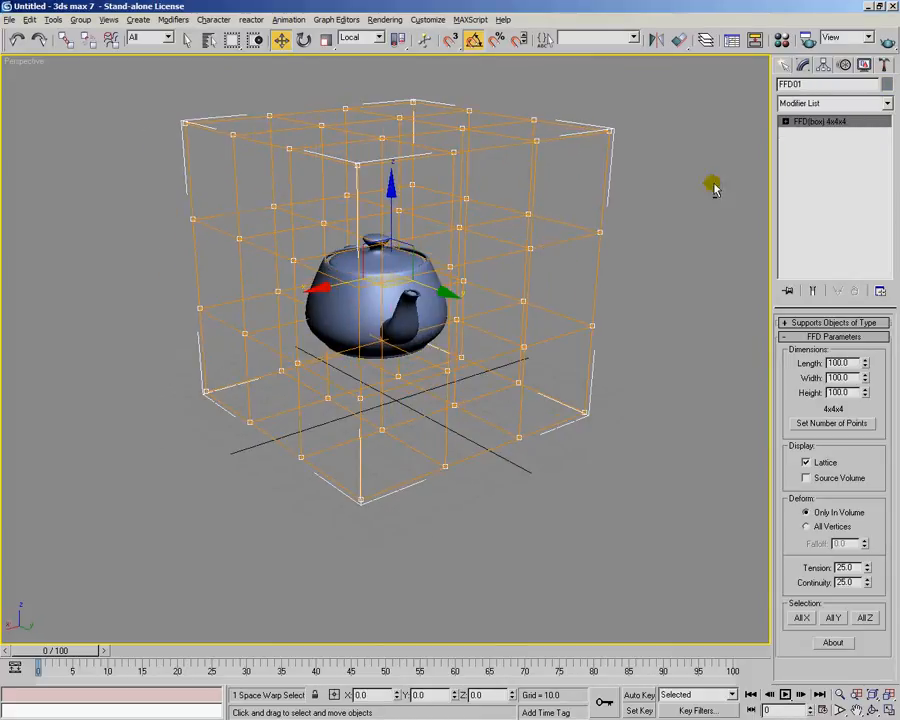
left_click(802, 134)
middle_click_drag(666, 204, 462, 195, "alt")
left_click_drag(479, 208, 478, 210)
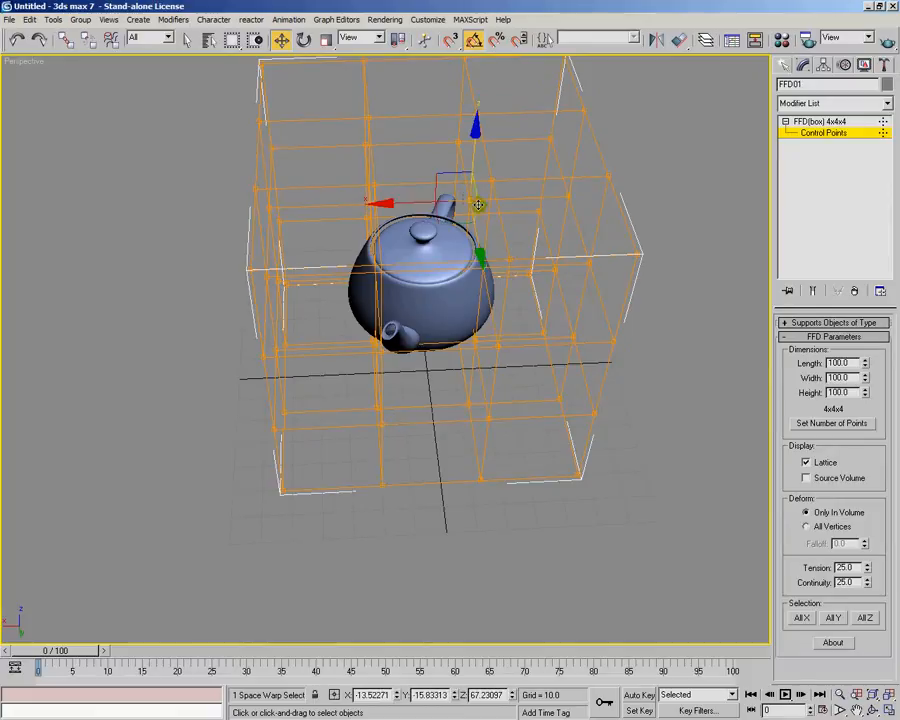
middle_click_drag(457, 218, 467, 236, "alt")
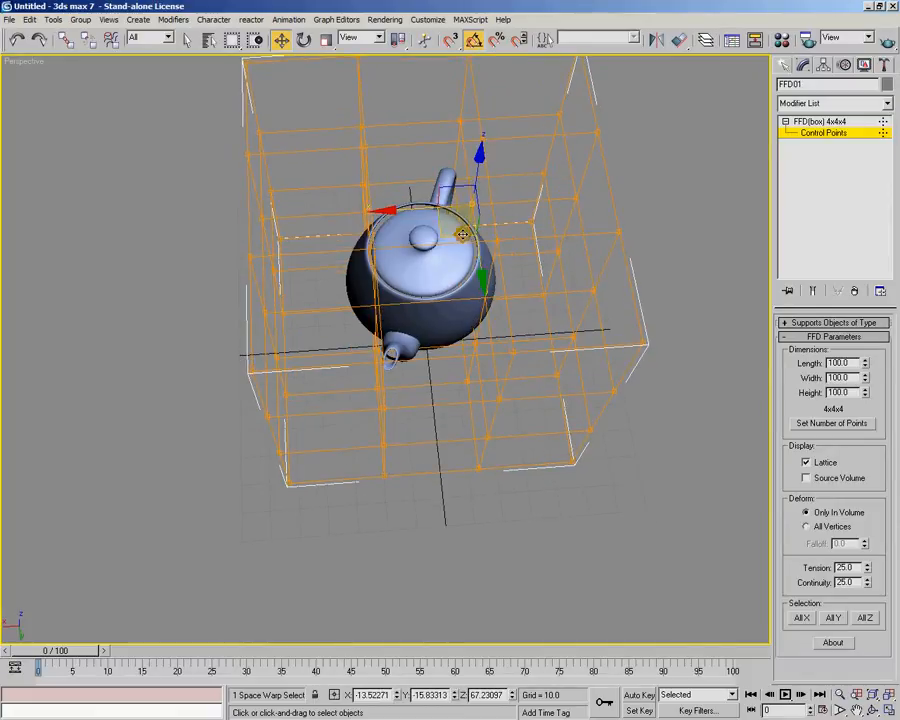
left_click_drag(462, 233, 436, 258)
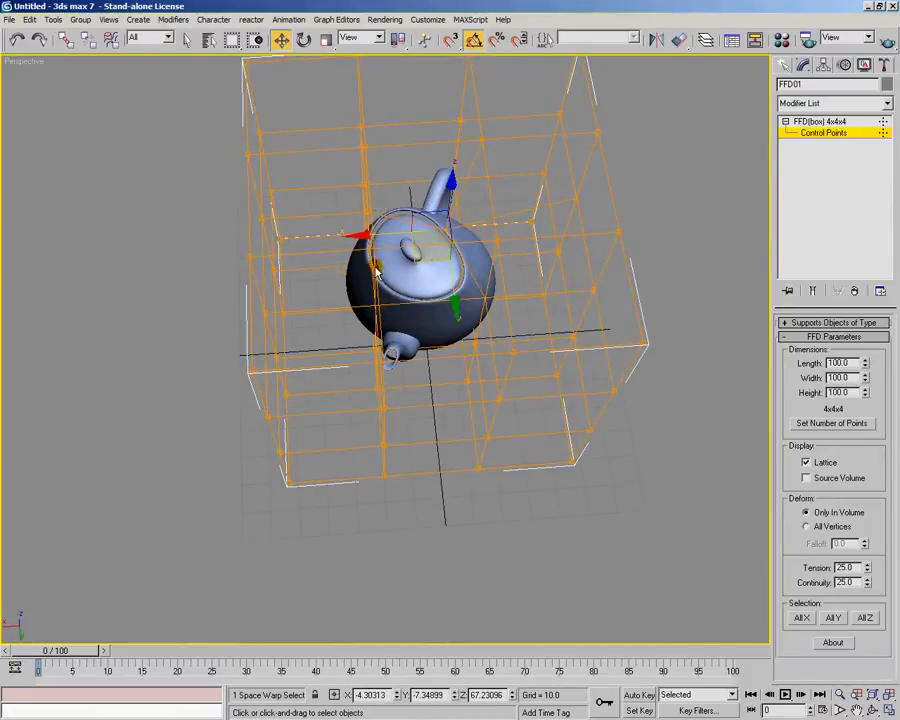
Move another lattice control point near the teapot body to about X 12.3, Y -24.3.
middle_click_drag(378, 236, 345, 252, "alt")
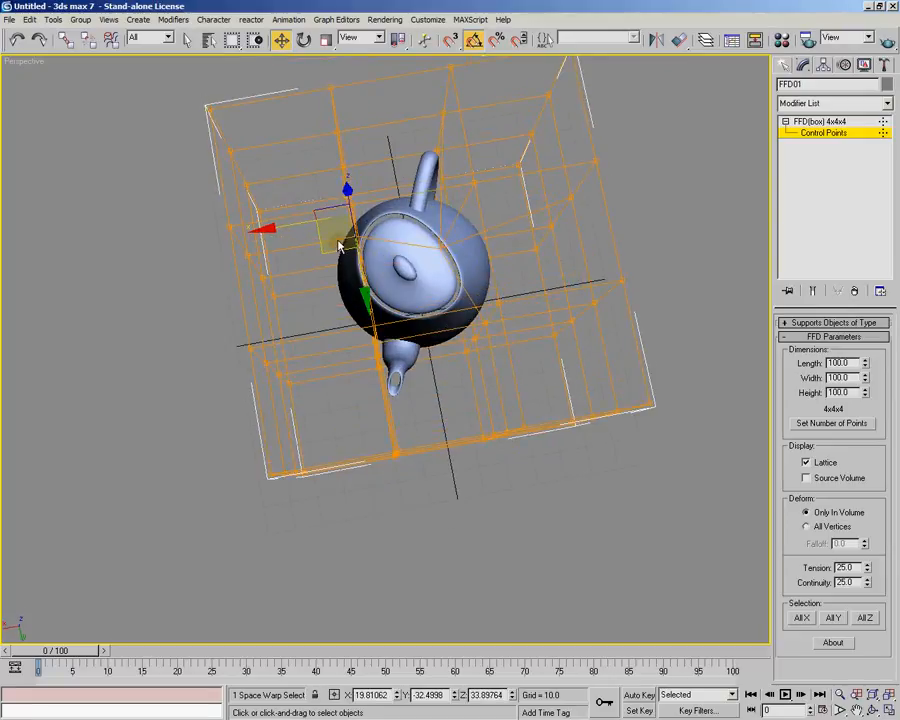
left_click_drag(343, 247, 362, 250)
middle_click_drag(362, 250, 503, 210, "alt")
key("shift+z")
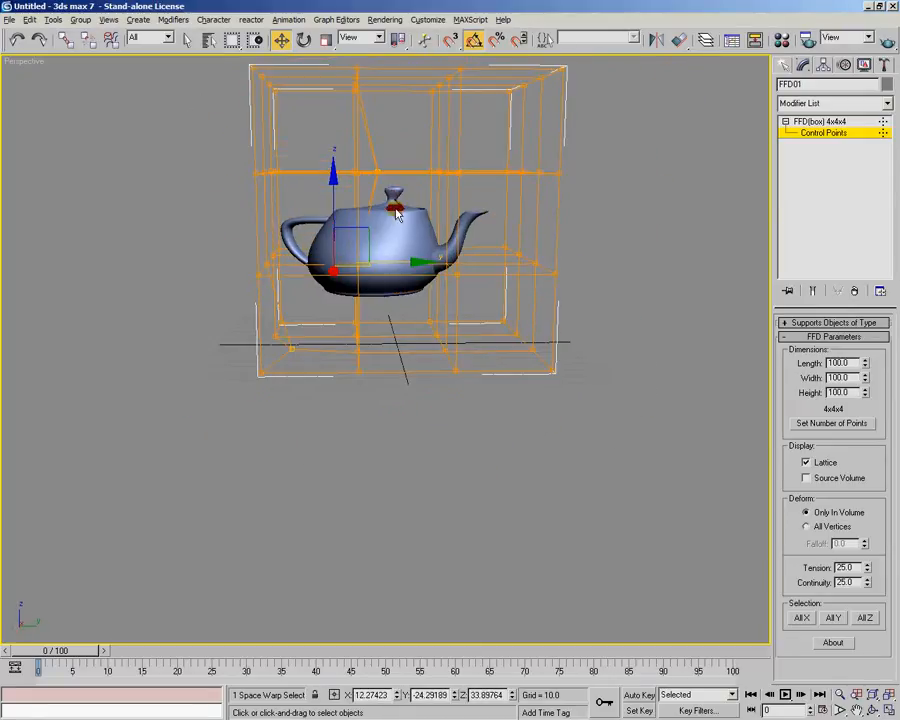
Select control points in the lattice's upper middle row and pull them down toward the teapot lid.
left_click_drag(345, 188, 346, 186)
left_click_drag(396, 136, 496, 200)
middle_click_drag(496, 200, 588, 187, "alt")
Scale the inner control points on the lattice's spout side closer together and leave Control Points editing.
left_click_drag(603, 141, 552, 257)
key("r")
left_click_drag(589, 215, 586, 294)
middle_click_drag(585, 327, 470, 275, "alt")
left_click(786, 121)
Select the deformed teapot and rotate it within the FFD lattice.
left_click(362, 298)
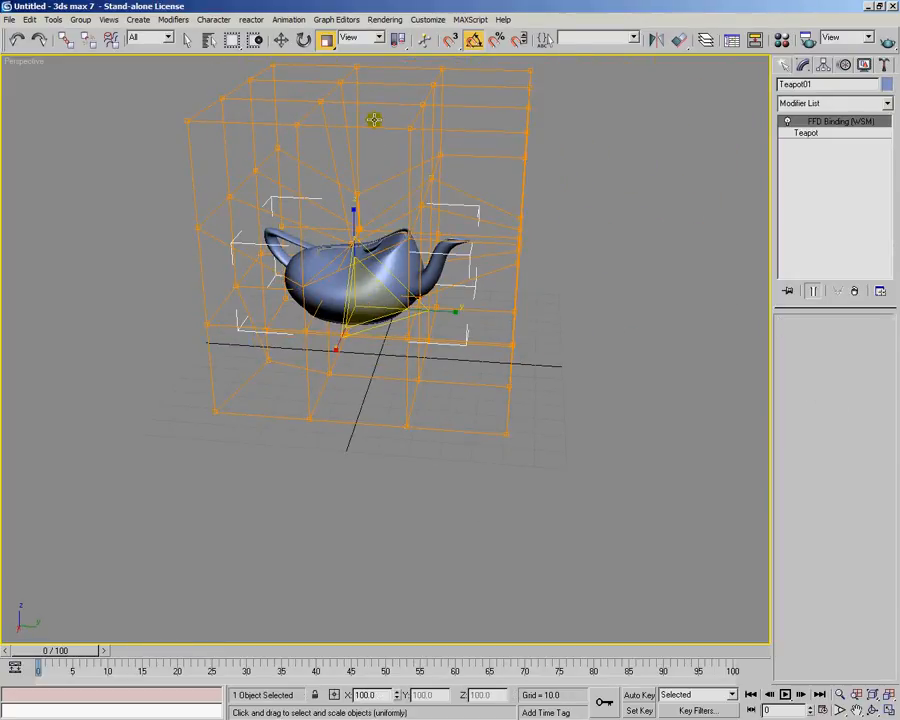
left_click(284, 40)
left_click(625, 310)
left_click(372, 315)
middle_click_drag(474, 329, 374, 342, "alt")
middle_click_drag(460, 381, 373, 378)
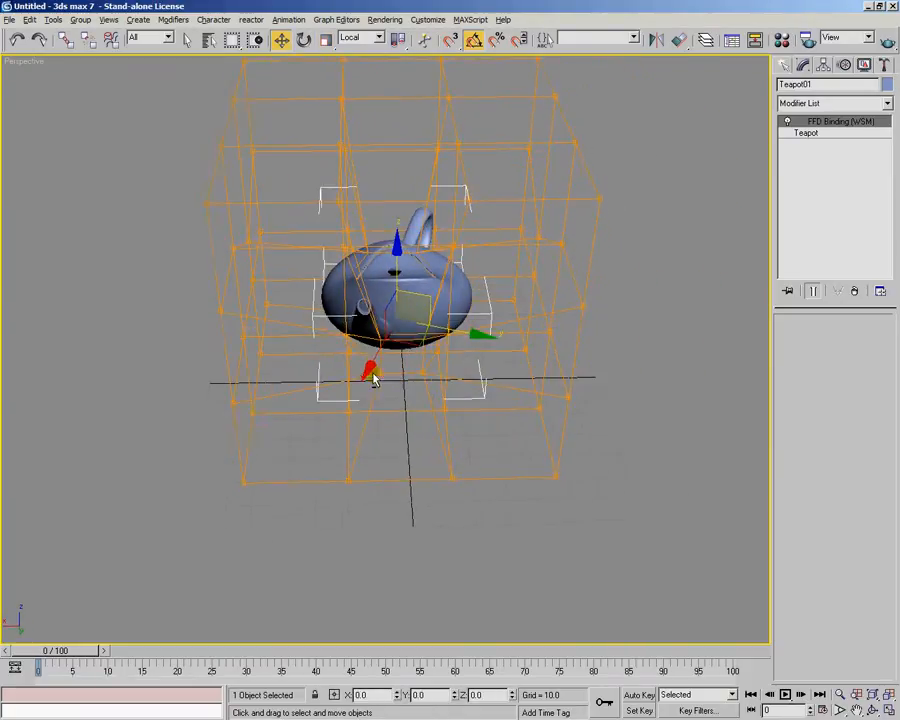
key("e")
left_click_drag(374, 362, 418, 364)
Slide the teapot back and forth along its length through the lattice to test the deformation.
key("w")
middle_click_drag(351, 355, 438, 340, "alt")
mouse_move(406, 349)
left_mouse_down()
mouse_move(414, 348)
mouse_move(398, 345)
mouse_move(432, 349)
mouse_move(393, 349)
left_mouse_up()
middle_click_drag(380, 368, 378, 360, "alt")
middle_click_drag(378, 360, 446, 346)
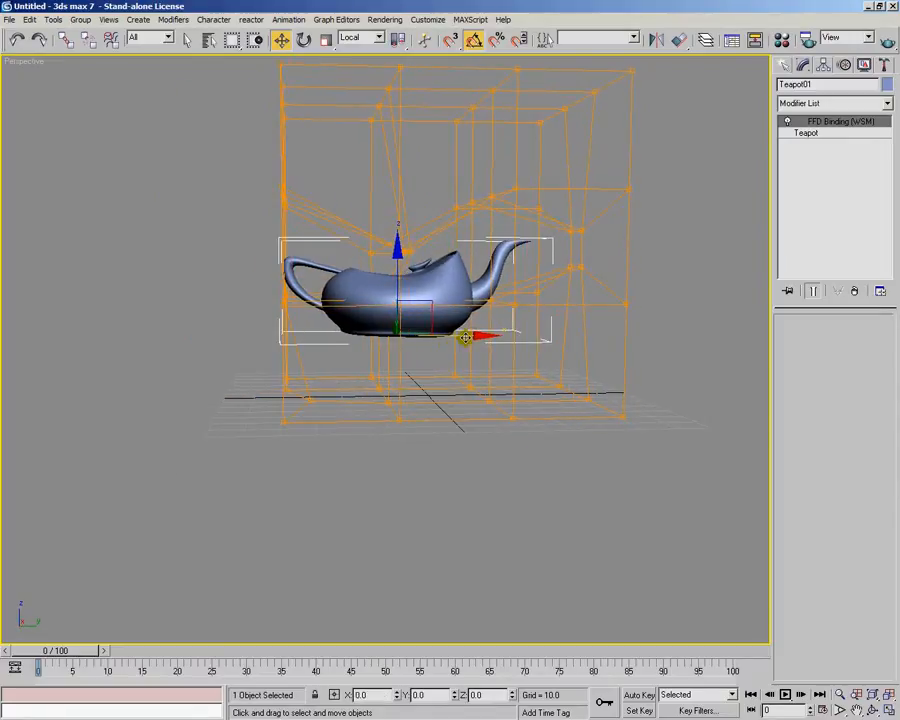
left_click_drag(465, 337, 457, 337)
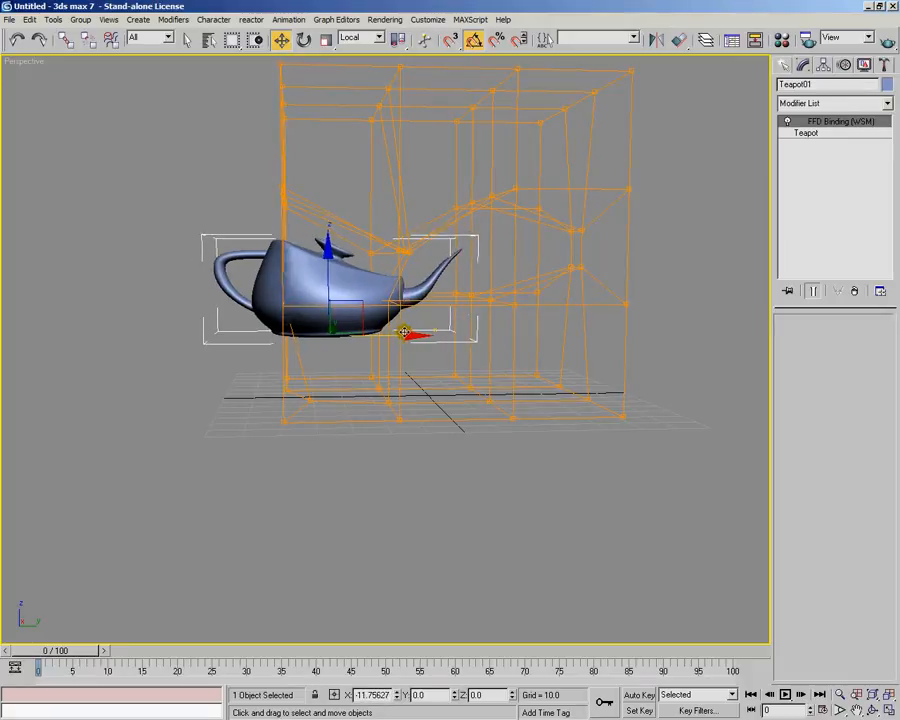
left_click_drag(378, 331, 446, 300)
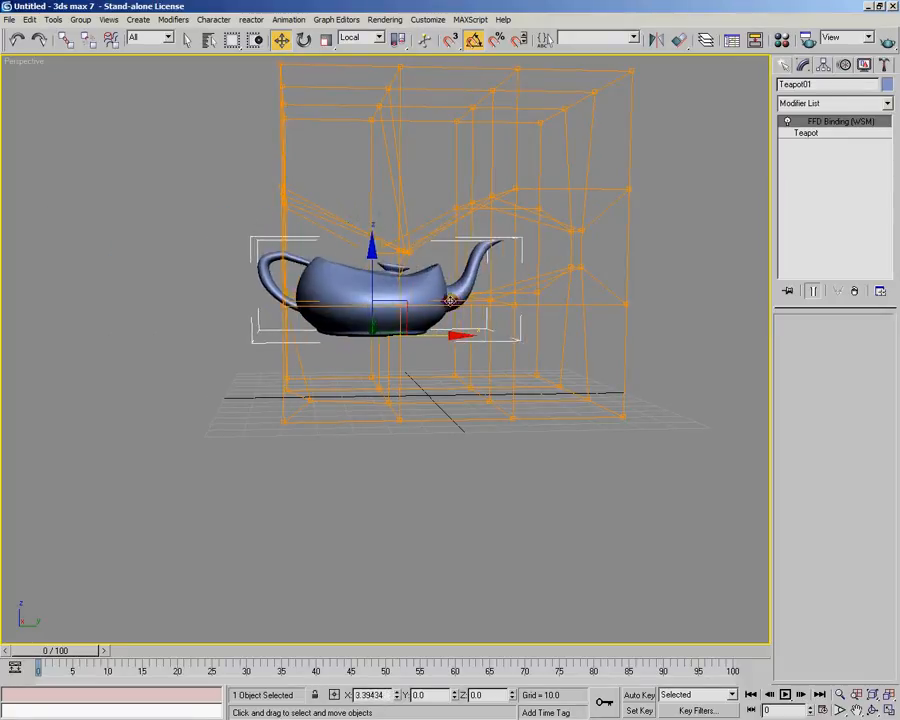
Move the teapot up through the lattice and out beside it on the spout side.
middle_click_drag(473, 311, 344, 311)
left_click_drag(321, 315, 423, 275)
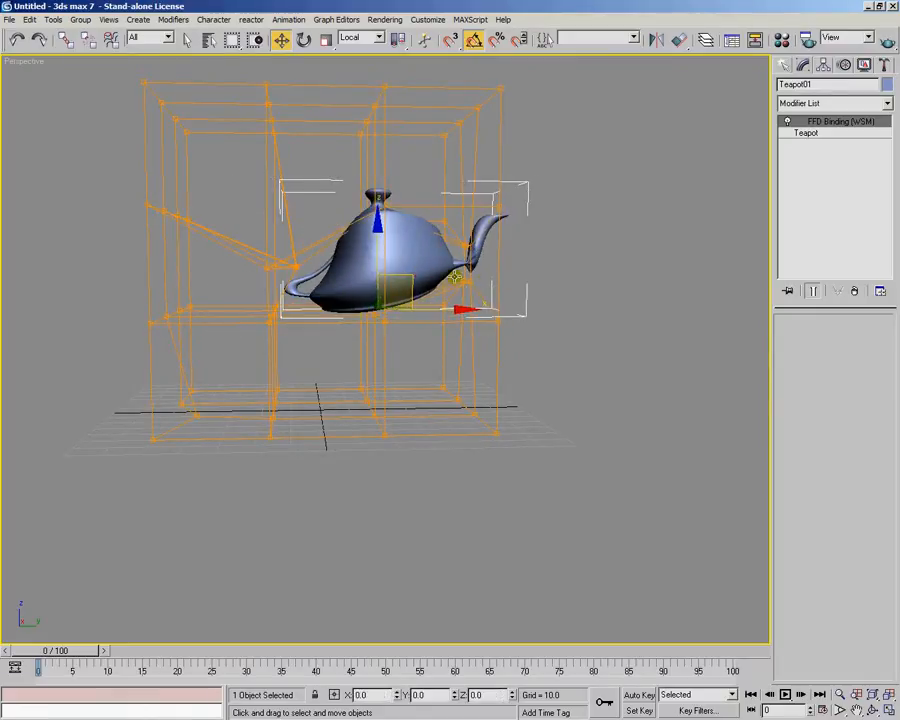
middle_click_drag(500, 296, 478, 294, "alt")
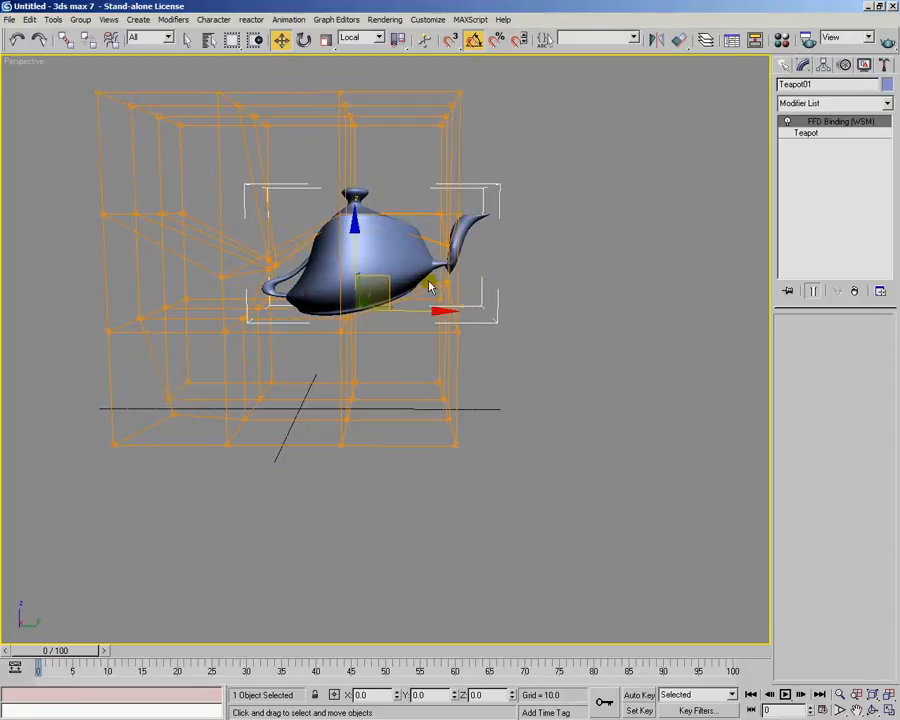
left_click_drag(388, 278, 645, 287)
middle_click_drag(645, 287, 520, 420, "alt")
Create a box about 24 long, 25 wide and 25 high below the teapot, beside the FFD lattice.
left_click(782, 66)
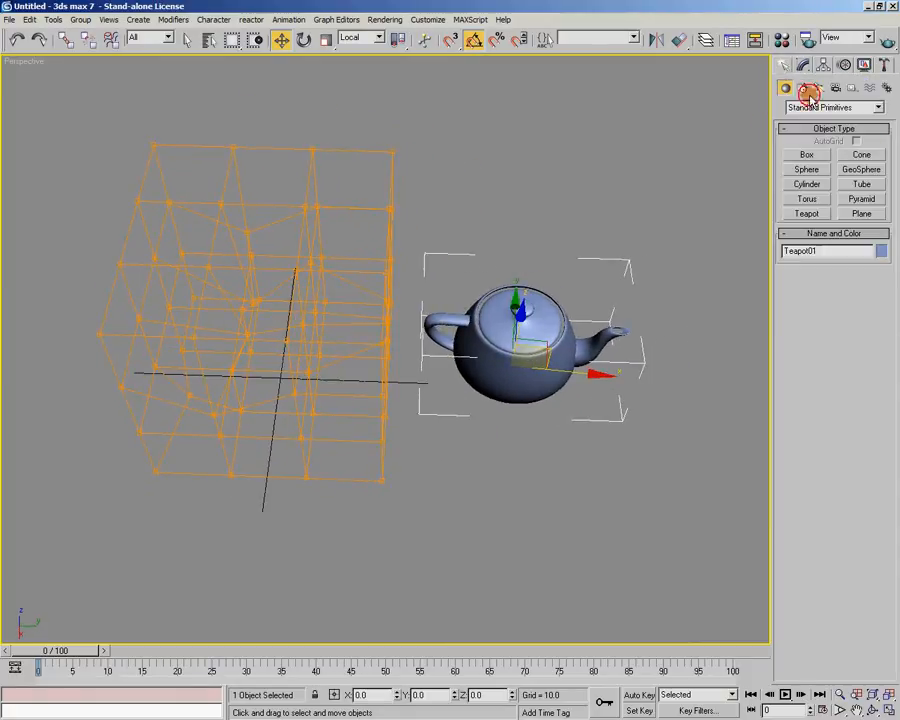
left_click(820, 158)
left_click_drag(450, 441, 504, 493)
left_click(514, 438)
middle_click_drag(514, 438, 532, 404, "alt")
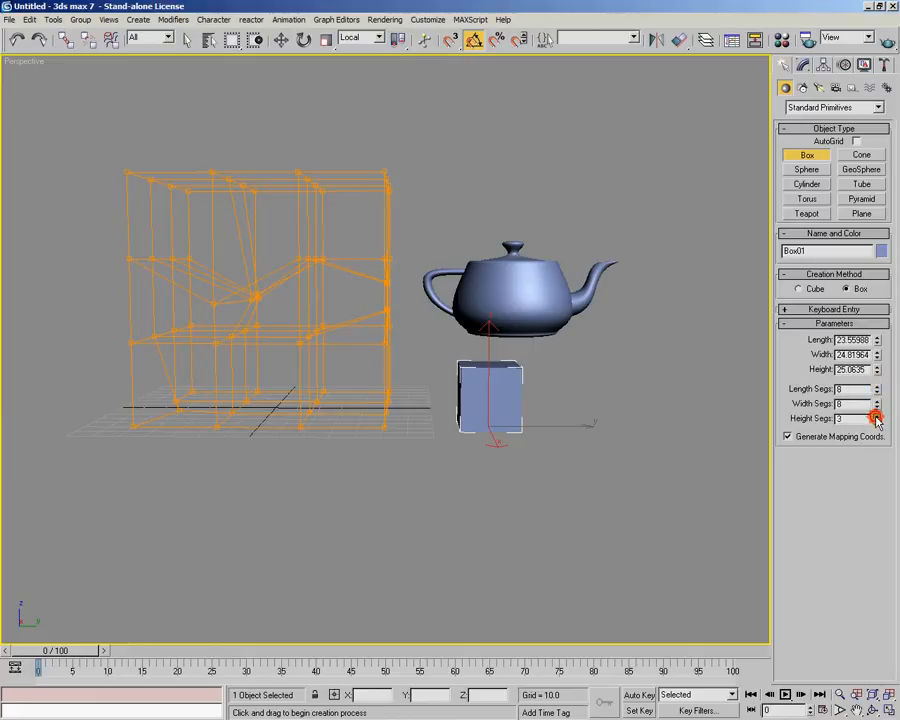
Create a tube beside the box with radii of about 16 and 10 and a height of about 41.
middle_click_drag(700, 330, 760, 248, "alt")
left_click(810, 188)
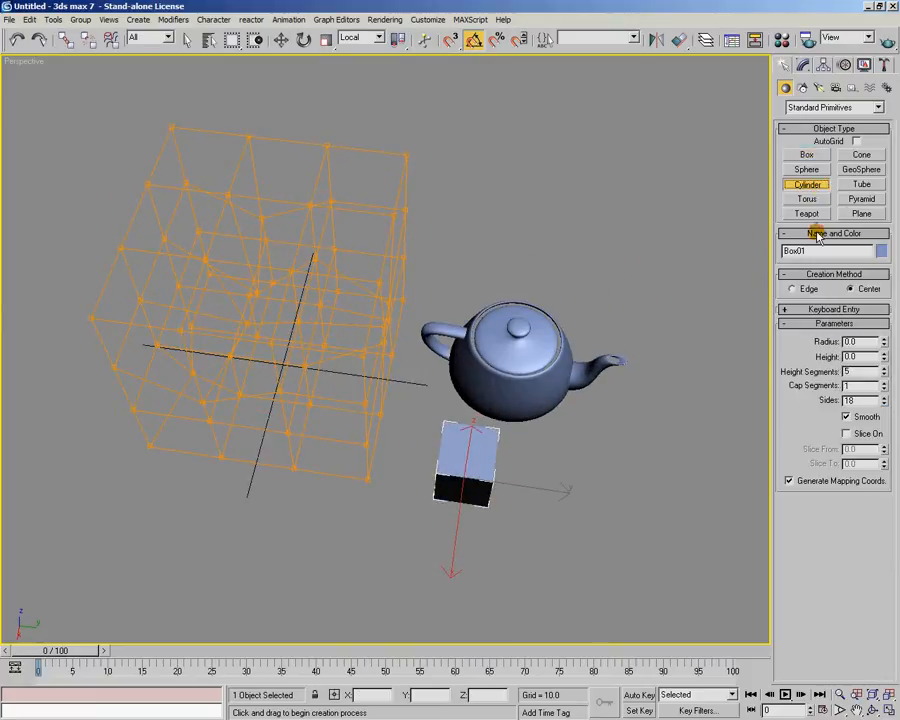
left_click(860, 185)
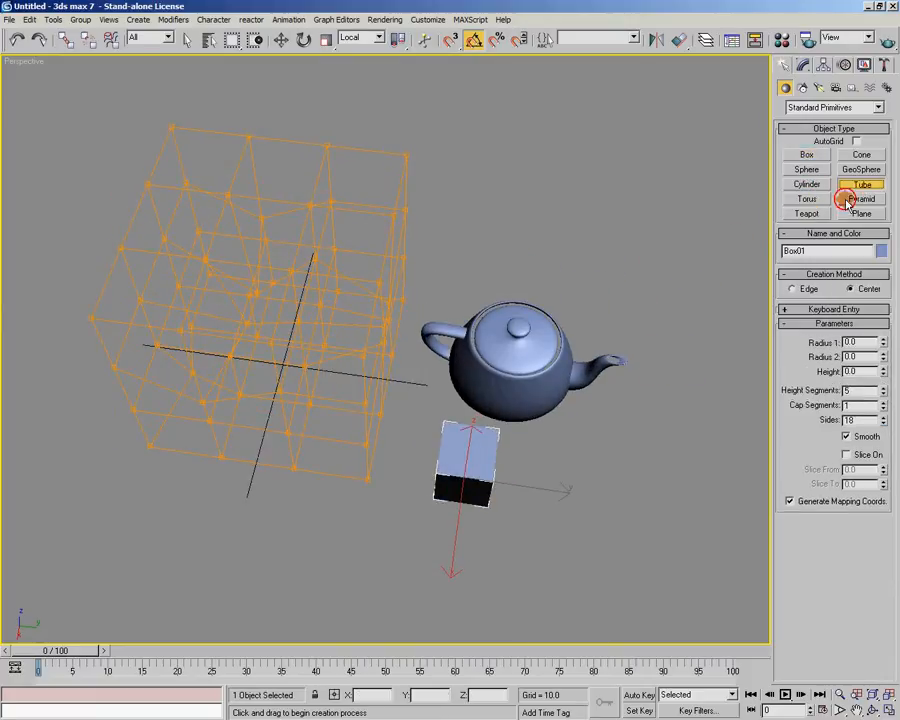
left_click_drag(603, 452, 630, 468)
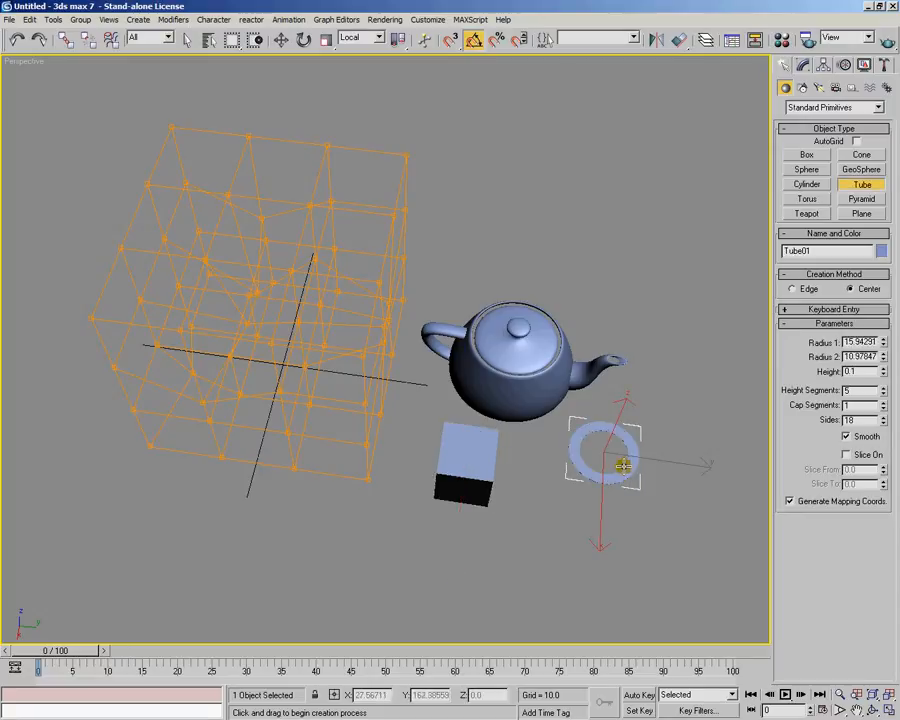
left_click(625, 458)
left_click(643, 363)
mouse_move(643, 363)
middle_mouse_down("alt")
mouse_move(610, 400)
mouse_move(599, 394)
mouse_move(605, 443)
mouse_move(610, 436)
middle_mouse_up("alt")
Show edged faces in the viewport and set the tube to 15 height segments and 31 sides.
key("F4")
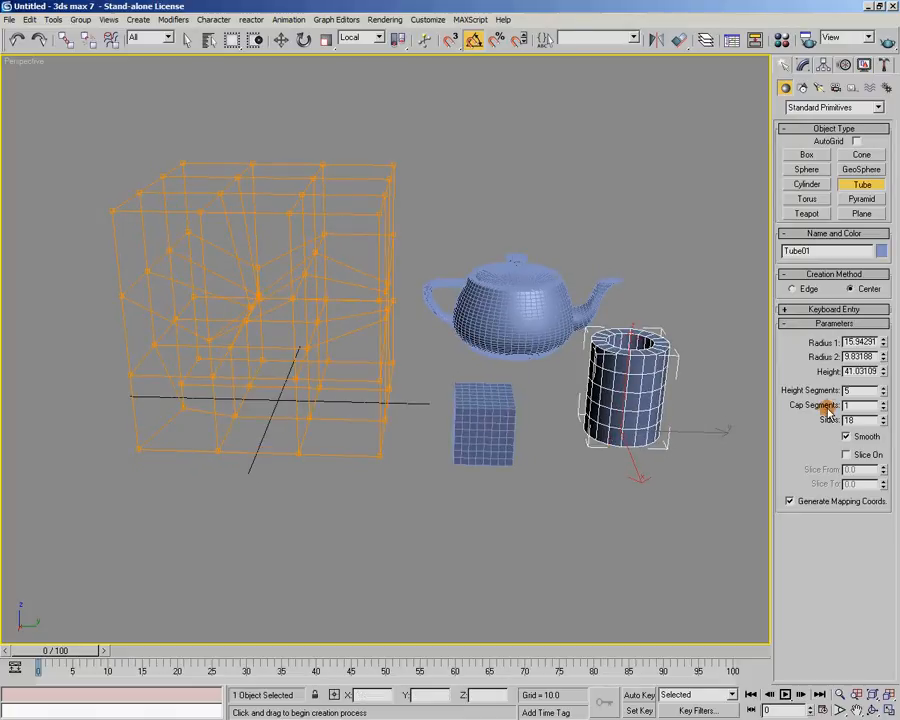
left_click_drag(884, 396, 888, 343)
left_click(884, 388)
left_click(884, 417)
left_click(884, 417)
left_click(884, 417)
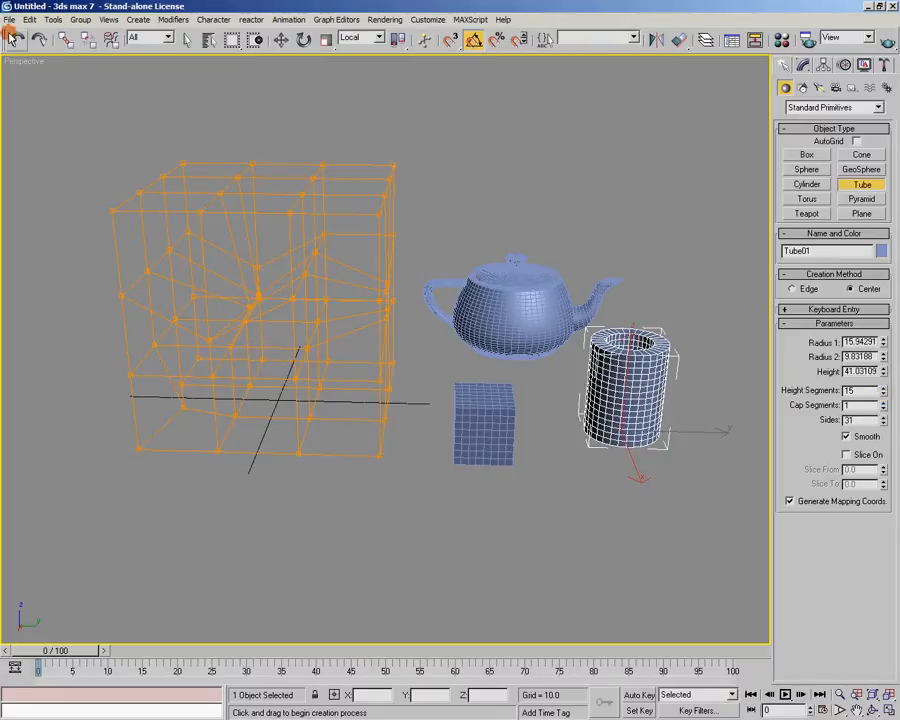
Bind the box and the tube to the FFD space warp and check the binding in each object's modifier stack.
left_click(107, 41)
left_click_drag(389, 353, 485, 415)
left_click_drag(389, 331, 393, 333)
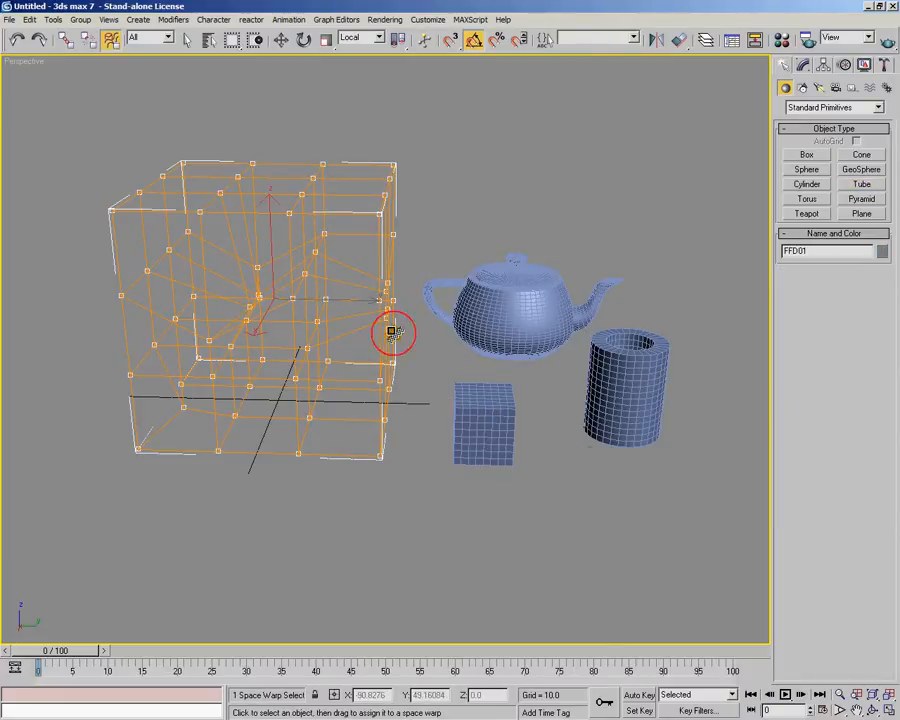
left_click_drag(605, 383, 605, 383)
key("w")
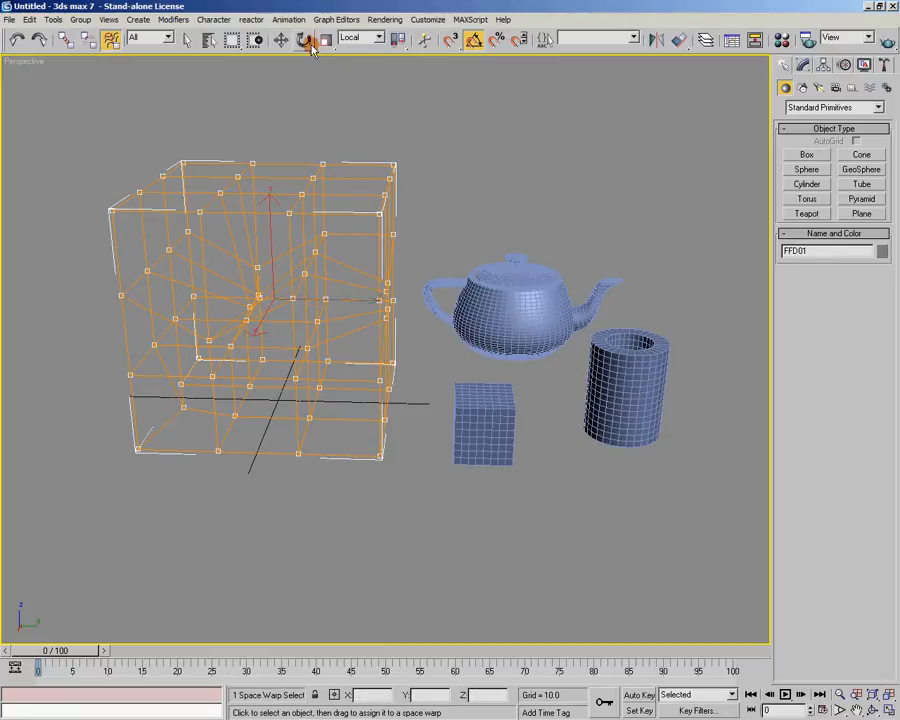
left_click(527, 390)
left_click(806, 66)
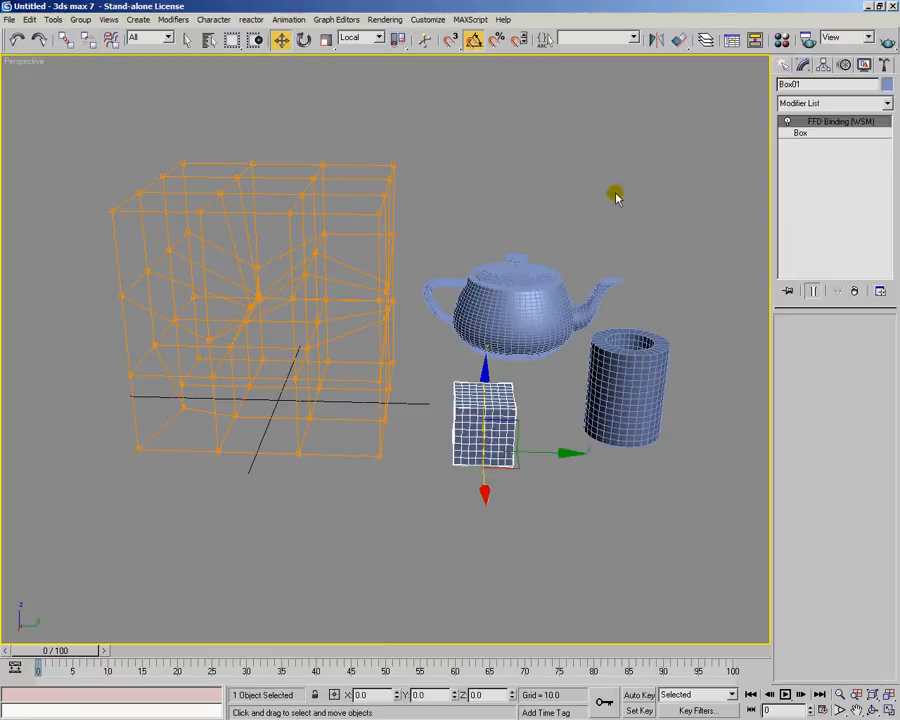
left_click(660, 370)
middle_click_drag(719, 404, 750, 390, "alt")
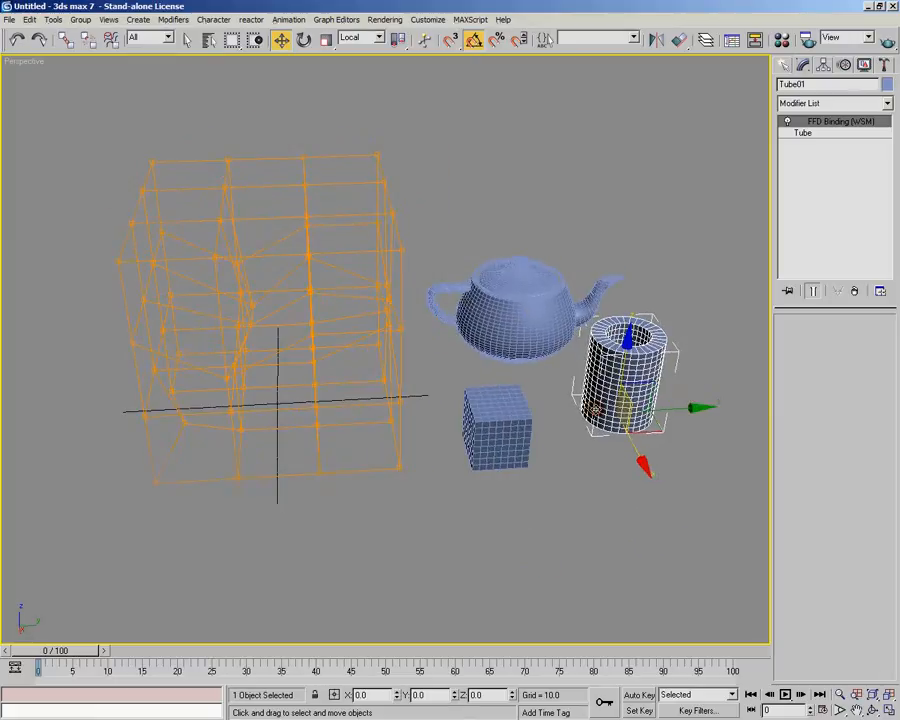
Select the box and move it into the FFD lattice, ending near the side opposite the teapot.
middle_click_drag(586, 405, 548, 453, "alt")
left_click(496, 446)
left_click_drag(510, 496, 420, 394)
middle_click_drag(420, 394, 456, 300, "alt")
left_click_drag(424, 379, 255, 297)
middle_click_drag(255, 297, 430, 492, "alt")
left_click_drag(431, 484, 373, 492)
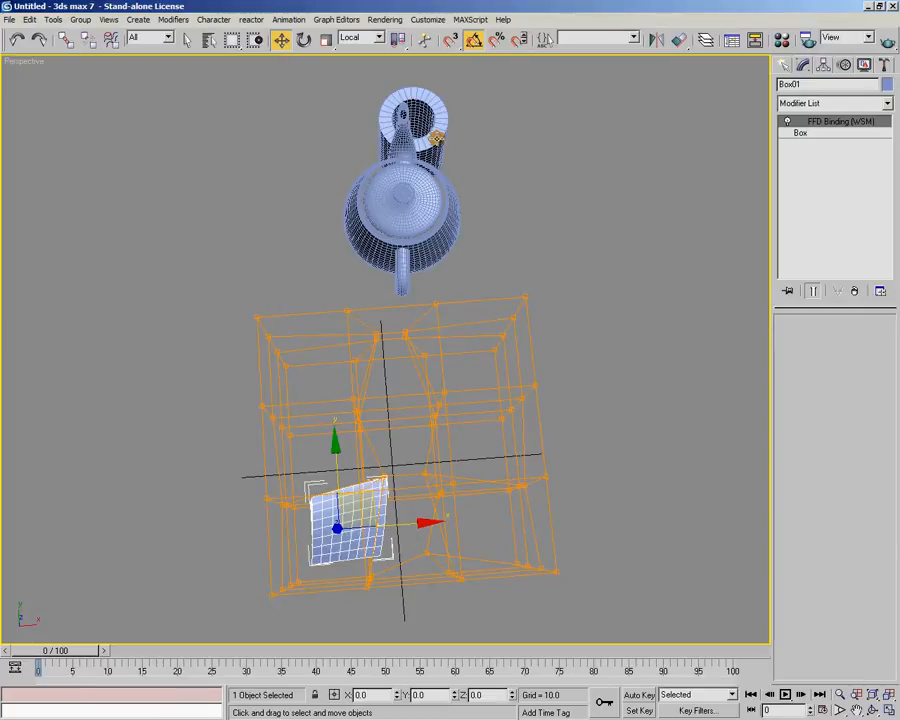
Select the tube and move it past the teapot into the FFD lattice.
left_click(458, 142)
middle_click_drag(515, 132, 509, 130, "alt")
left_click_drag(506, 121, 420, 390)
Select the FFD lattice, shift it slightly and rotate it to a tilted angle around the box and tube.
left_click(494, 410)
middle_click_drag(494, 410, 325, 316, "alt")
left_click_drag(304, 264, 288, 247)
middle_click_drag(288, 247, 282, 288, "alt")
key("e")
left_click_drag(290, 260, 350, 257)
mouse_move(328, 279)
middle_mouse_down("alt")
mouse_move(337, 290)
mouse_move(322, 316)
mouse_move(329, 282)
middle_mouse_up("alt")
left_click_drag(337, 244, 230, 208)
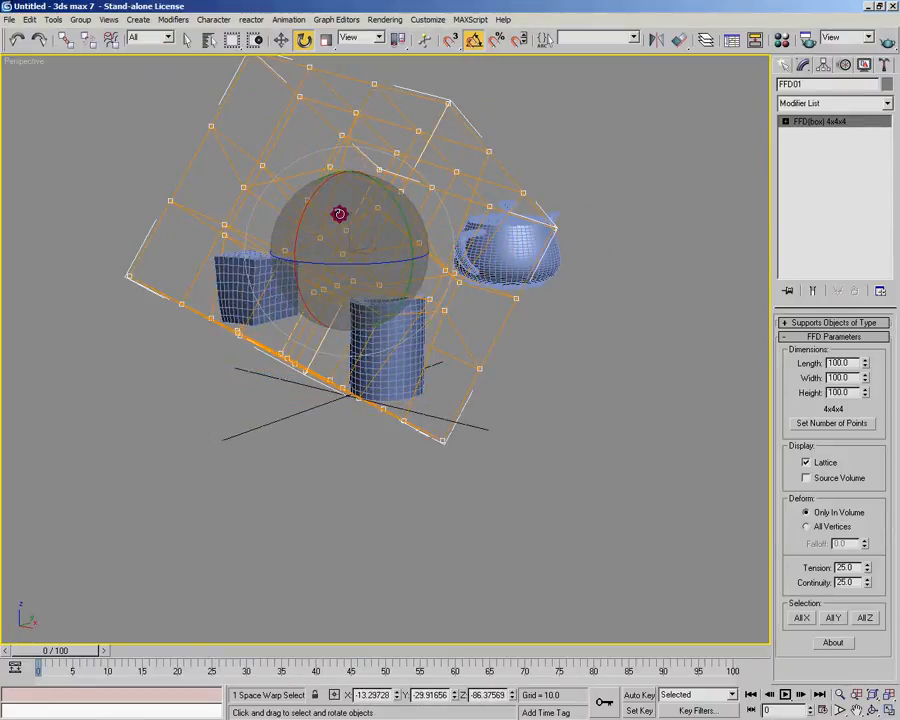
Move the tilted FFD lattice over the stationary box and tube to change their deformation.
key("w")
middle_click_drag(408, 276, 338, 259, "alt")
left_click_drag(309, 197, 307, 242)
middle_click_drag(383, 254, 402, 271, "alt")
middle_click_drag(434, 323, 372, 270)
left_click_drag(341, 202, 357, 204)
middle_click_drag(327, 311, 473, 342, "alt")
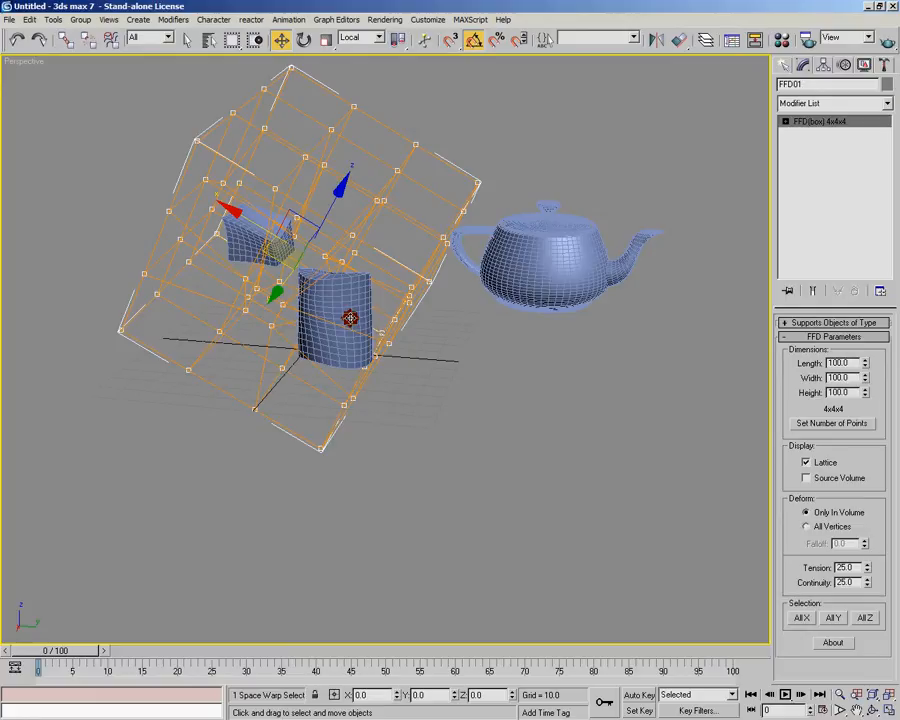
middle_click_drag(390, 313, 350, 309, "alt")
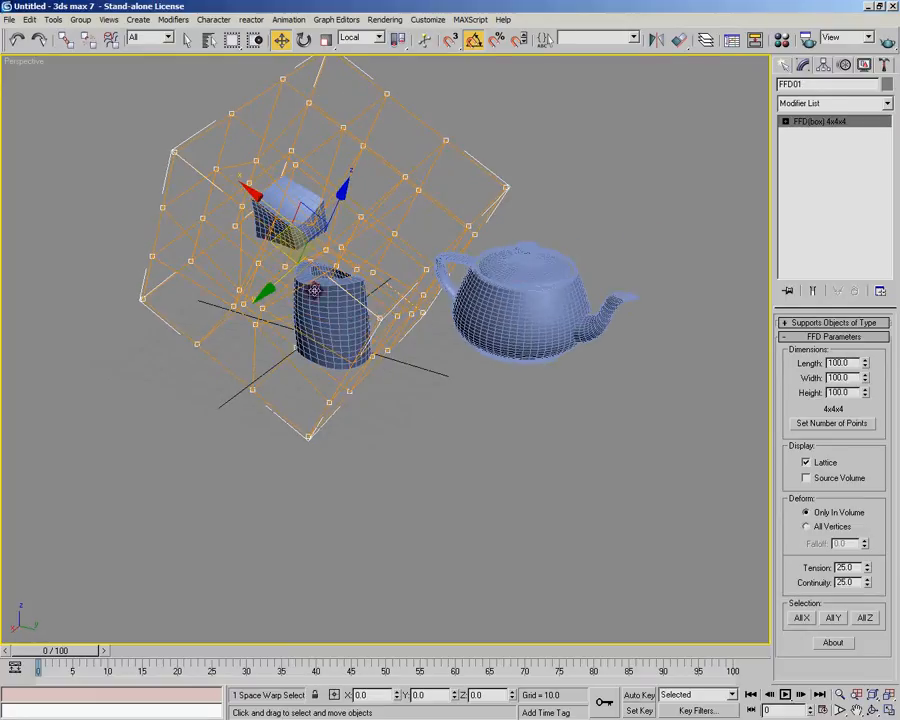
mouse_move(280, 245)
left_mouse_down()
mouse_move(282, 238)
mouse_move(216, 245)
mouse_move(292, 254)
mouse_move(339, 217)
mouse_move(322, 261)
mouse_move(301, 231)
mouse_move(327, 261)
mouse_move(290, 240)
left_mouse_up()
Create a small box about 17 long, 17 wide and 21 high outside the tilted FFD lattice.
left_click(785, 65)
middle_click_drag(745, 137, 661, 211, "alt")
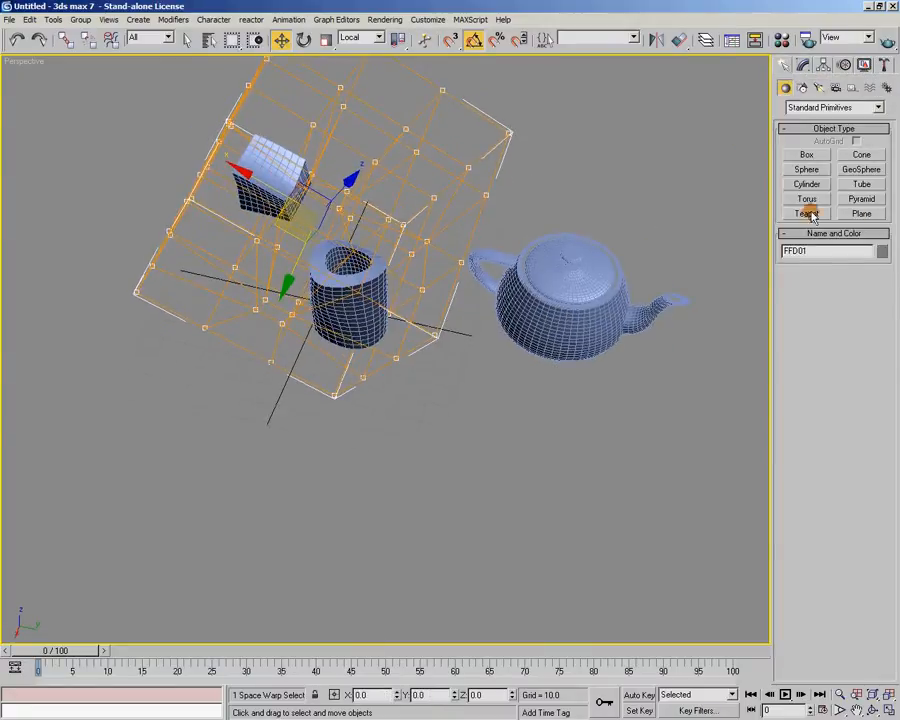
left_click(806, 155)
left_click_drag(203, 402, 228, 446)
left_click(164, 110)
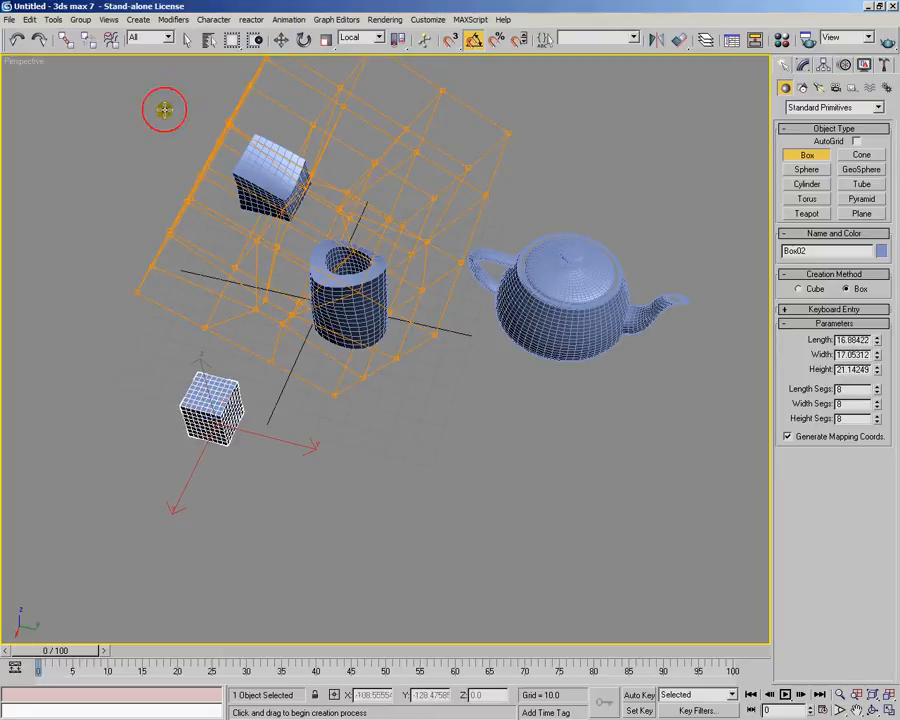
Link the FFD lattice to the new small box as its parent and rotate that box to swing the lattice.
left_click(66, 40)
left_click(340, 140)
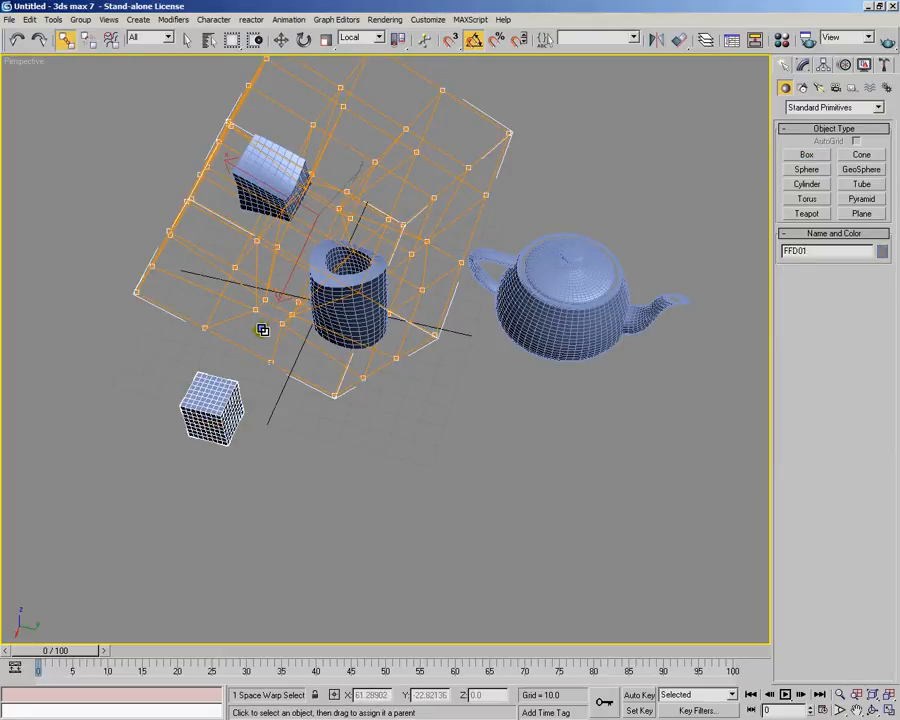
left_click(281, 40)
left_click(225, 412)
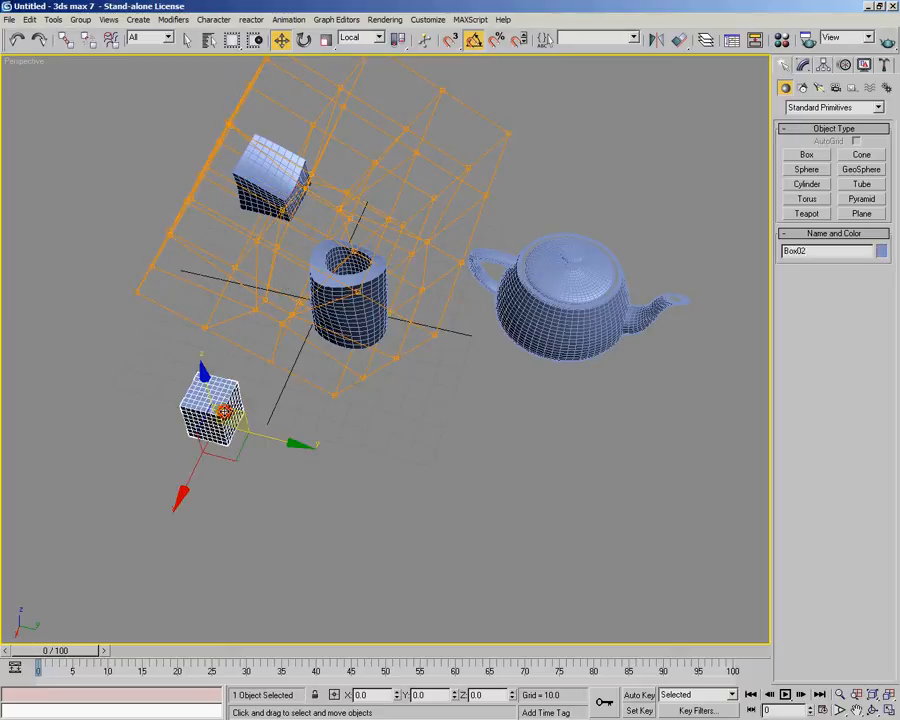
key("e")
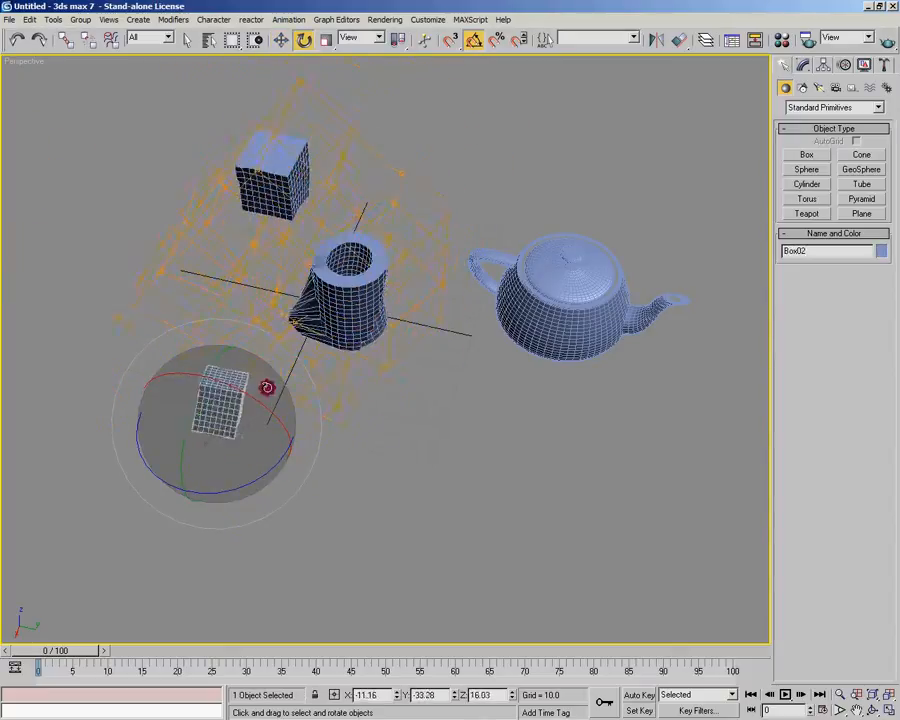
left_click_drag(246, 399, 166, 373)
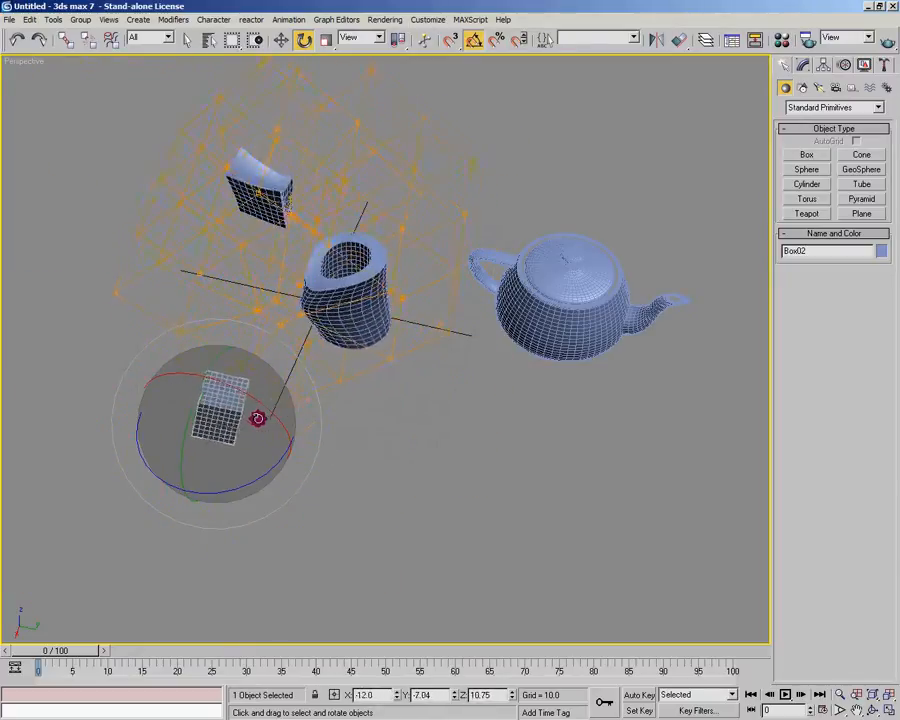
left_click_drag(234, 408, 236, 408)
Select the teapot and move it into the tilted FFD lattice beside the bound box and tube.
middle_click_drag(463, 390, 536, 379, "alt")
left_click(281, 40)
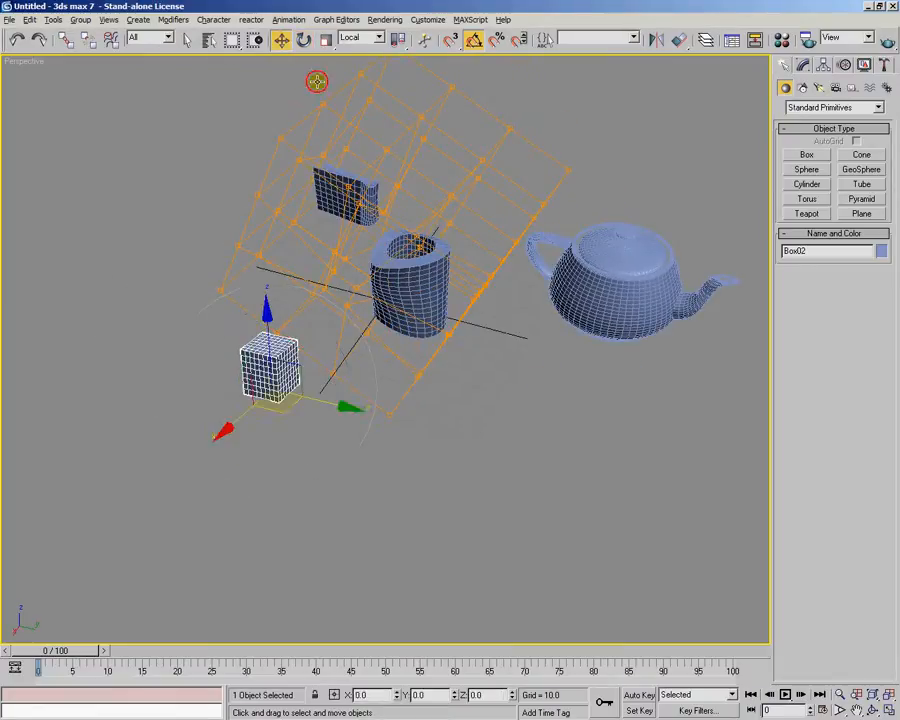
middle_click_drag(451, 206, 520, 287, "alt")
left_click(690, 302)
left_click_drag(651, 277, 434, 179)
middle_click_drag(434, 179, 304, 155, "alt")
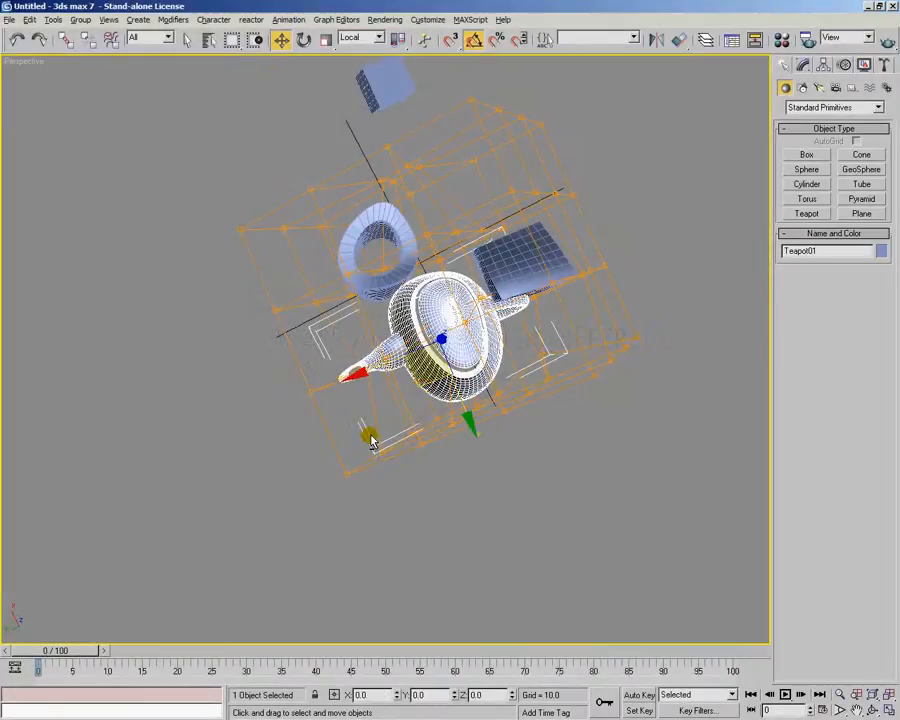
mouse_move(372, 432)
middle_mouse_down("alt")
mouse_move(487, 390)
mouse_move(428, 390)
mouse_move(247, 426)
mouse_move(384, 456)
mouse_move(403, 448)
mouse_move(376, 450)
middle_mouse_up("alt")
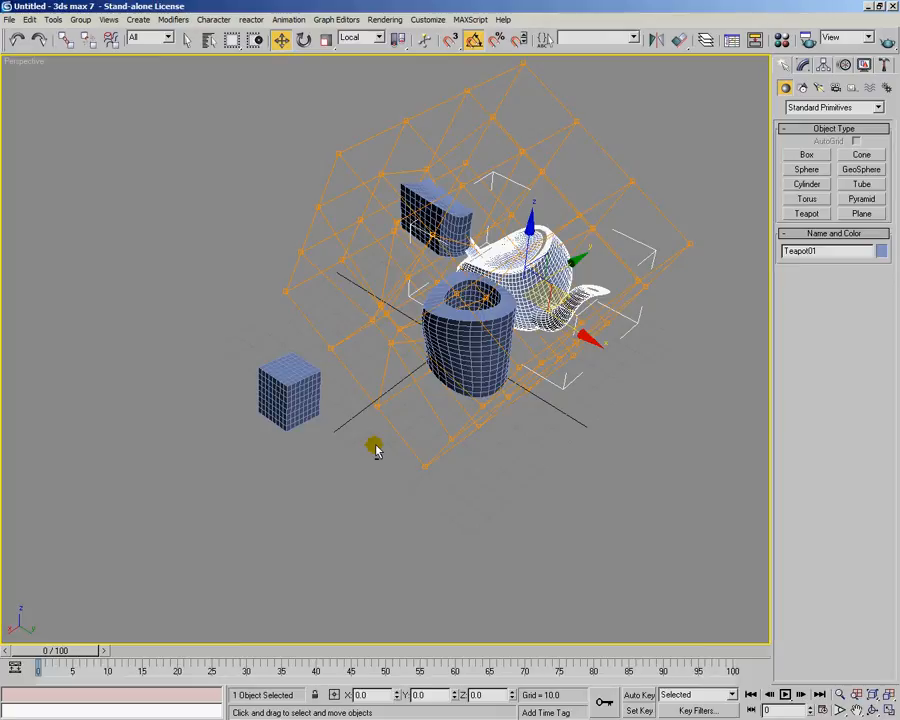
middle_click_drag(300, 279, 446, 344, "alt")
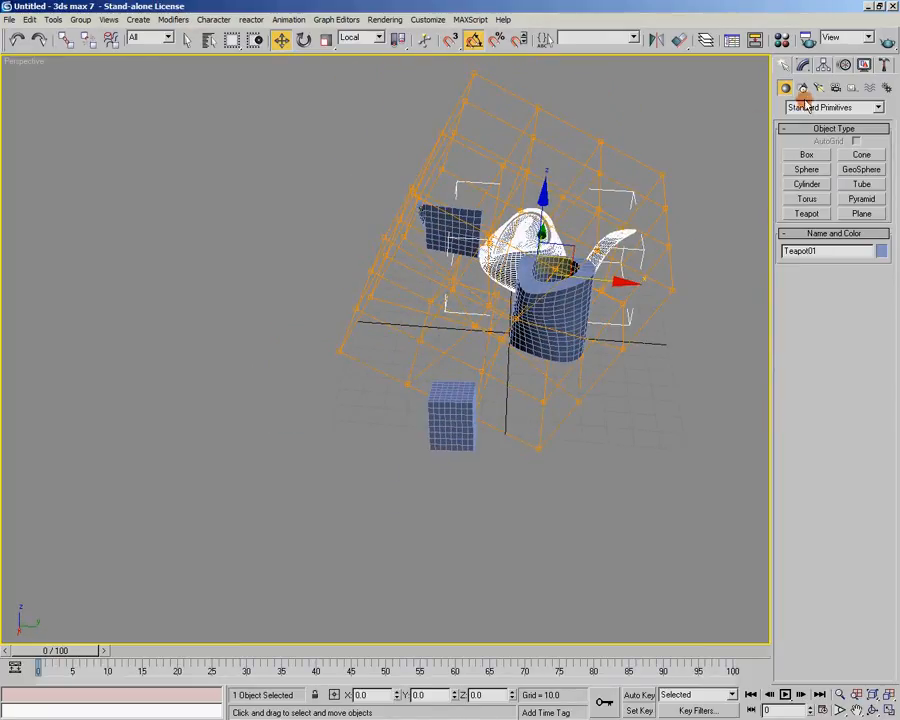
Create a large box about 45 long, 46 wide and 50 high in the empty area beside the lattice.
left_click(812, 213)
left_click(807, 154)
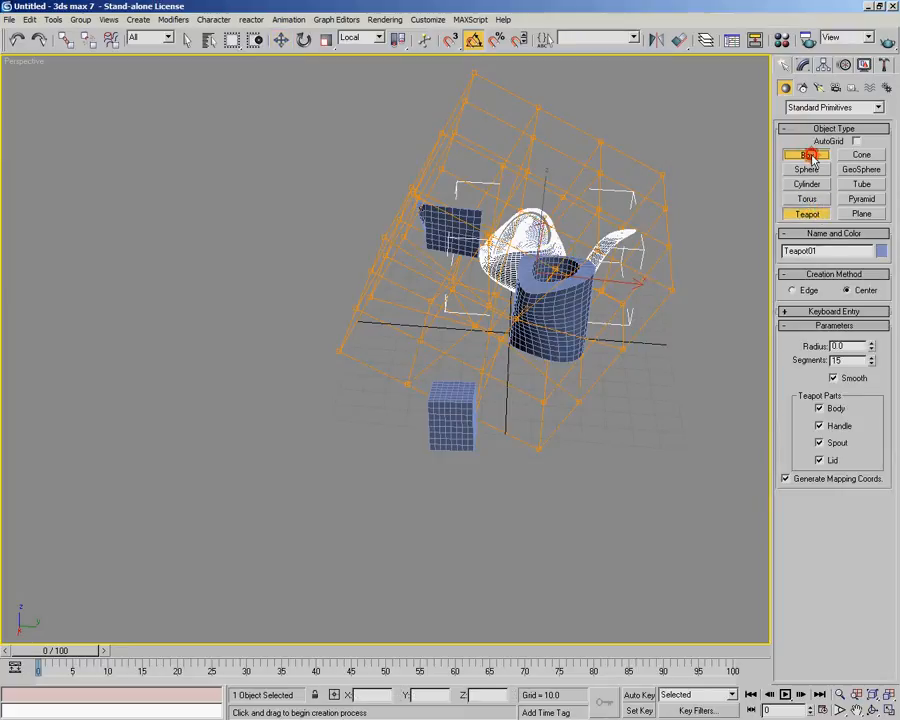
left_click_drag(174, 290, 252, 378)
left_click(248, 252)
Apply an FFD 4x4x4 modifier to the large box.
left_click(800, 65)
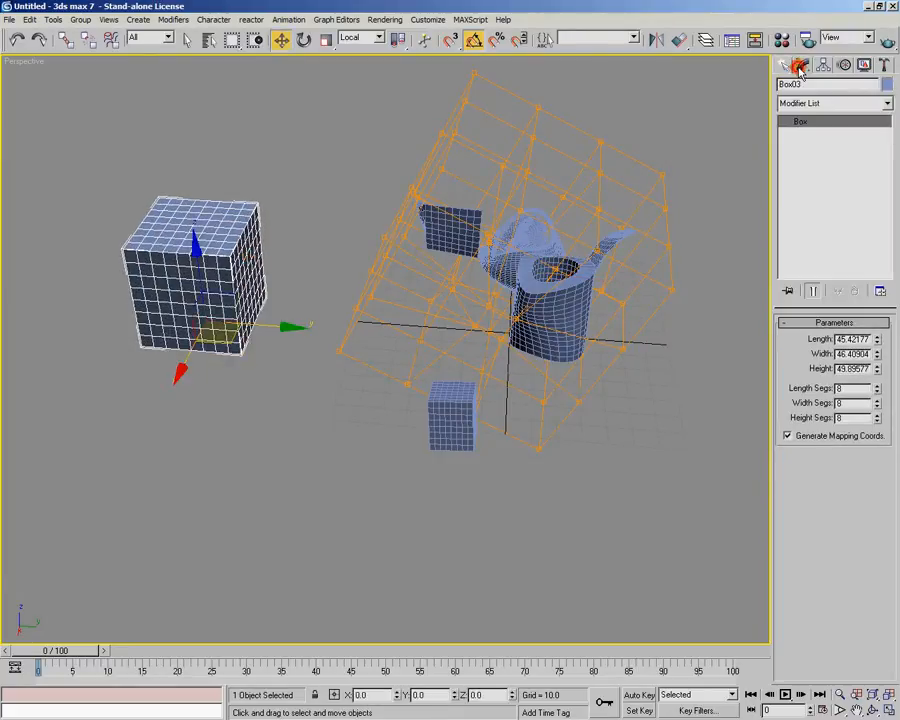
left_click(885, 101)
left_click_drag(888, 127, 891, 303)
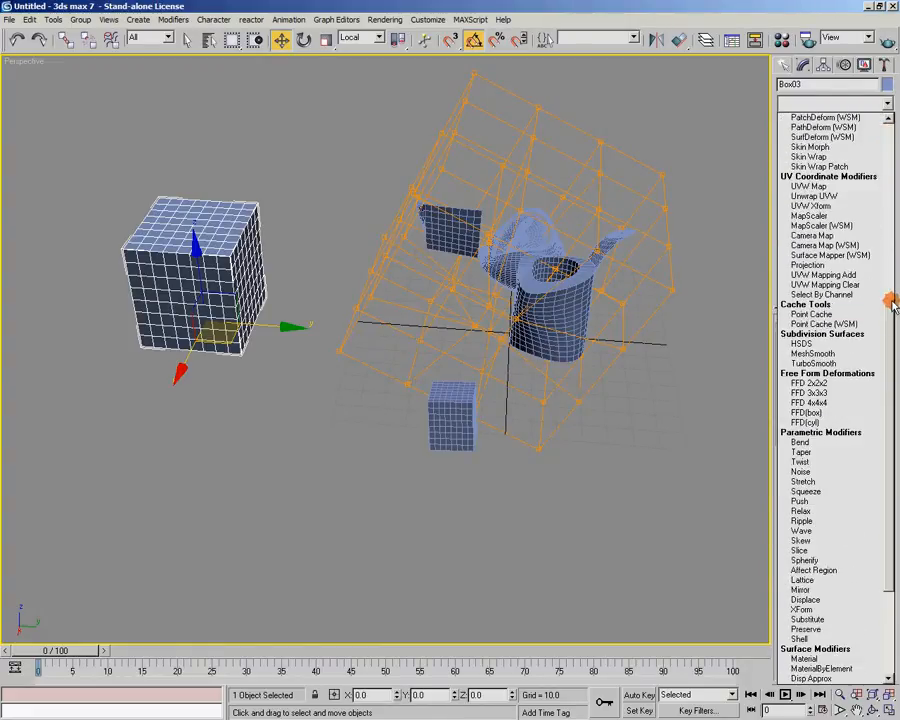
left_click(836, 403)
Enter the FFD 4x4x4 modifier's Control Points level and pull in the box's upper edge points facing the space warp.
middle_click_drag(435, 401, 409, 405, "alt")
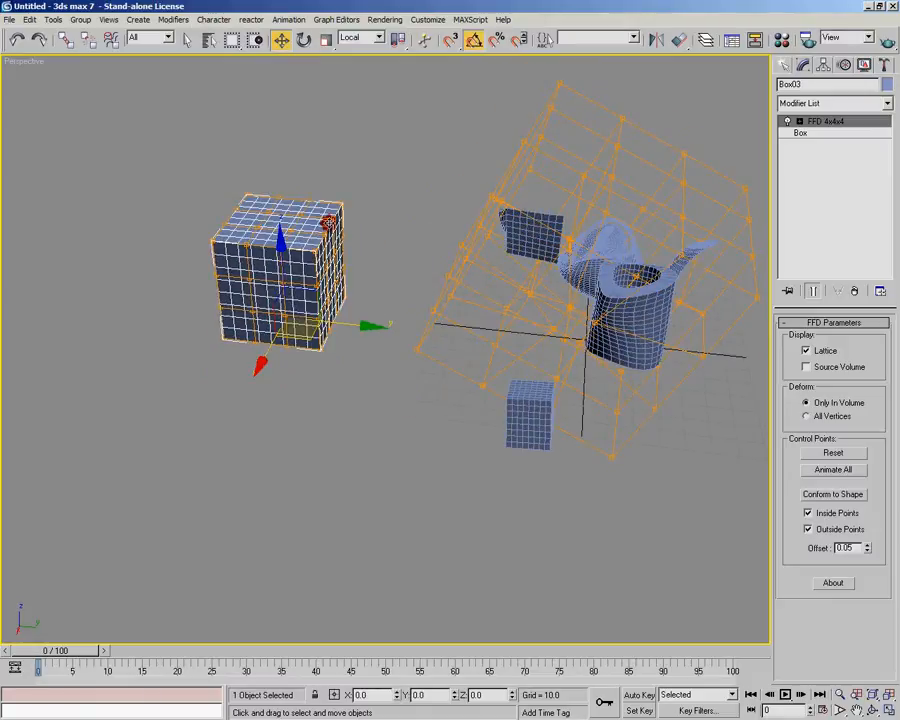
scroll(436, 410, "up", 8)
middle_click_drag(477, 412, 418, 414, "alt")
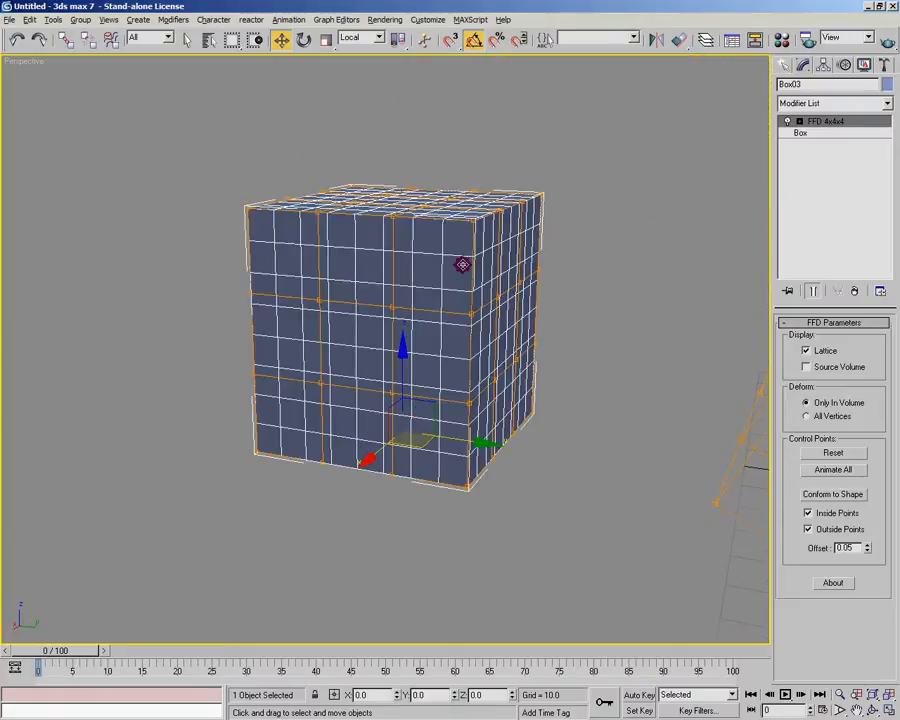
middle_click_drag(460, 260, 442, 307, "alt")
middle_click_drag(428, 459, 489, 535, "alt")
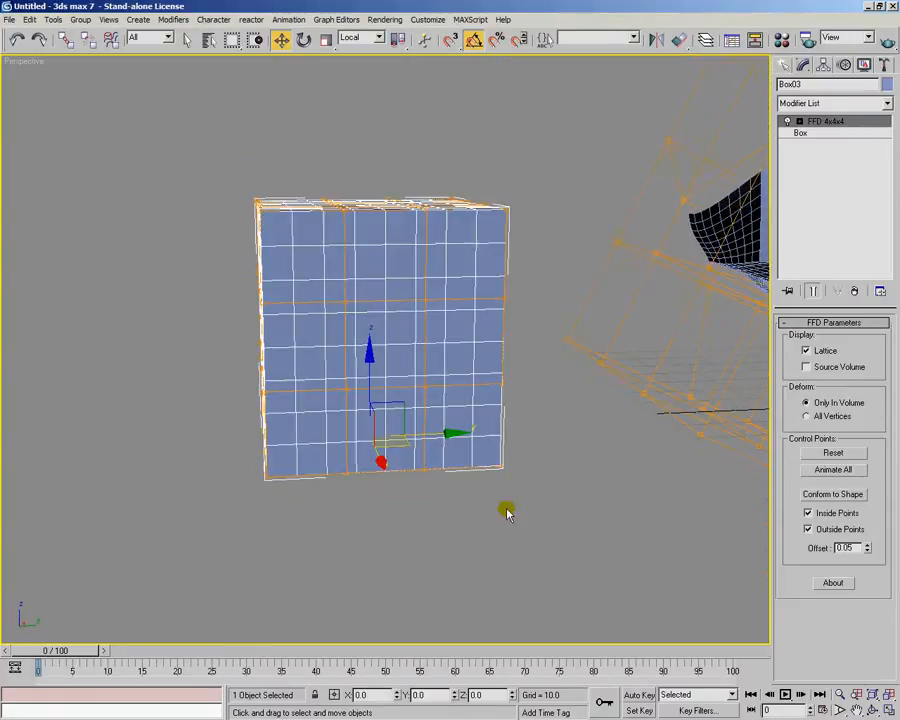
left_click(799, 121)
middle_click_drag(645, 147, 620, 162, "alt")
left_click(836, 134)
middle_click_drag(470, 194, 457, 180, "alt")
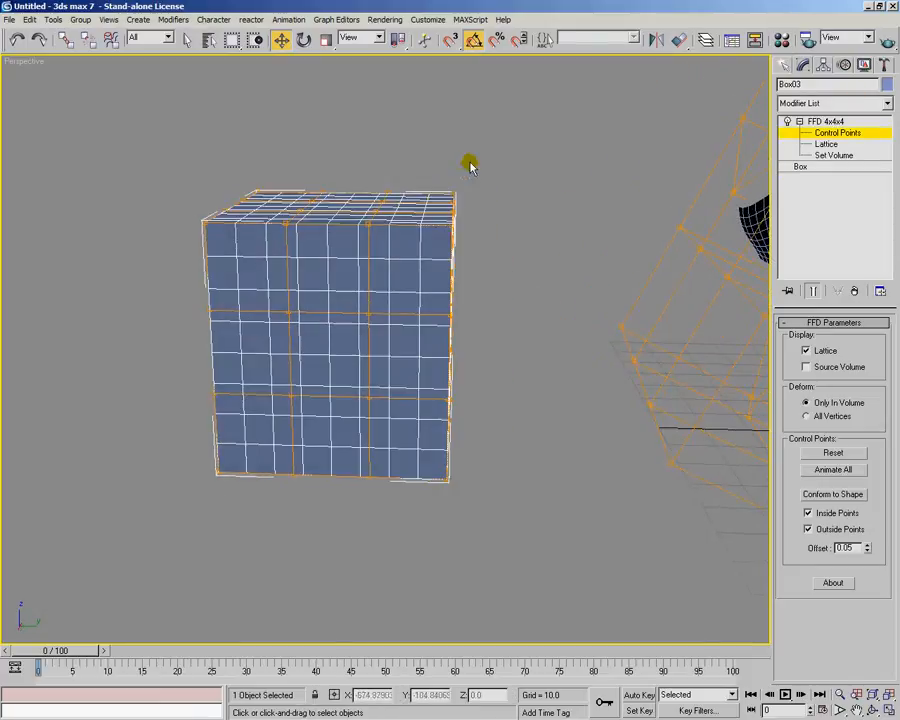
left_click_drag(428, 240, 430, 238)
left_click_drag(480, 182, 424, 190)
Select a middle row of control points along the large box's top and lower them to form a dip.
left_click(277, 175)
middle_click_drag(277, 177, 269, 175, "alt")
left_click_drag(270, 178, 325, 227)
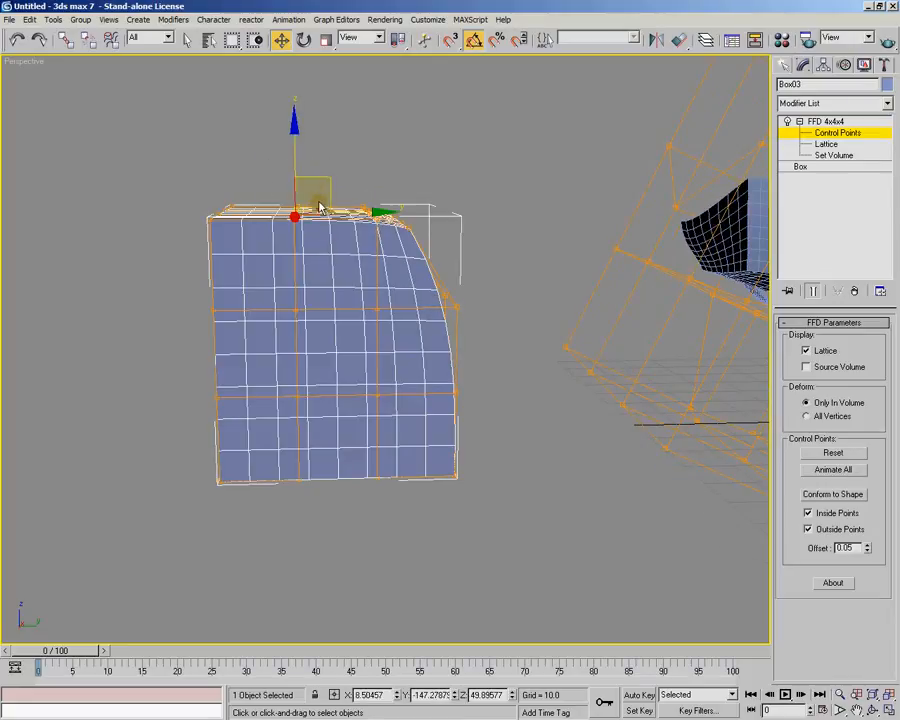
left_click_drag(315, 177, 309, 232)
mouse_move(316, 312)
left_mouse_down()
mouse_move(326, 273)
mouse_move(331, 307)
left_mouse_up()
Leave control-point editing on the large box and select the FFD space warp lattice.
middle_click_drag(355, 307, 424, 274, "alt")
scroll(412, 324, "down", 3)
scroll(404, 290, "down", 3)
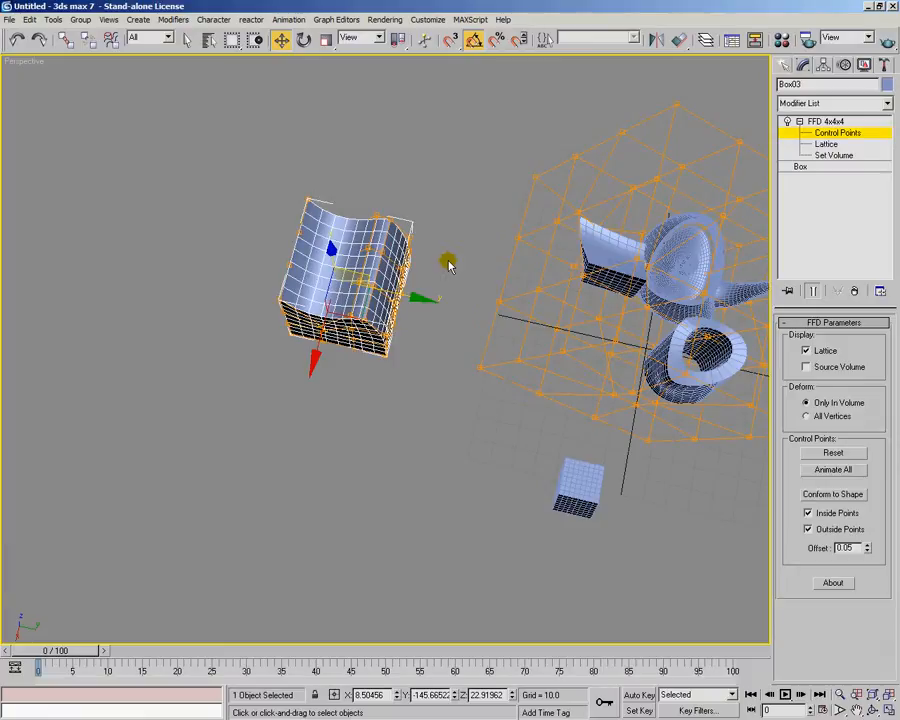
middle_click_drag(530, 243, 383, 200, "alt")
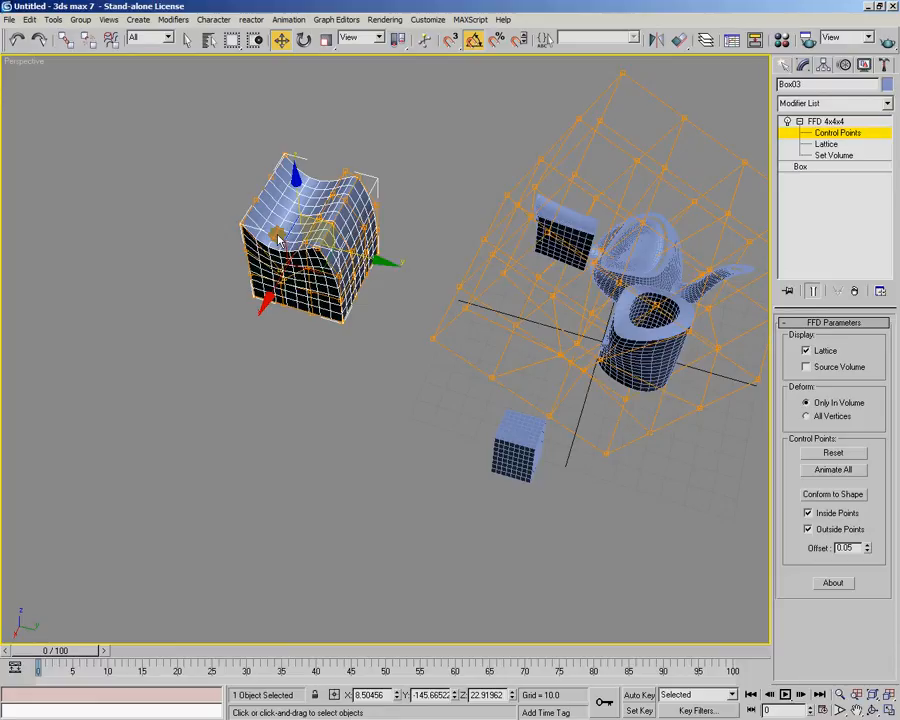
middle_click_drag(279, 240, 302, 353, "alt")
middle_click_drag(396, 257, 425, 328, "alt")
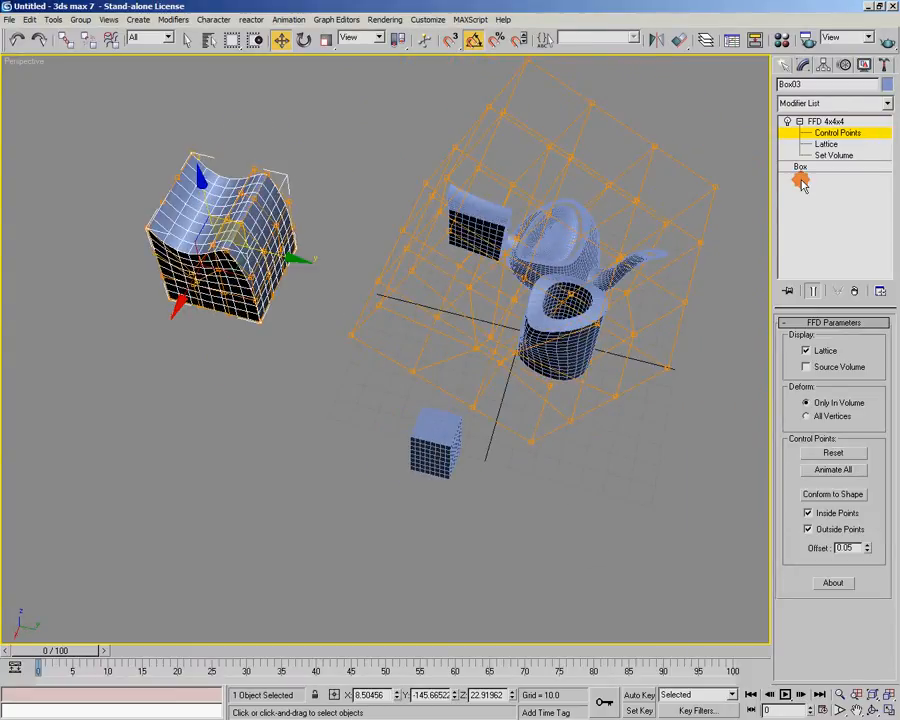
left_click(827, 135)
left_click(798, 121)
middle_click_drag(470, 285, 416, 292, "alt")
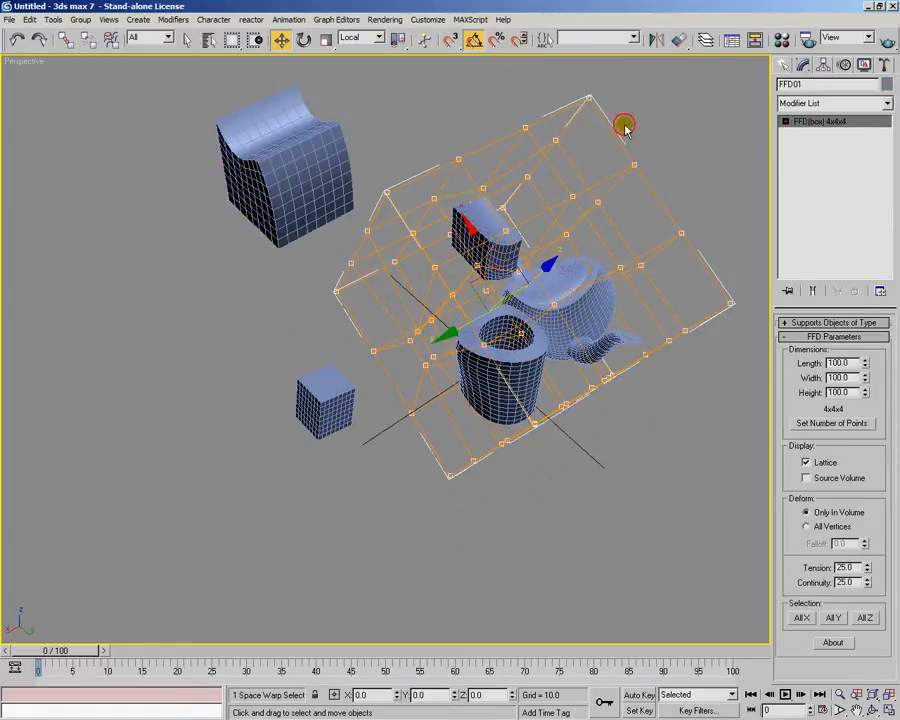
Select the small box outside the space warp lattice and rotate it to a tilted orientation.
middle_click_drag(625, 127, 481, 325, "alt")
mouse_move(478, 312)
left_mouse_down()
mouse_move(410, 332)
mouse_move(490, 332)
mouse_move(464, 302)
mouse_move(470, 310)
left_mouse_up()
left_click(308, 389)
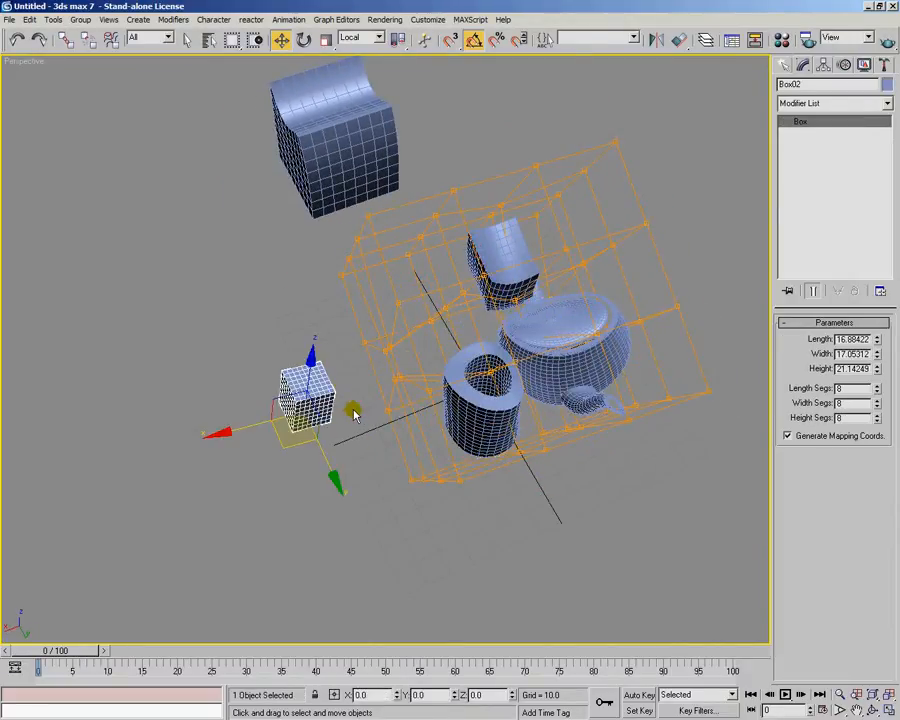
key("e")
left_click_drag(309, 440, 388, 372)
middle_click_drag(388, 372, 408, 370, "alt")
Delete the large box deformed by the FFD 4x4x4 modifier.
left_click(263, 241)
mouse_move(442, 275)
middle_mouse_down("alt")
mouse_move(461, 267)
mouse_move(443, 269)
middle_mouse_up("alt")
middle_click_drag(243, 234, 302, 250, "alt")
left_click(280, 40)
key("Delete")
Create a box about 31 long, 29 wide and 34 high in the empty area beside the lattice.
middle_click_drag(408, 293, 470, 320, "alt")
left_click(784, 64)
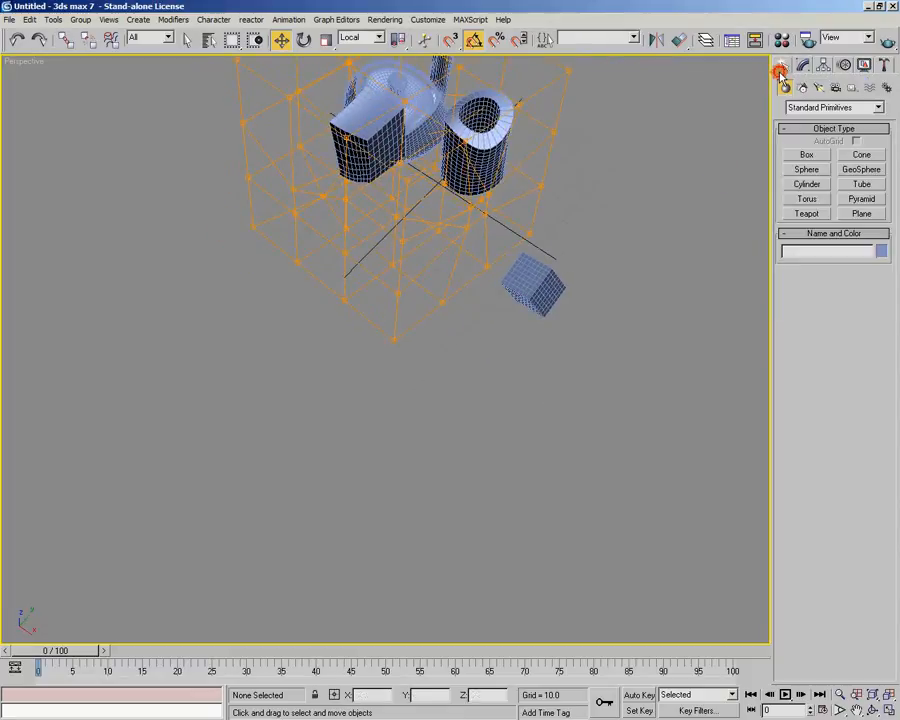
left_click(803, 156)
left_click_drag(236, 376, 225, 432)
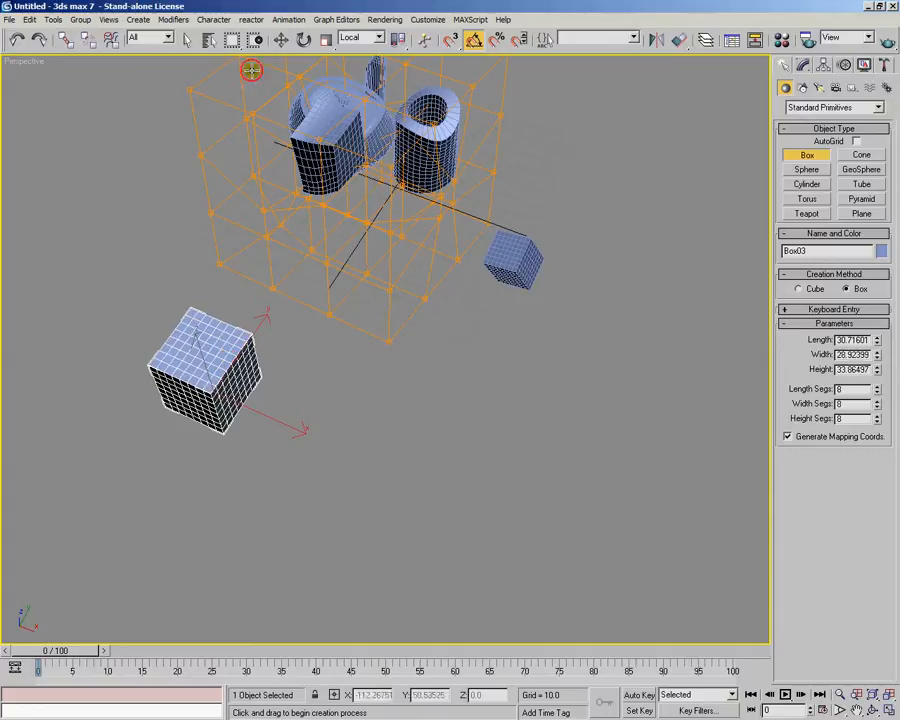
Clone the new box into four copies spread over the empty area to form a loose group of five.
left_click(281, 45)
mouse_move(257, 387)
left_mouse_down("shift")
mouse_move(390, 408)
mouse_move(502, 450)
left_mouse_up("shift")
left_click(421, 428)
left_click(418, 421)
mouse_move(468, 420)
middle_mouse_down("alt")
mouse_move(484, 469)
mouse_move(488, 410)
mouse_move(424, 445)
middle_mouse_up("alt")
left_click_drag(420, 422, 301, 358, "shift")
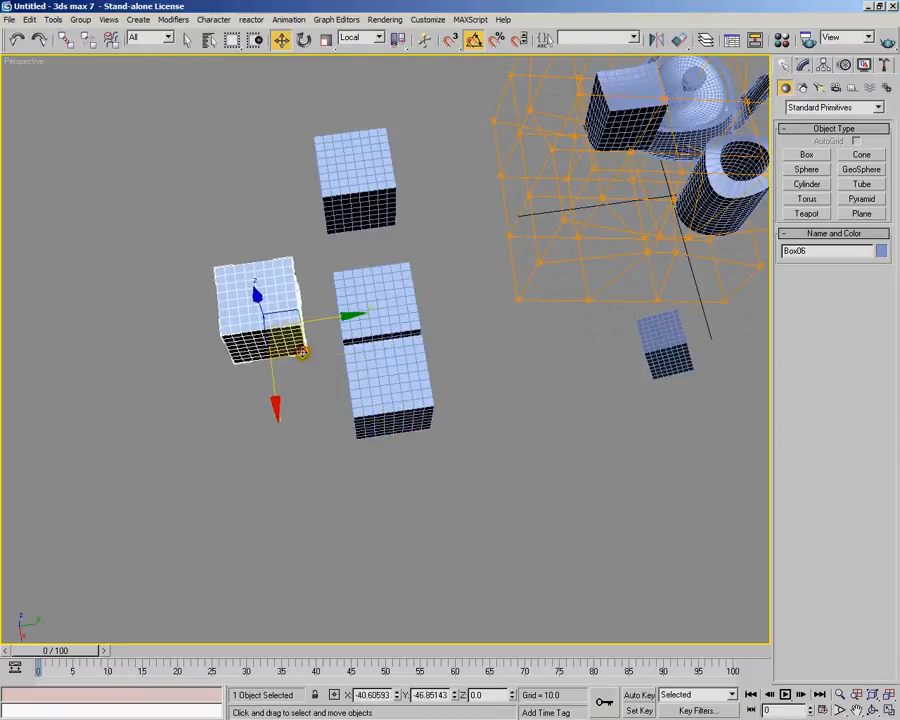
left_click(420, 424)
middle_click_drag(428, 425, 300, 378, "alt")
mouse_move(300, 378)
left_mouse_down("shift")
mouse_move(246, 374)
mouse_move(228, 392)
left_mouse_up("shift")
left_click(412, 436)
Select all five new boxes and apply one shared Bend modifier to them.
mouse_move(358, 464)
middle_mouse_down("alt")
mouse_move(392, 432)
mouse_move(455, 420)
mouse_move(484, 440)
mouse_move(540, 428)
middle_mouse_up("alt")
middle_click_drag(440, 300, 202, 220, "alt")
left_click_drag(48, 145, 482, 402)
left_click(804, 65)
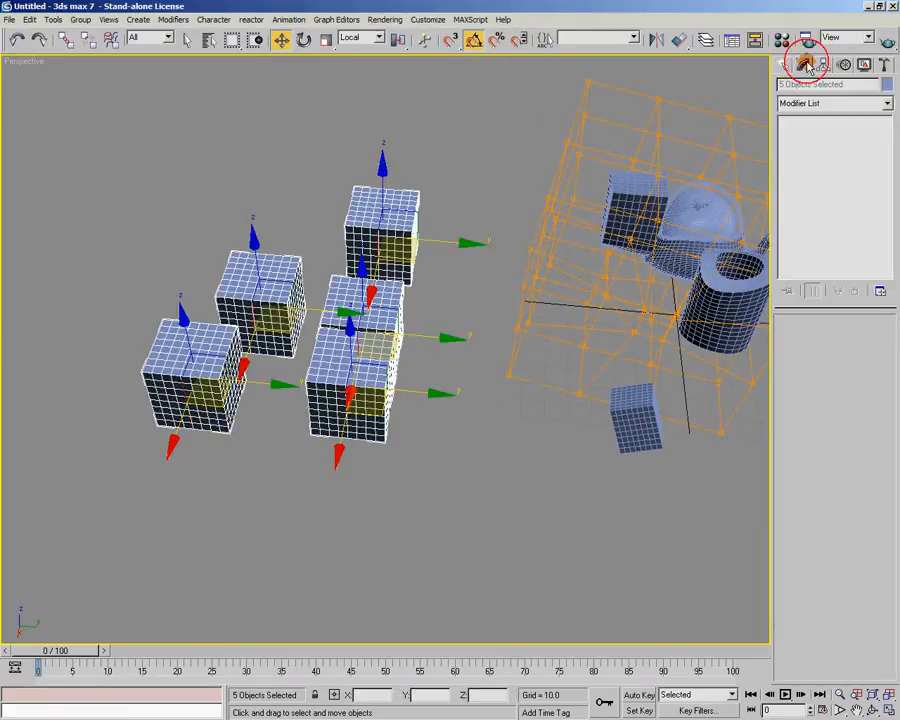
left_click(884, 106)
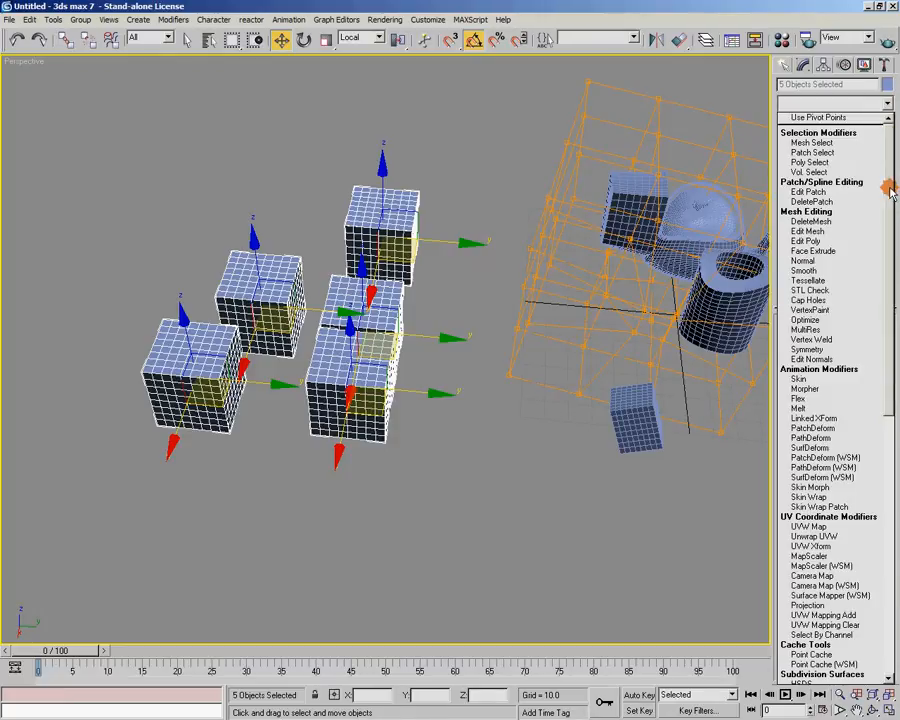
left_click_drag(889, 189, 893, 476)
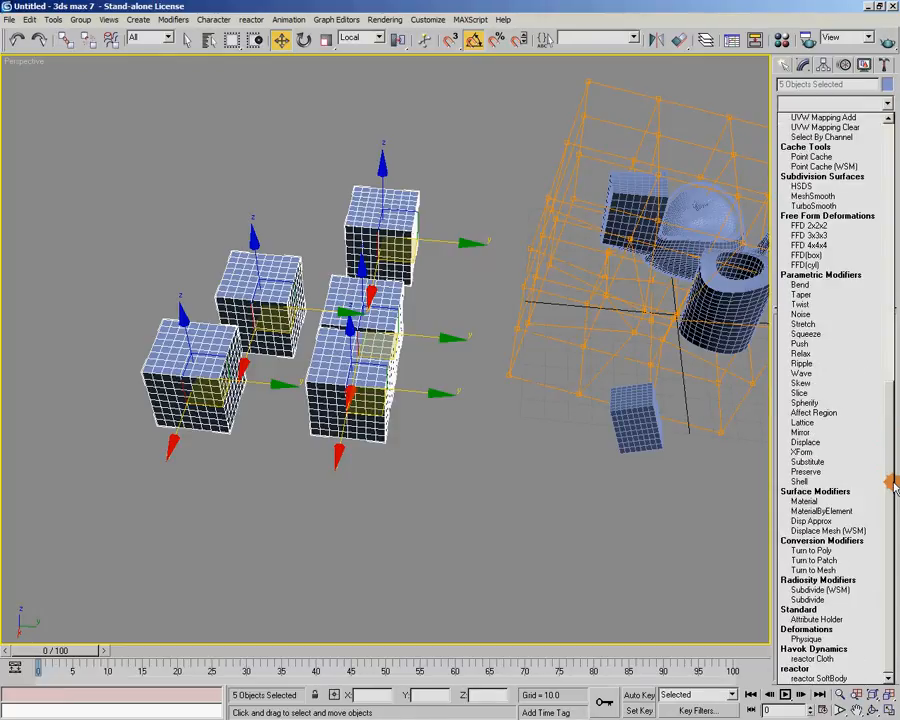
left_click(801, 285)
middle_click_drag(609, 285, 566, 233, "alt")
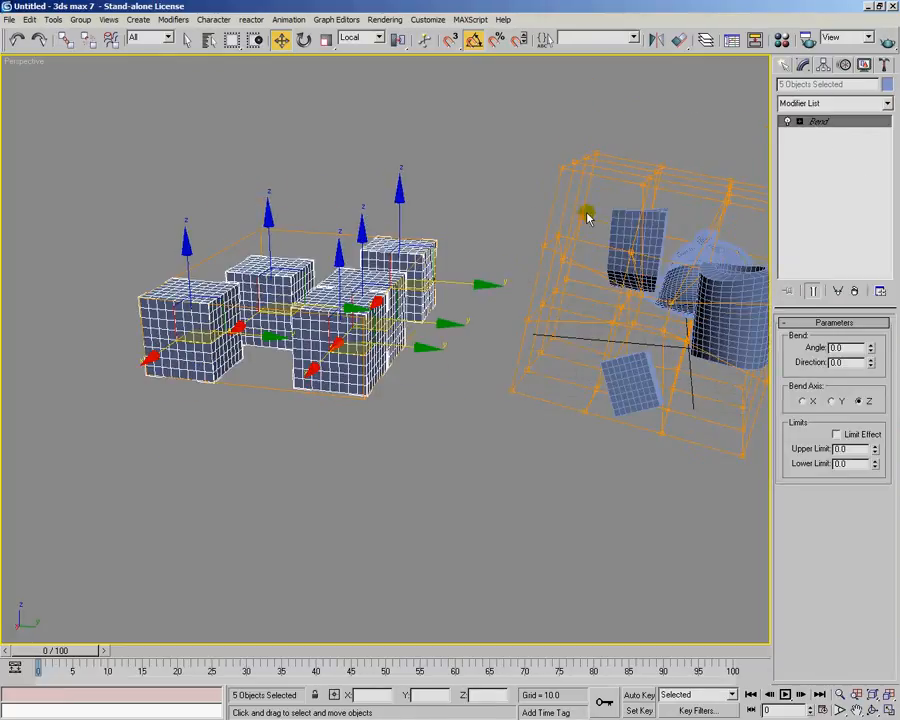
Select the new boxes one at a time and examine the Bend entry in each modifier stack.
left_click(502, 137)
left_click(400, 247)
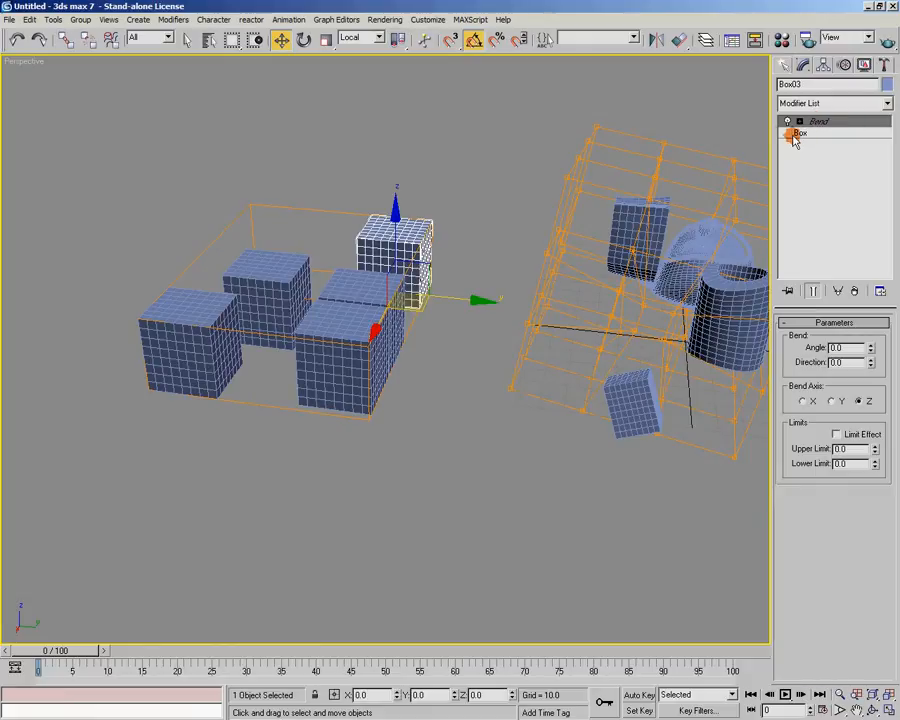
left_click(297, 259)
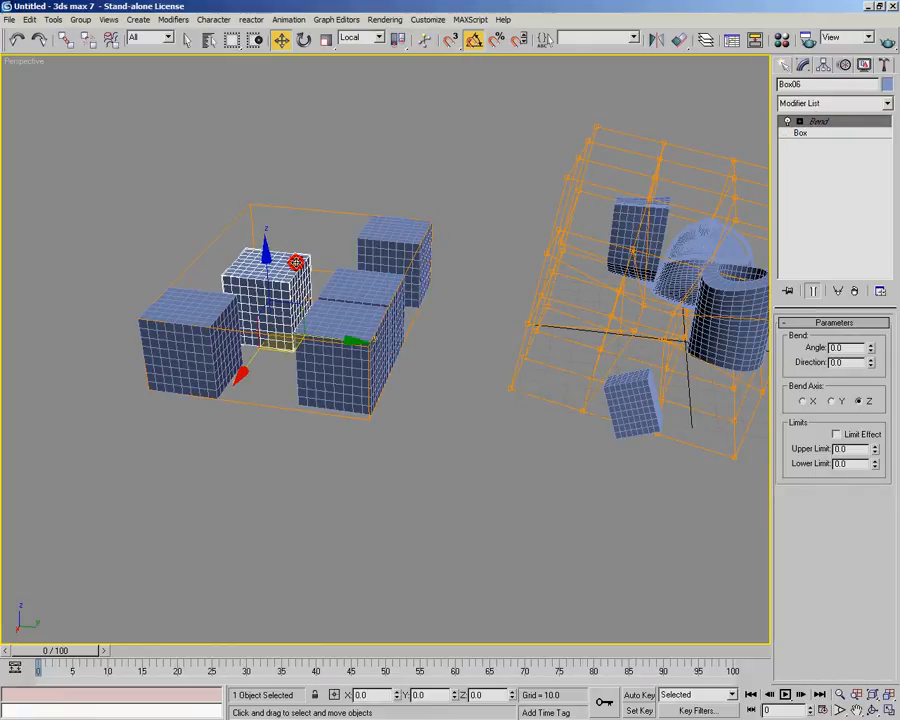
left_click(220, 307)
left_click(343, 332)
middle_click_drag(343, 332, 380, 386, "alt")
middle_click_drag(434, 376, 458, 391, "alt")
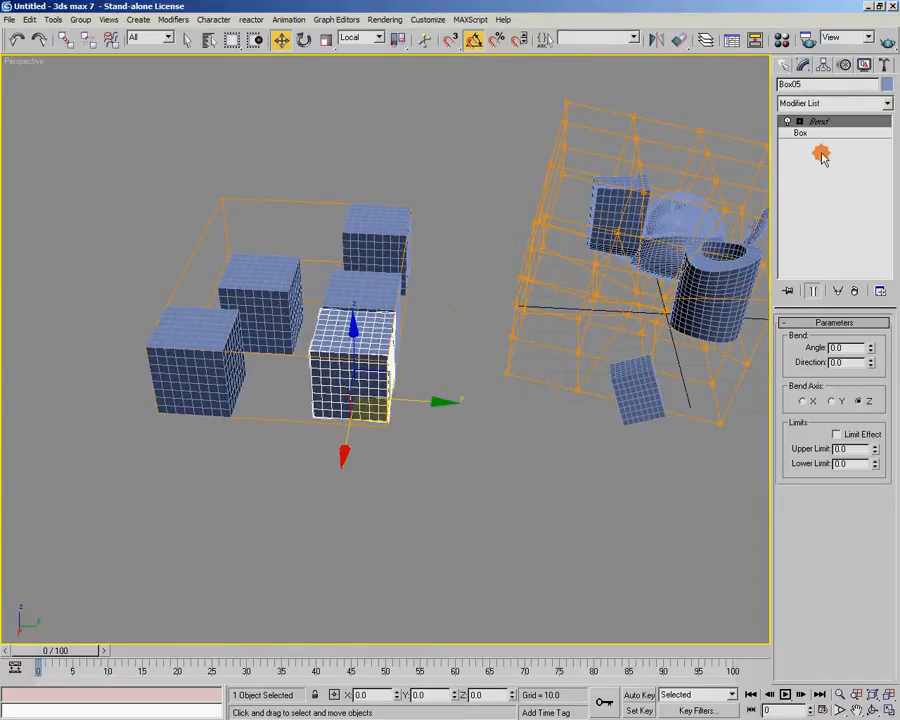
Set the shared Bend angle to 48.5 and enter the modifier's Gizmo level.
left_click_drag(873, 345, 870, 278)
middle_click_drag(129, 424, 344, 433, "alt")
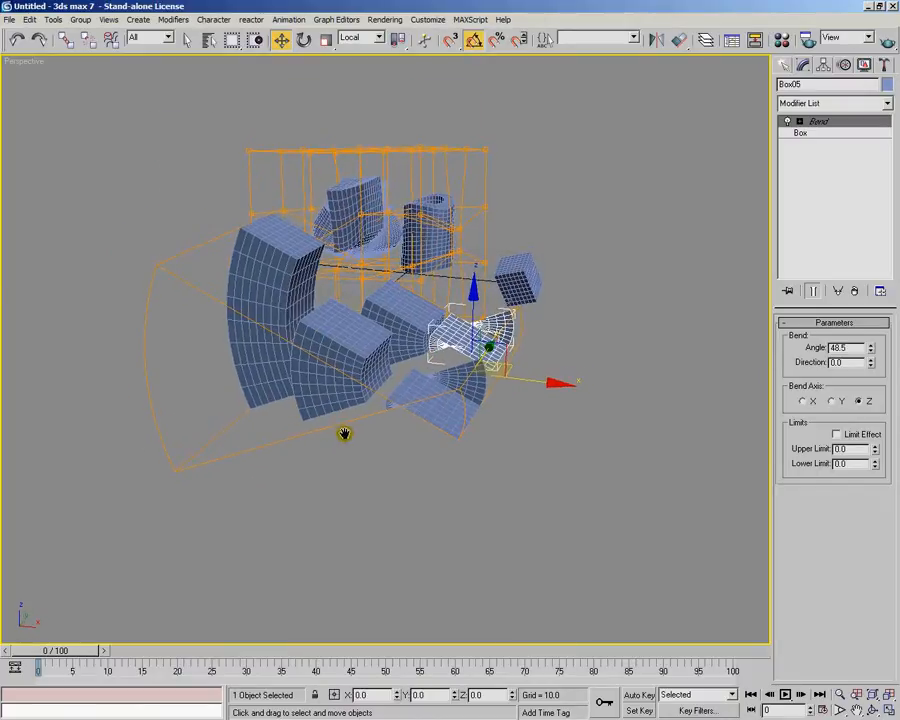
left_click(800, 122)
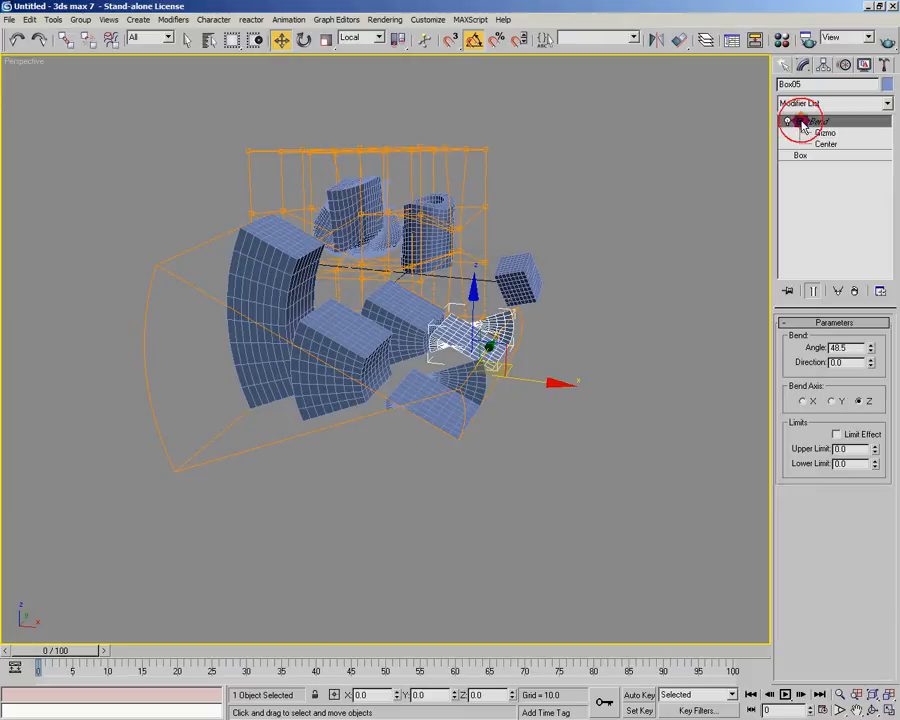
left_click(829, 123)
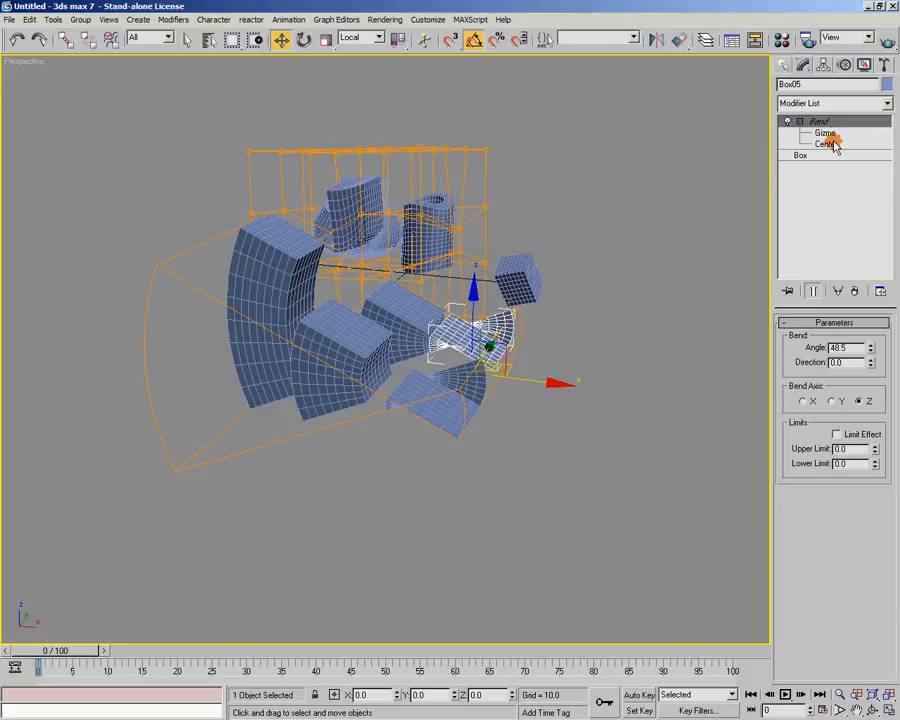
left_click(827, 134)
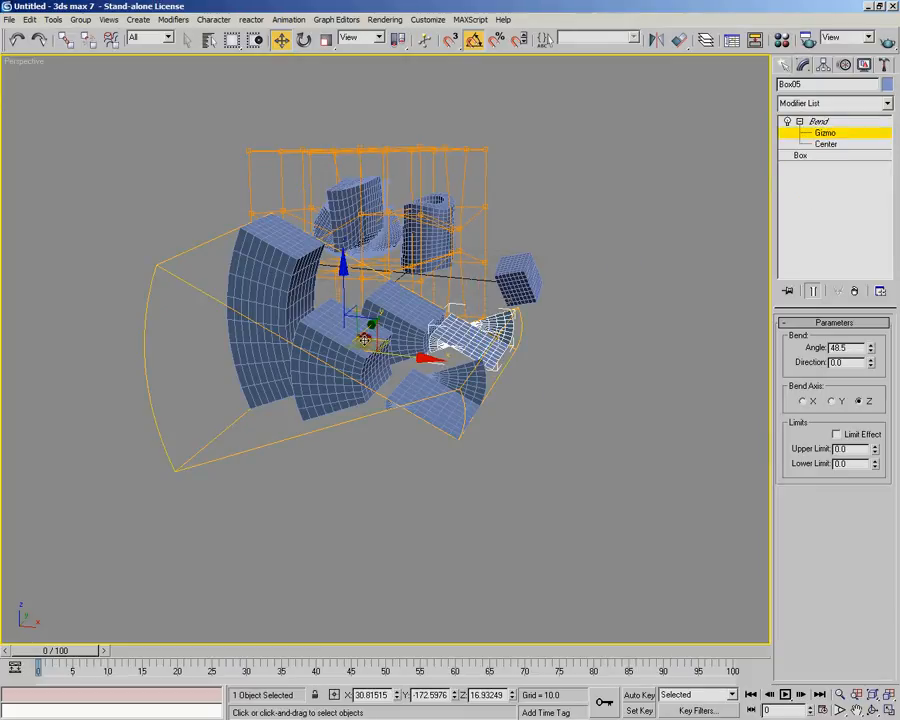
left_click_drag(372, 326, 432, 316)
middle_click_drag(531, 292, 554, 282, "alt")
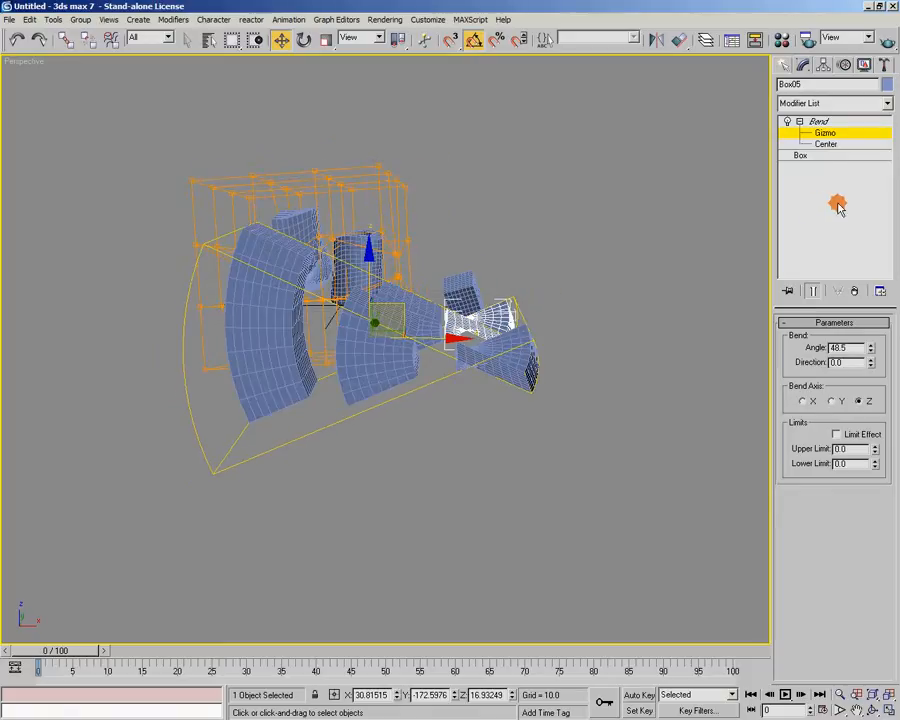
Lower the Bend modifier's Center to the boxes' base at about Z 0 in the front view.
left_click(826, 145)
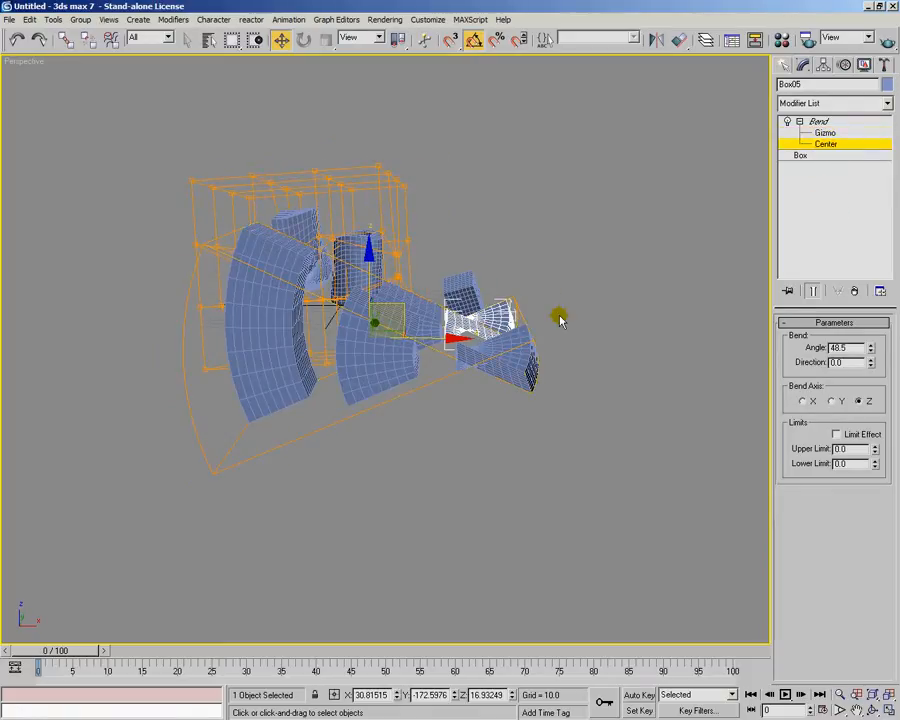
key("f")
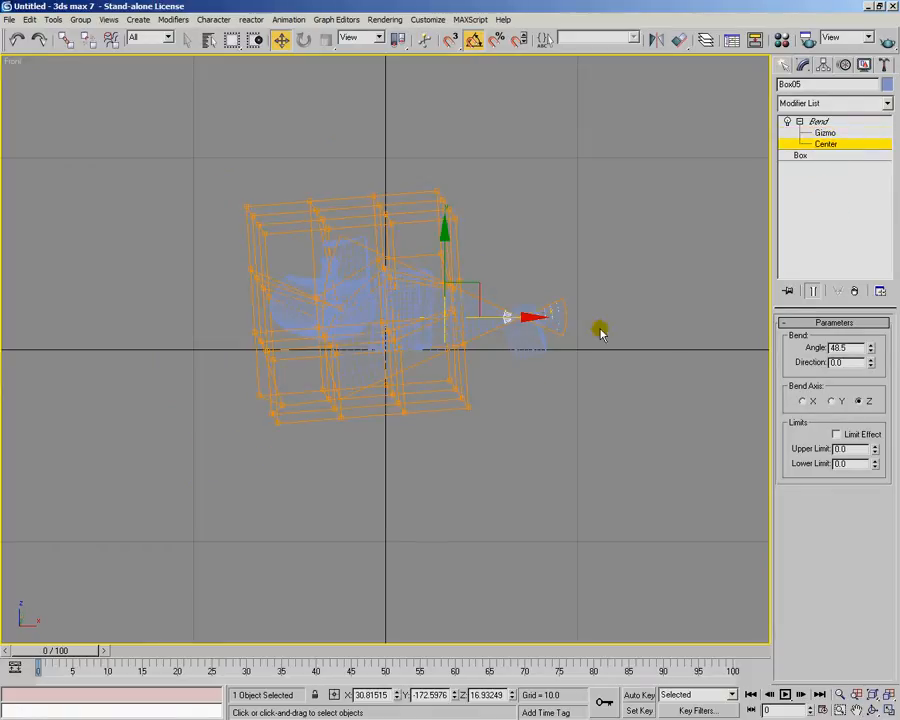
middle_click_drag(597, 334, 562, 368)
scroll(475, 364, "up", 3)
middle_click_drag(463, 365, 364, 365)
scroll(364, 365, "up", 1)
middle_click_drag(204, 341, 237, 321)
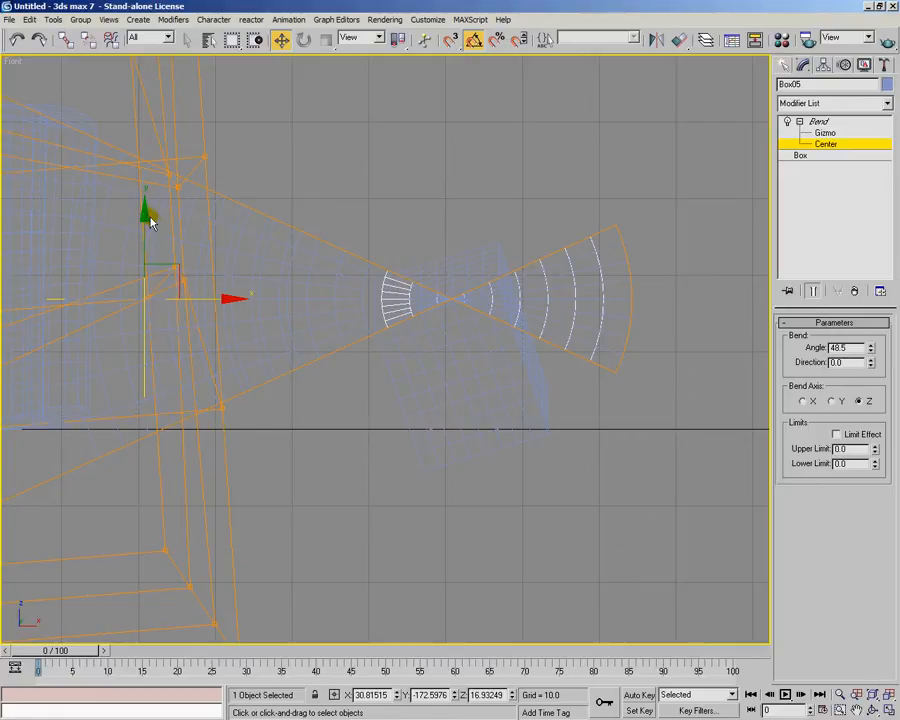
left_click_drag(142, 210, 136, 343)
scroll(221, 358, "down", 3)
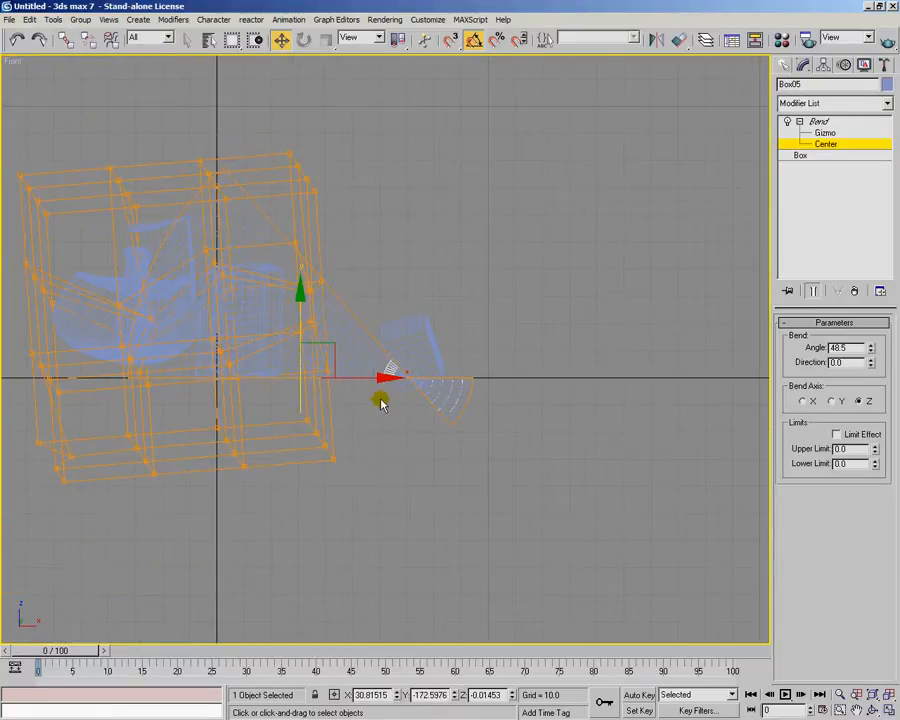
Move the Bend Center along X to about 105, beyond the side of the box group.
scroll(383, 403, "up", 2)
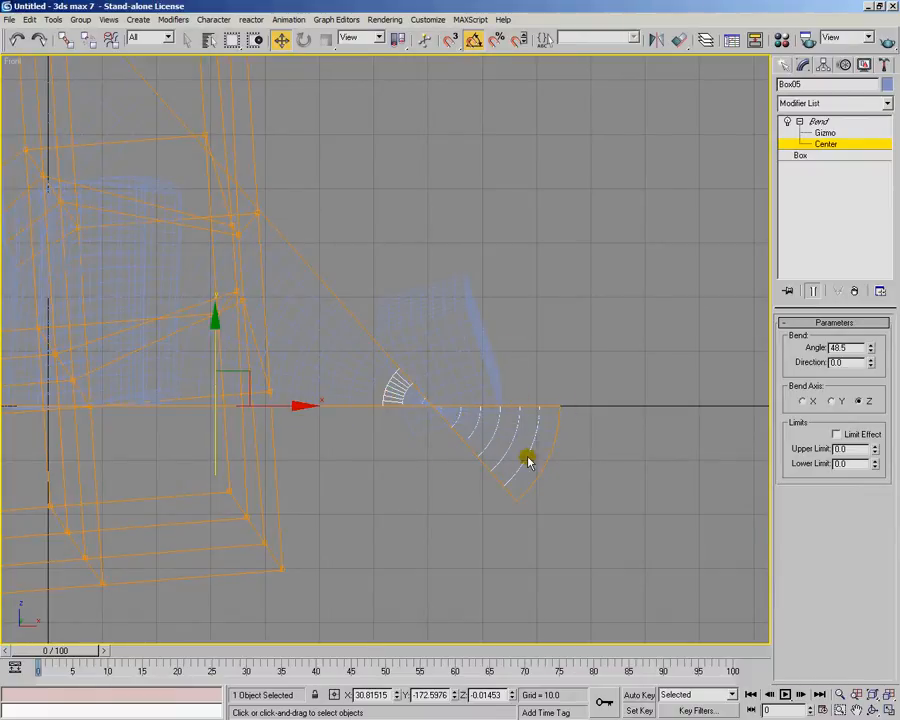
left_click_drag(290, 406, 675, 416)
key("p")
middle_click_drag(675, 416, 561, 468, "alt")
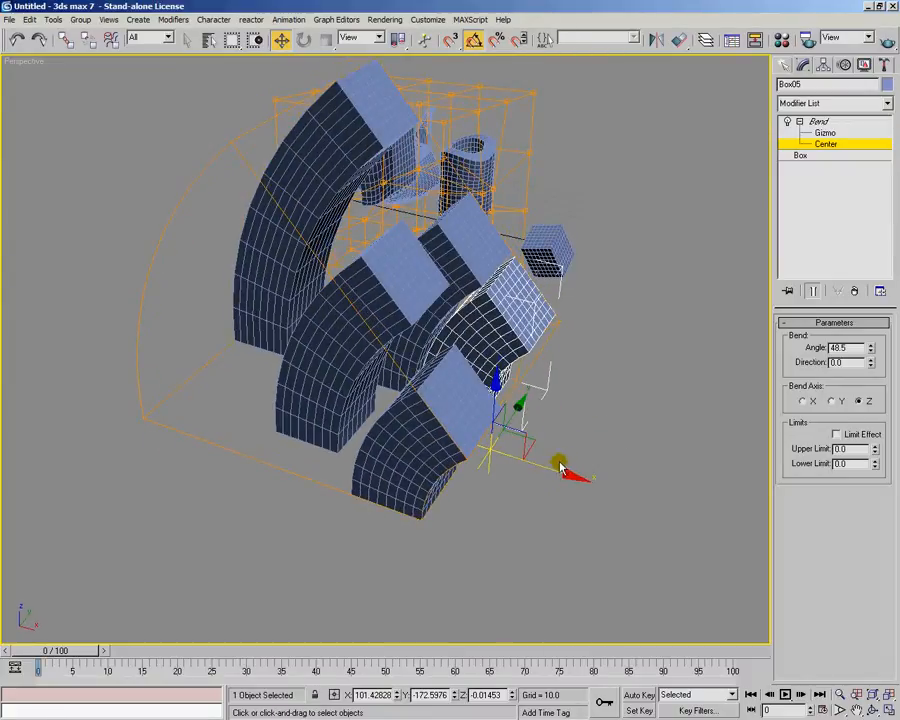
left_click_drag(567, 472, 531, 459)
middle_click_drag(531, 459, 370, 466, "alt")
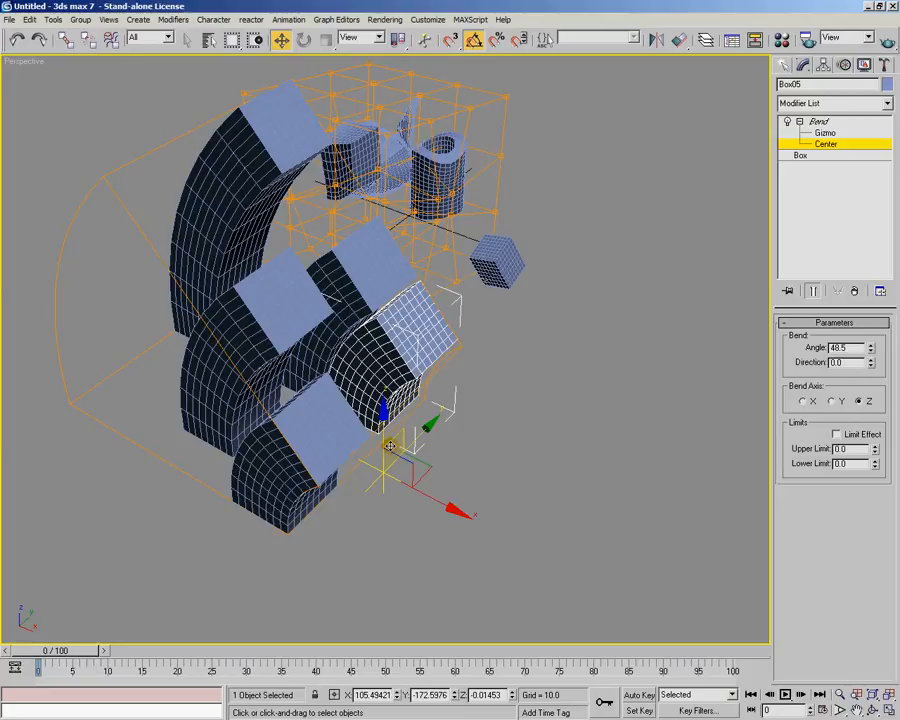
left_click_drag(390, 446, 499, 449)
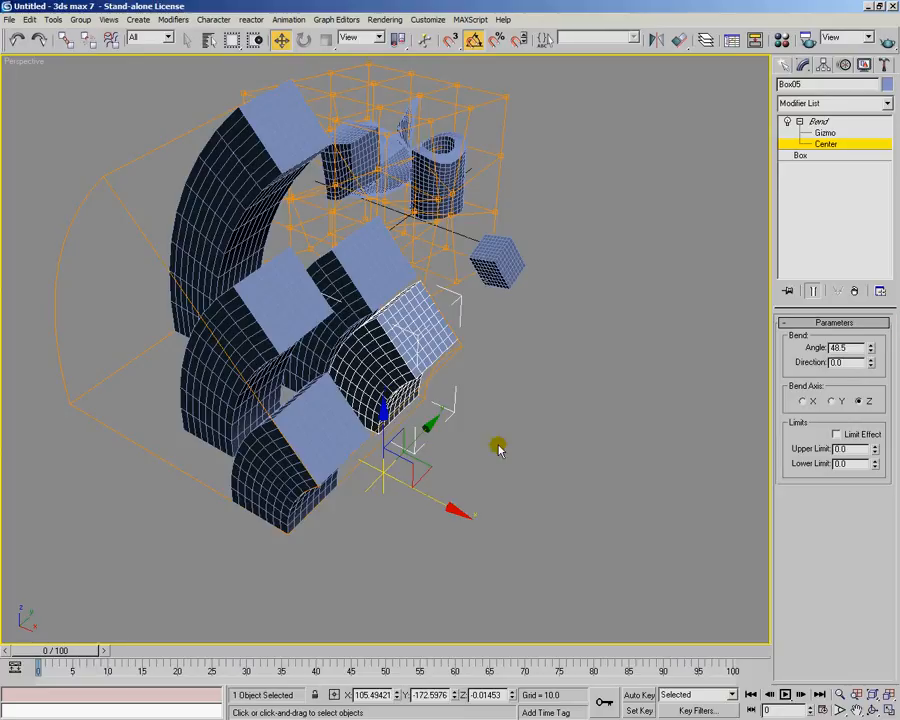
mouse_move(422, 474)
left_mouse_down()
mouse_move(458, 426)
mouse_move(352, 446)
mouse_move(440, 472)
mouse_move(415, 470)
left_mouse_up()
left_click(814, 122)
left_click(838, 145)
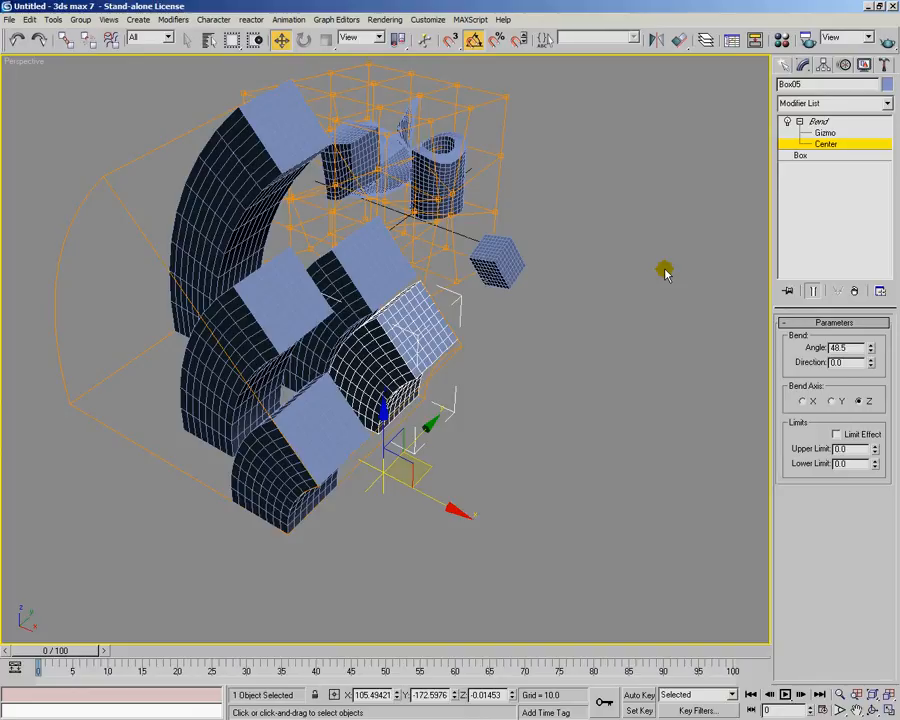
Shift the Bend Center to about X 112, set the Bend angle to 219.5, and leave the Center level.
middle_click_drag(386, 483, 424, 504)
left_click_drag(460, 474, 478, 474)
mouse_move(478, 474)
middle_mouse_down("alt")
mouse_move(478, 498)
mouse_move(490, 490)
middle_mouse_up("alt")
left_click_drag(871, 352, 828, 105)
middle_click_drag(365, 525, 356, 360, "alt")
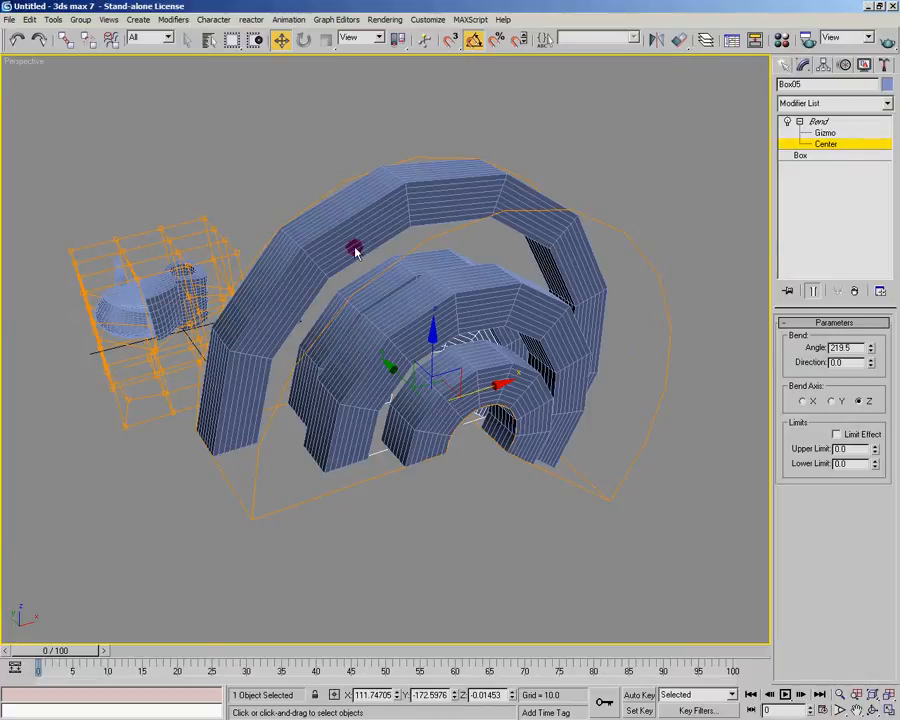
left_click(840, 147)
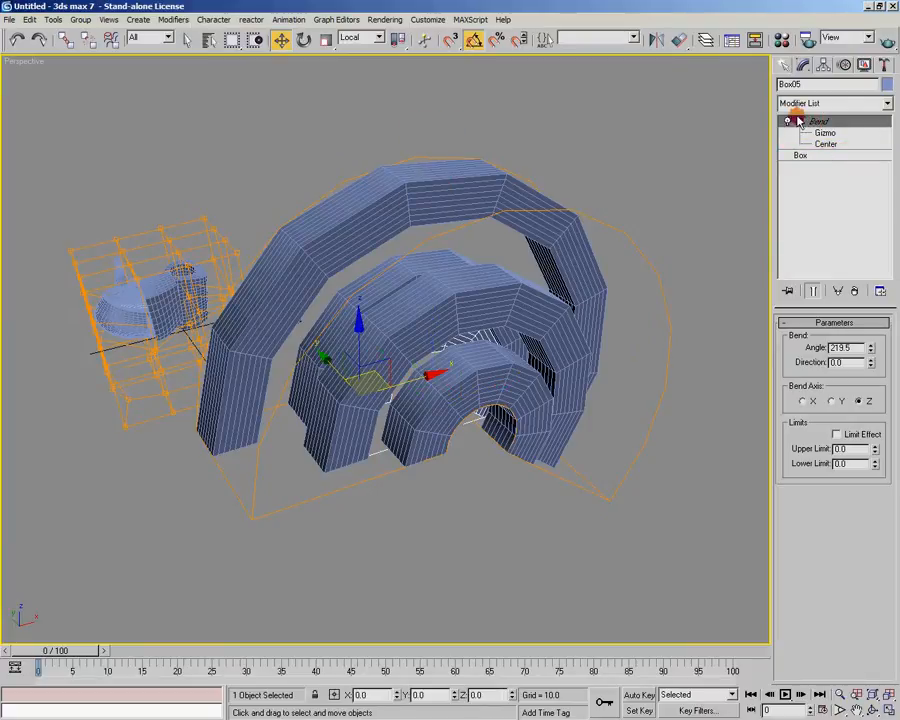
left_click(799, 121)
Increase the height segments of the outermost, largest arch's base box to smooth its curve.
middle_click_drag(598, 124, 530, 134, "alt")
left_click(453, 173)
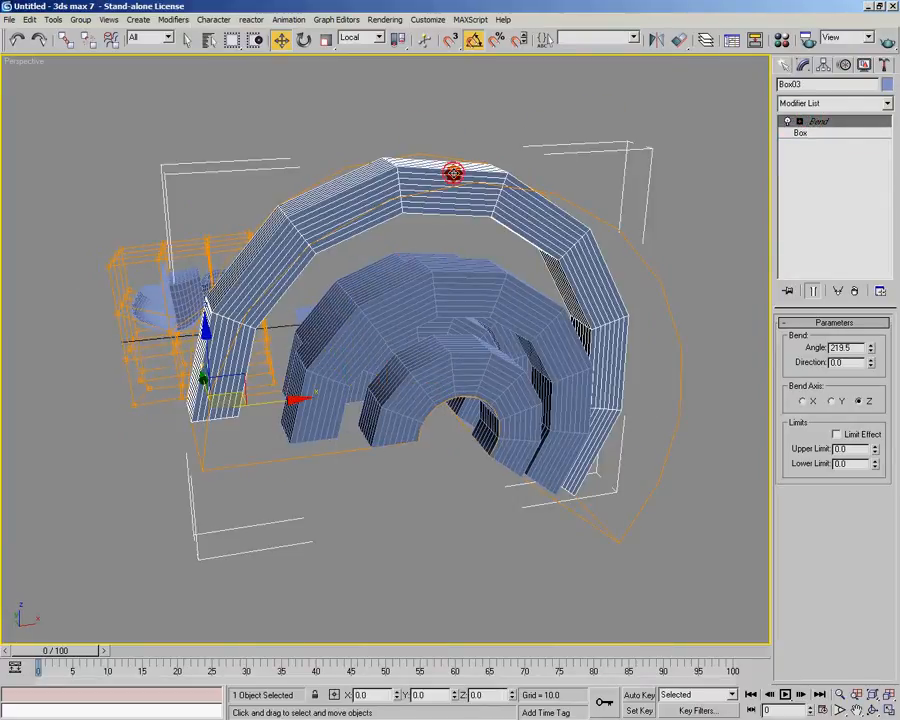
left_click(819, 134)
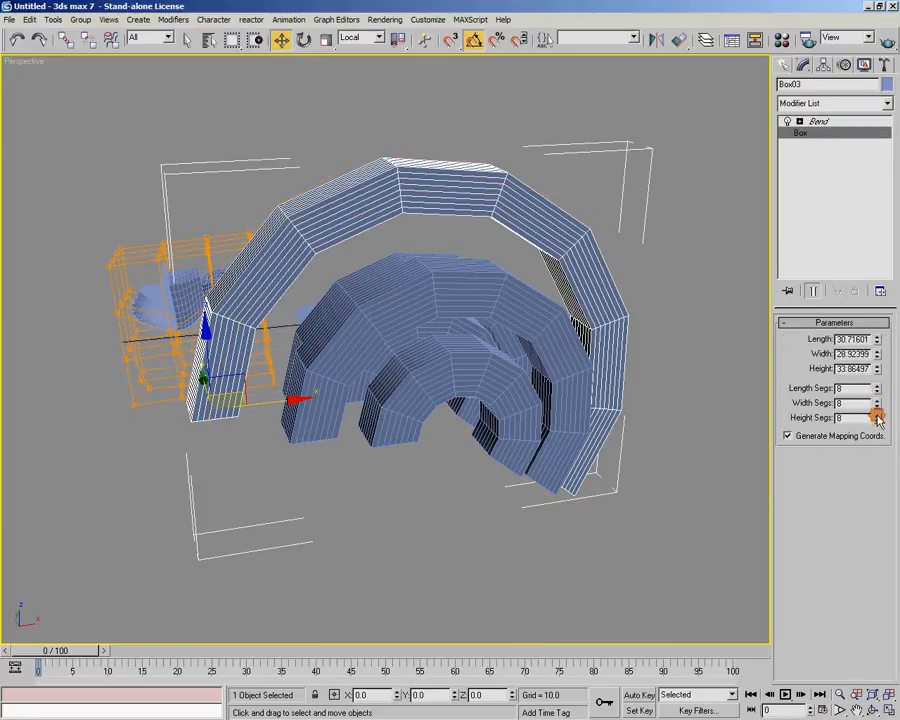
left_click_drag(877, 419, 877, 419)
Increase the middle arch's height segments, and set the small front arch's height segments to 27.
left_click(818, 398)
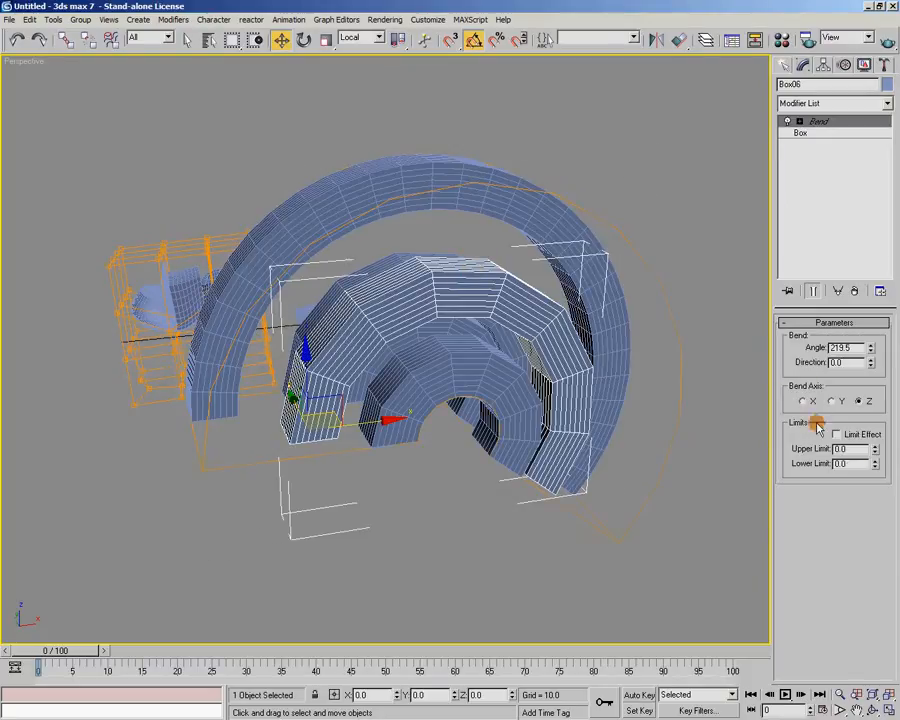
left_click(805, 134)
left_click_drag(877, 418, 880, 300)
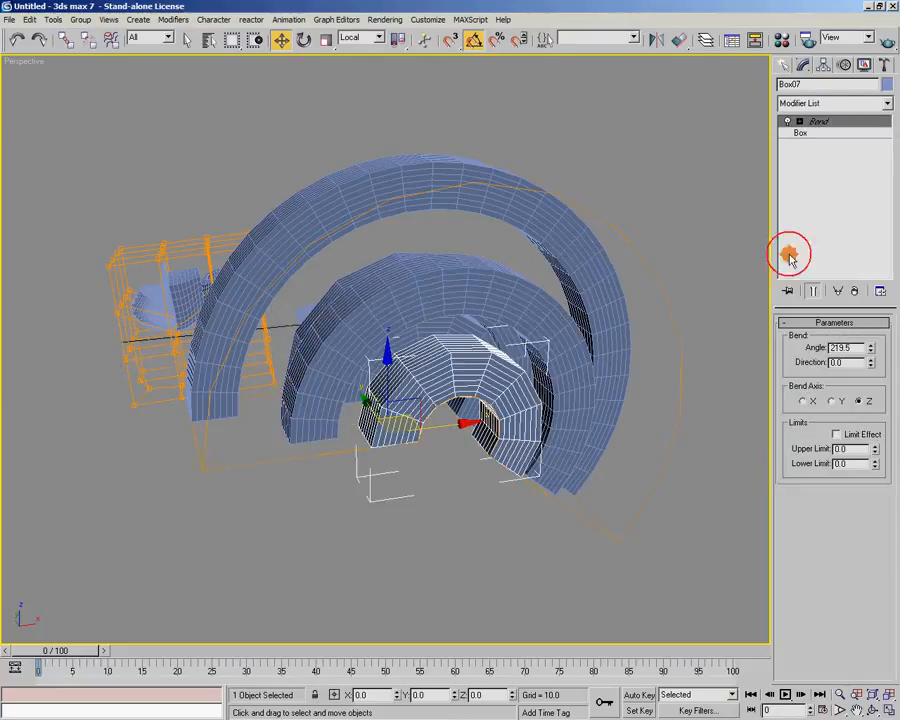
left_click(818, 135)
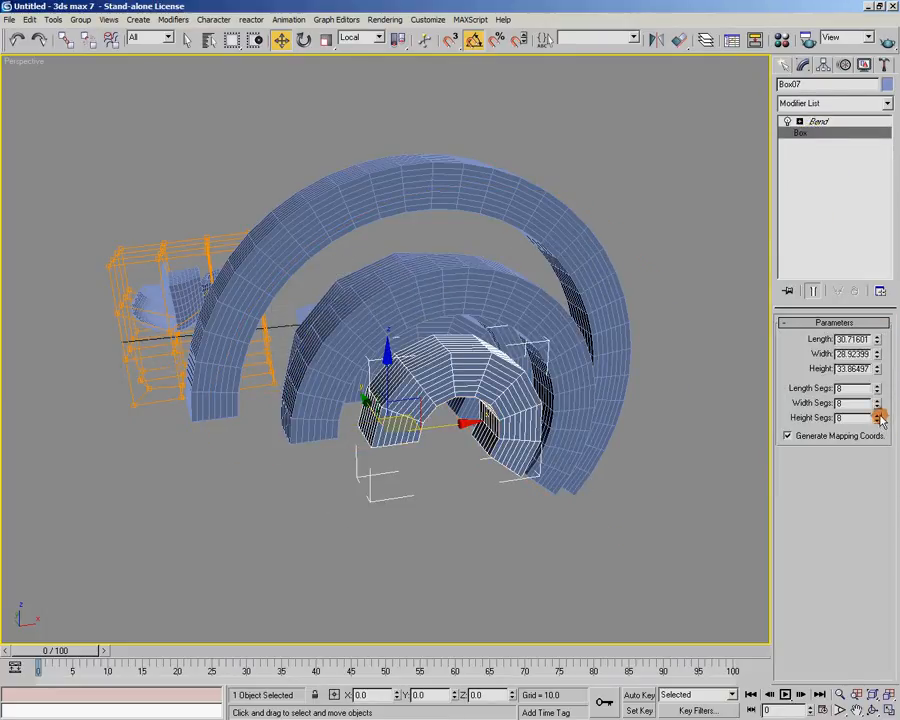
left_click_drag(880, 420, 868, 336)
middle_click_drag(672, 376, 388, 405, "alt")
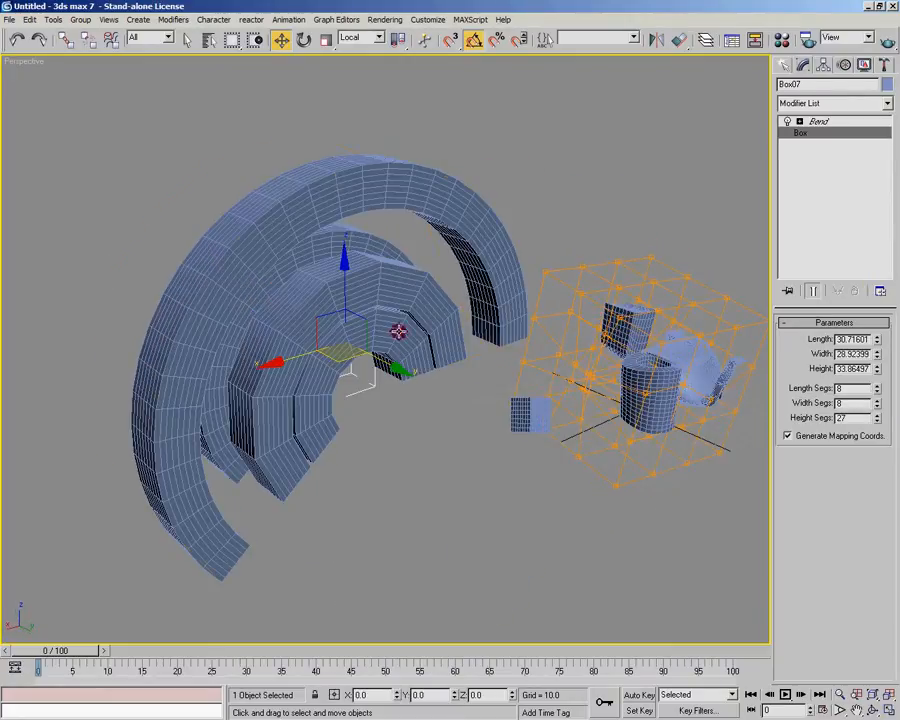
Increase the height segments of the two remaining coarse arches' base boxes.
left_click(400, 327)
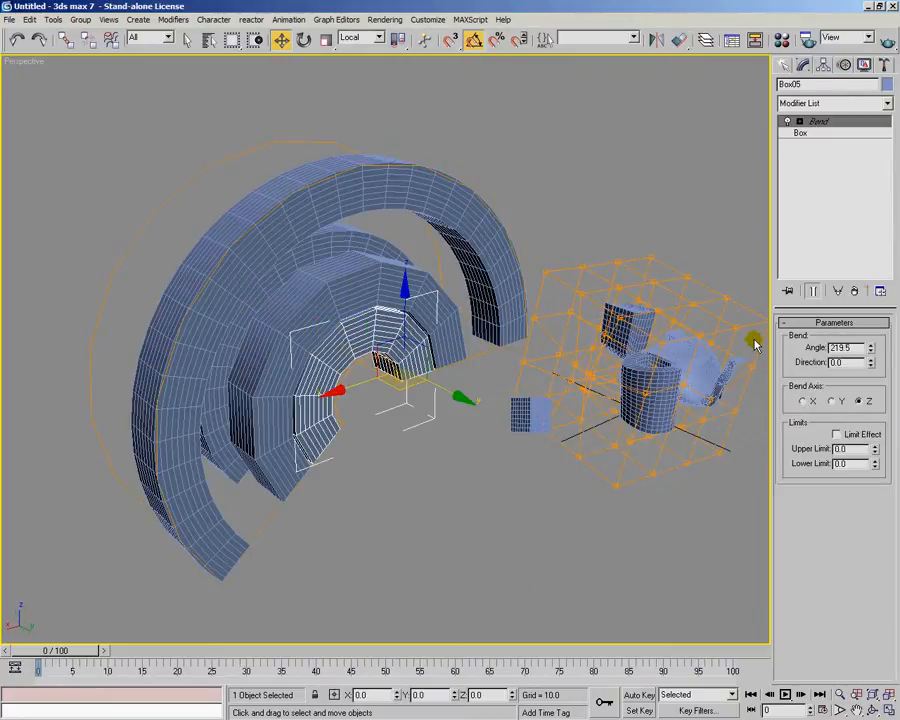
left_click(877, 135)
left_click_drag(875, 367, 877, 371)
left_click_drag(877, 418, 874, 303)
left_click(449, 316)
left_click(880, 134)
left_click_drag(877, 418, 876, 283)
middle_click_drag(195, 368, 417, 371, "alt")
Select the outermost arch and the small front arch in turn to examine the smoothed bends.
left_click(474, 191)
middle_click_drag(565, 292, 384, 408, "alt")
left_click(376, 408)
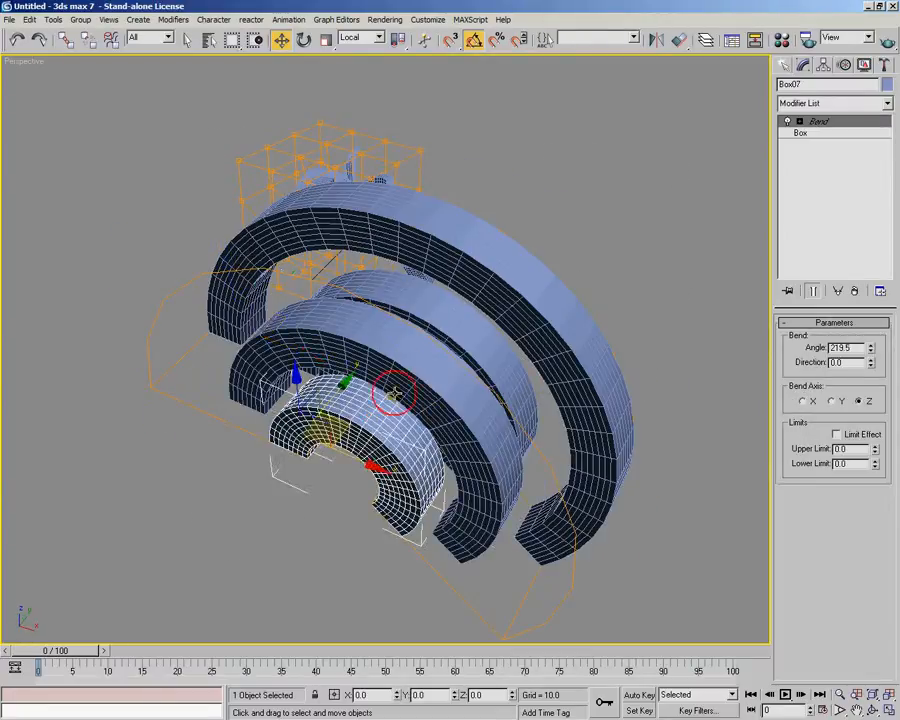
Try a direction of 36.5 and an angle of 48.5 on the shared Bend, working from the rear inner arch.
left_click(470, 330)
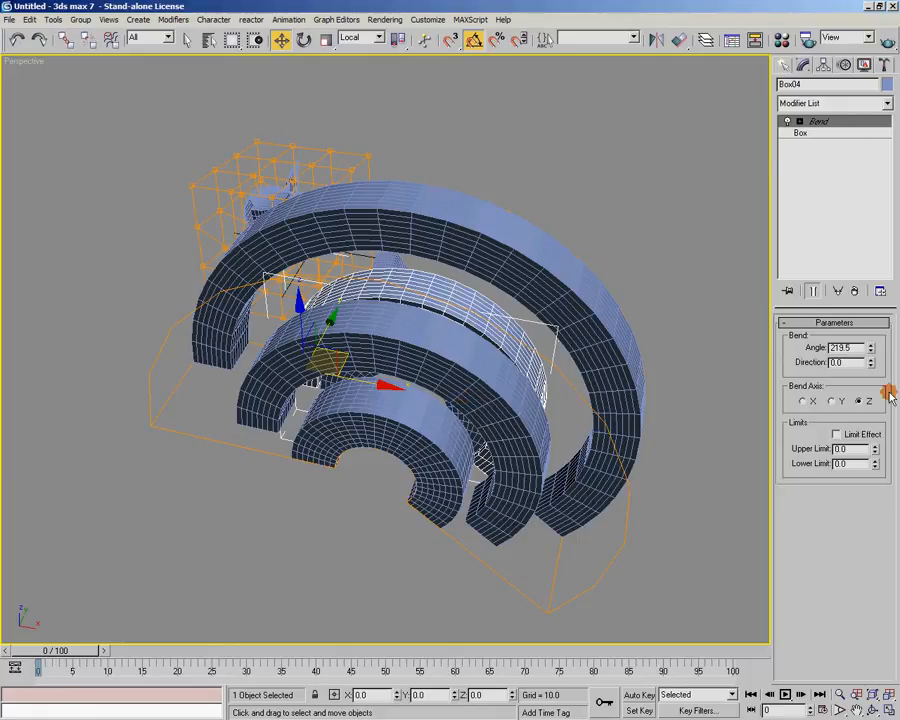
left_click_drag(872, 351, 818, 382)
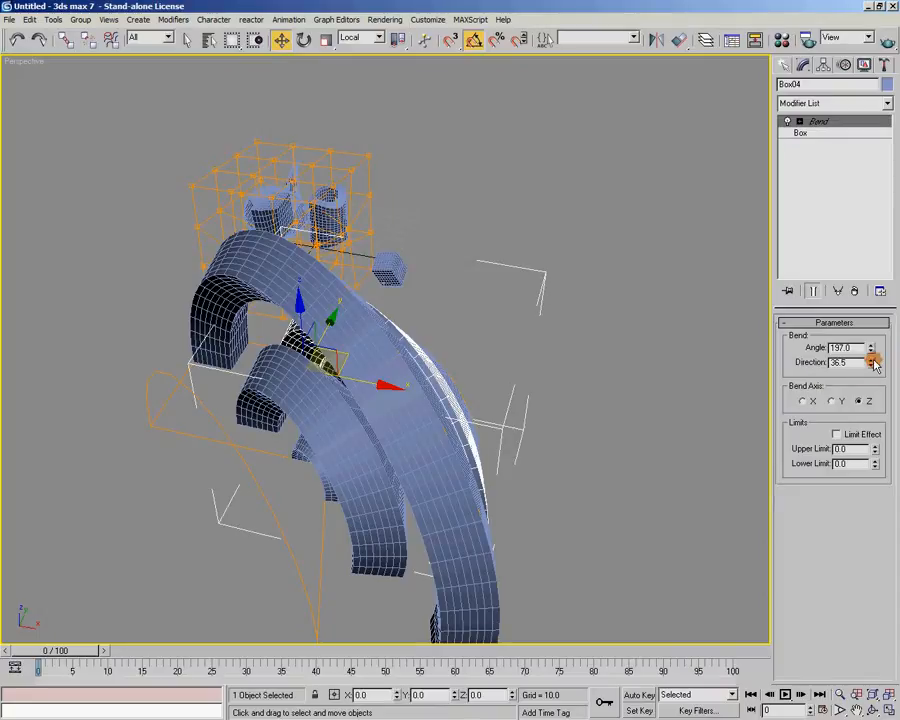
left_click_drag(870, 354, 824, 559)
middle_click_drag(580, 394, 449, 515, "alt")
middle_click_drag(564, 259, 557, 315, "alt")
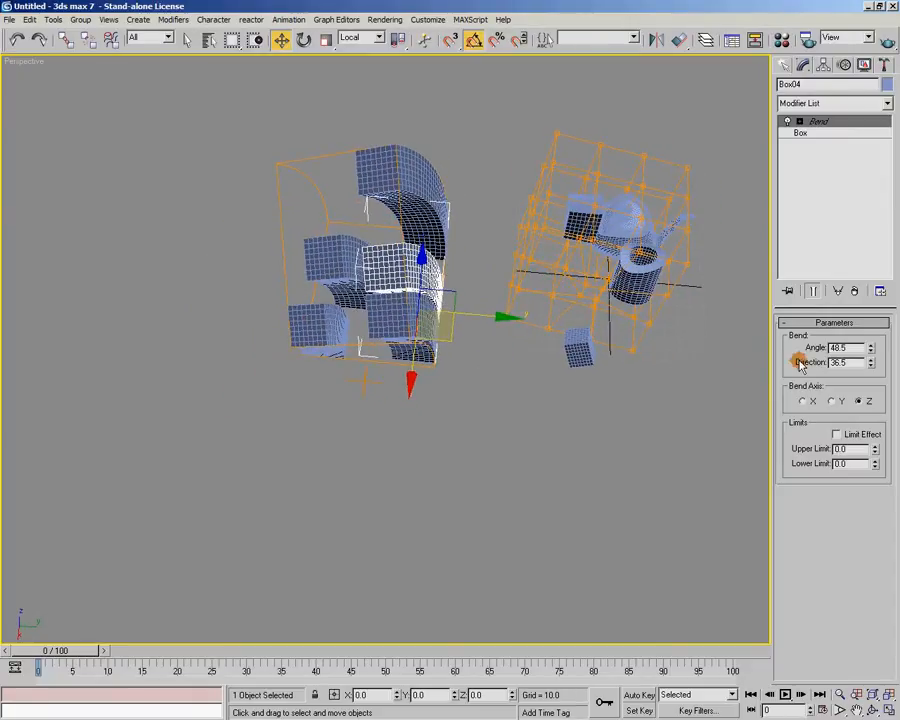
Reset the shared Bend's direction to 0 and set its angle to 107.5.
right_click(871, 364)
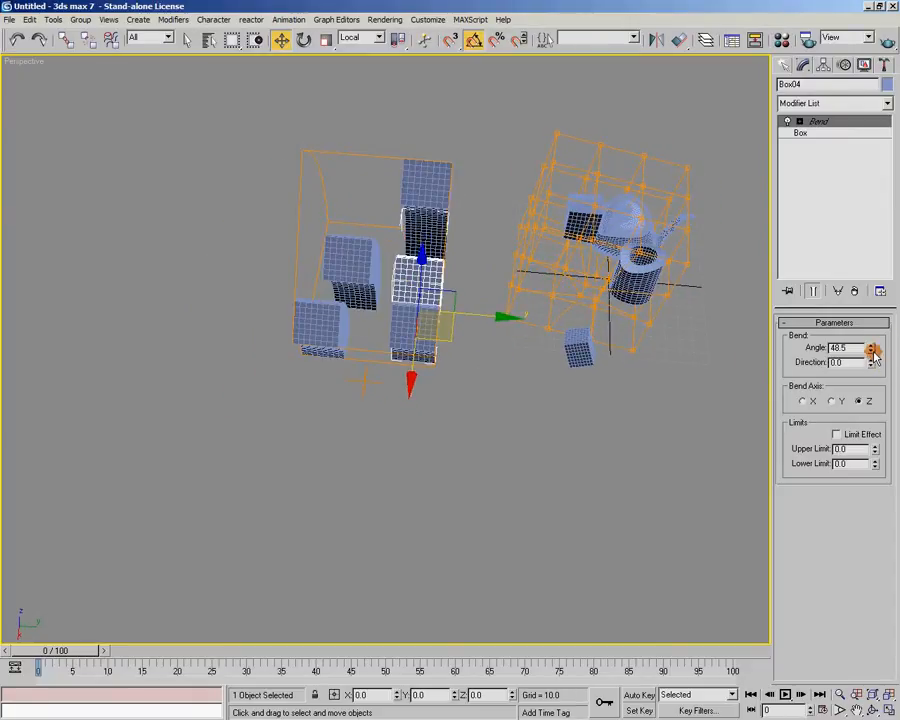
left_click_drag(873, 347, 870, 262)
middle_click_drag(295, 408, 370, 440, "alt")
Create a separate box beside the small front arch, about 36.2 long, 39.5 wide and 61.9 high.
left_click(784, 65)
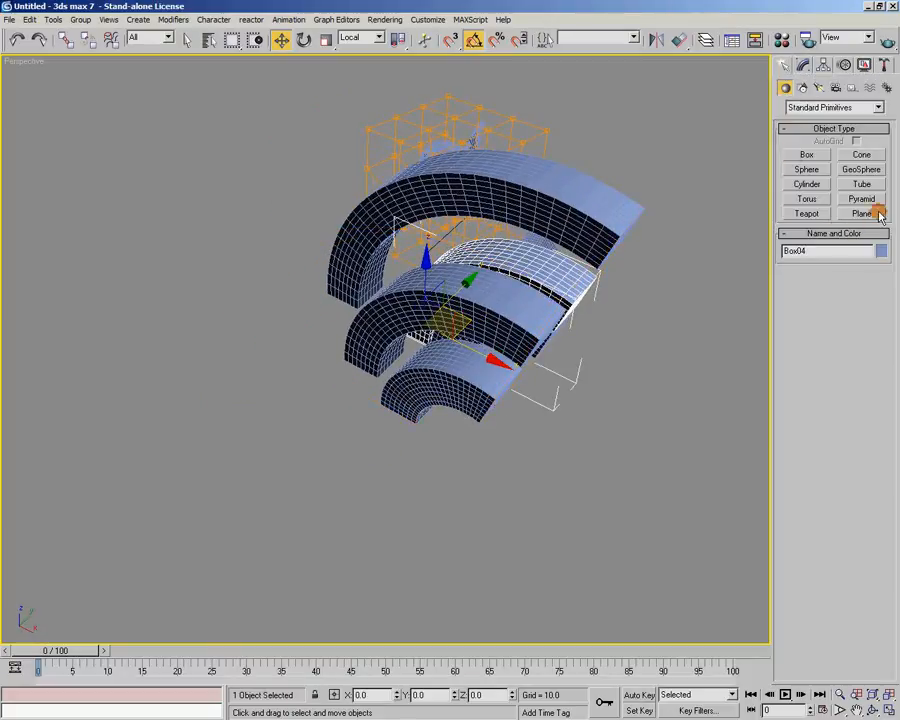
left_click(806, 154)
middle_click_drag(675, 237, 413, 437, "alt")
left_click_drag(306, 404, 303, 478)
left_click(317, 405)
middle_click_drag(317, 405, 690, 167, "alt")
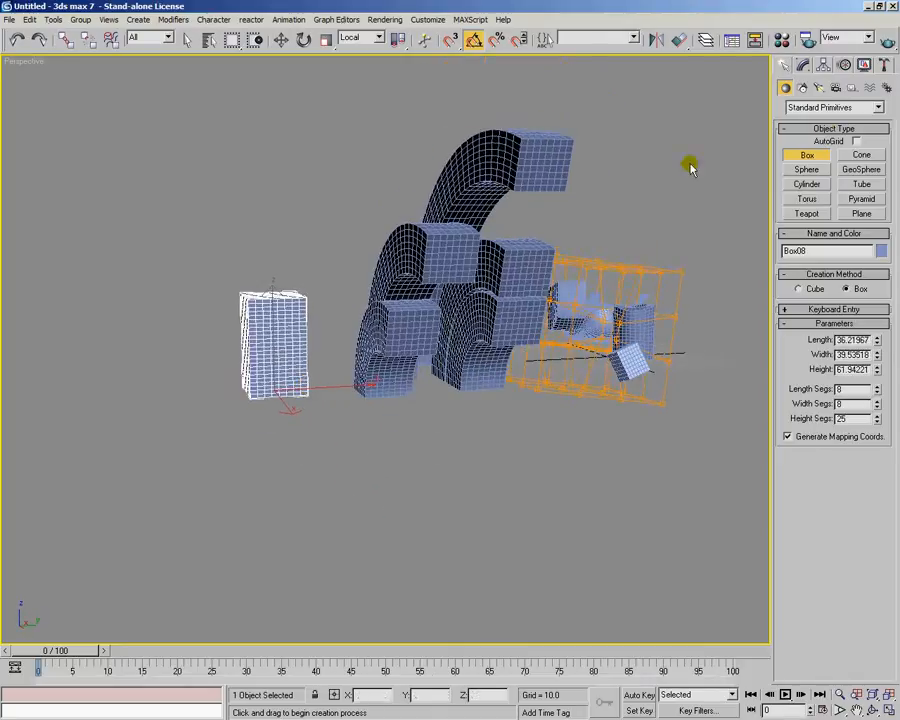
Reduce the new box's height to about 34.69.
left_click(827, 62)
left_click_drag(873, 372, 875, 402)
middle_click_drag(587, 320, 618, 370, "alt")
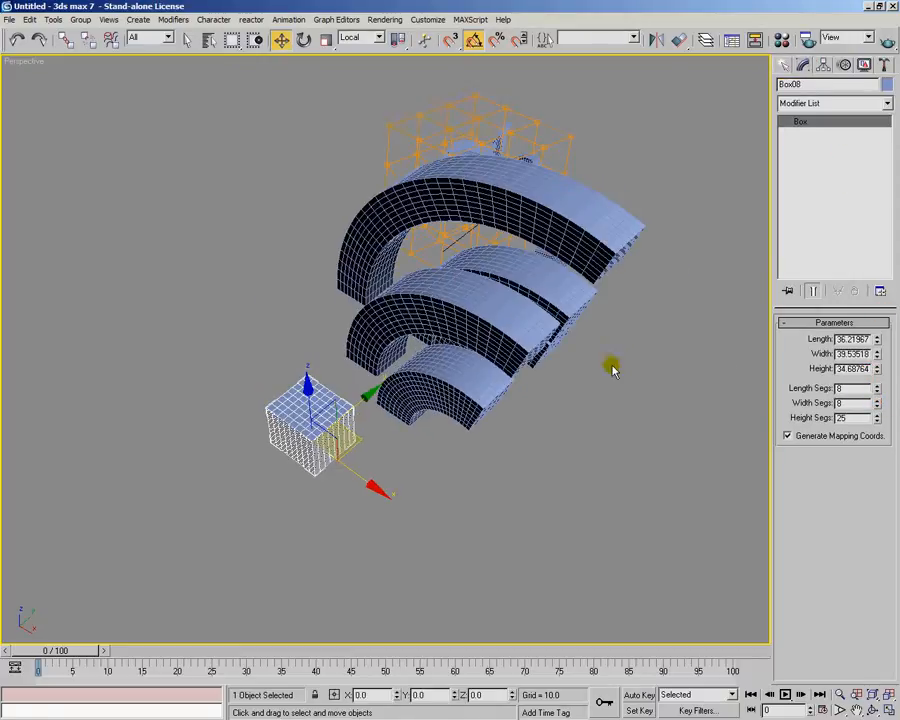
Select the outermost arch, the new box and the middle arch in turn to compare their modifier stacks.
middle_click_drag(281, 171, 281, 187, "alt")
left_click(484, 235)
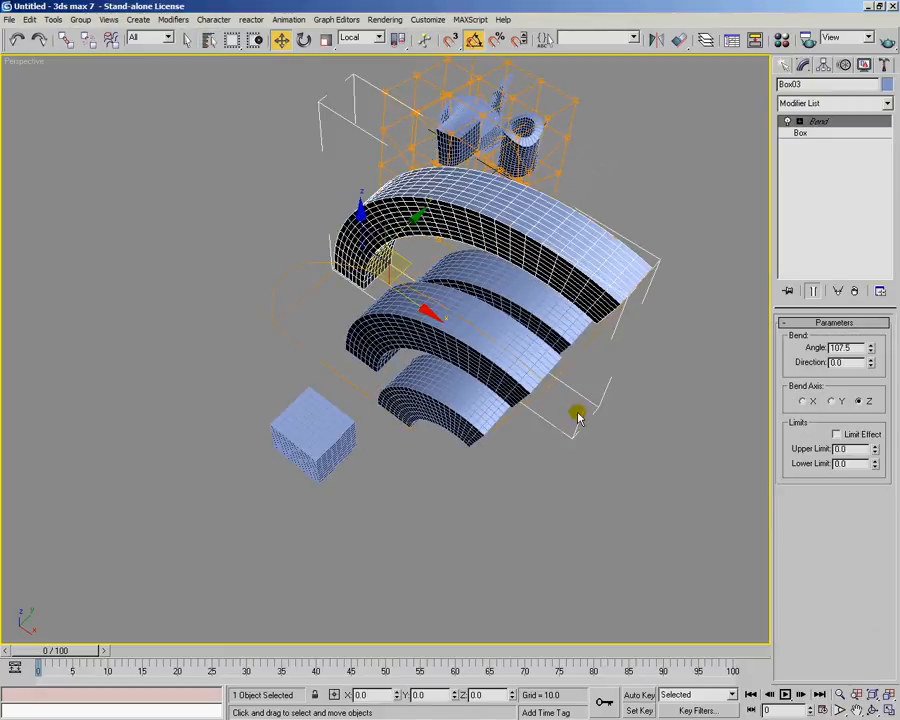
left_click(315, 435)
middle_click_drag(438, 462, 392, 455, "alt")
left_click(444, 337)
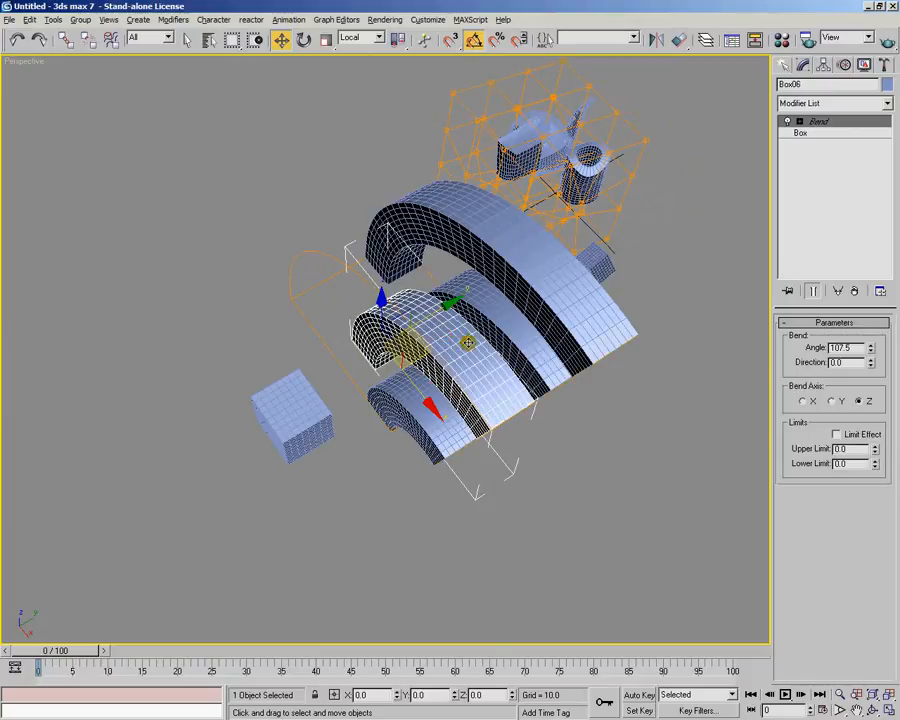
middle_click_drag(461, 343, 408, 400, "alt")
middle_click_drag(563, 325, 452, 425, "alt")
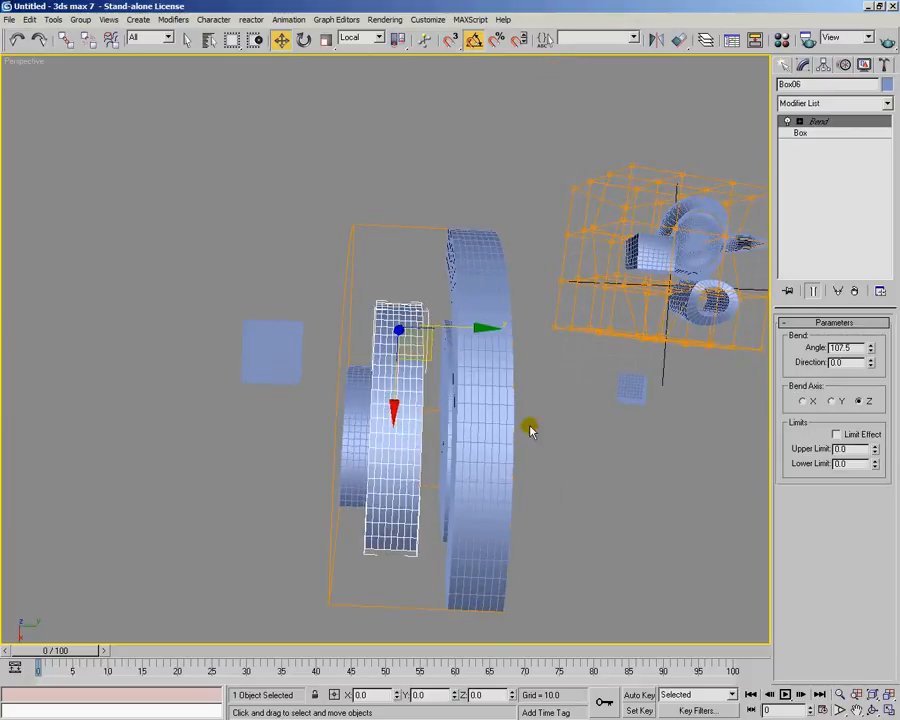
Straighten the five boxes by resetting the shared Bend's angle to 0, and bend them again to 113.5.
right_click(870, 350)
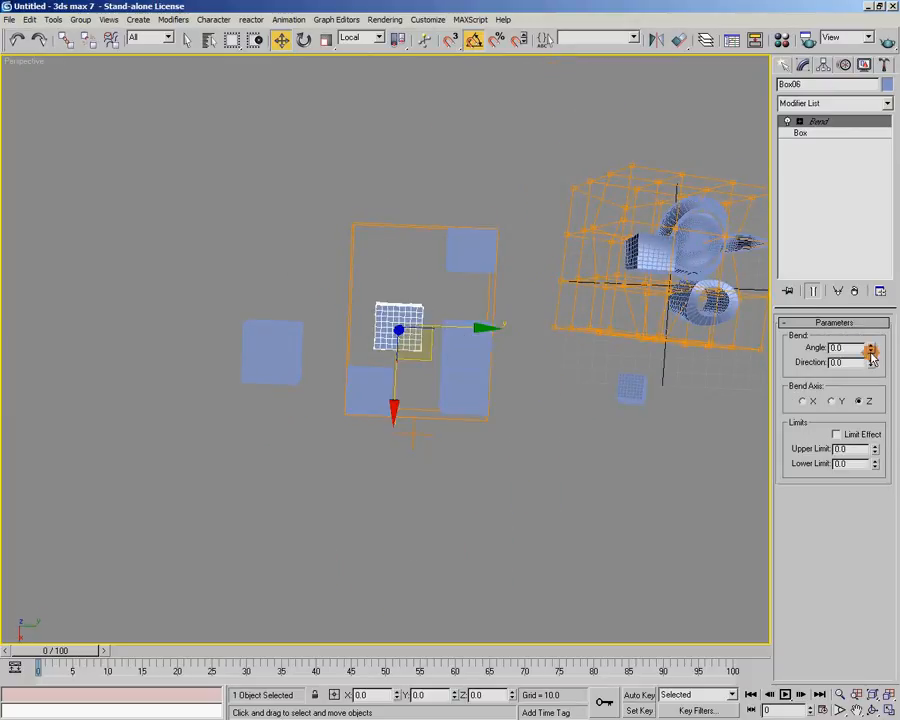
middle_click_drag(595, 444, 564, 325, "alt")
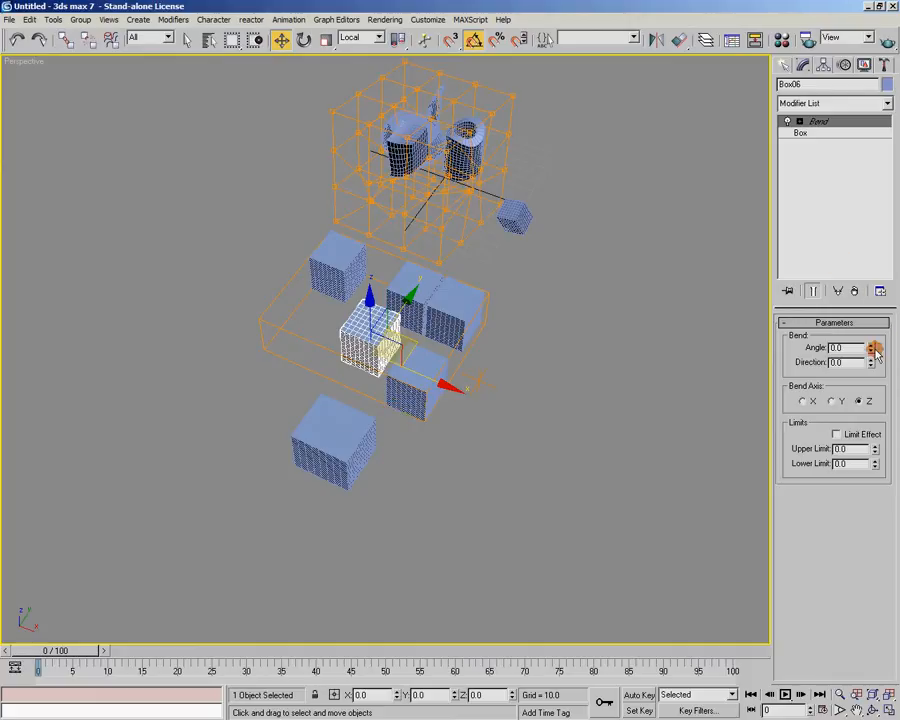
left_click_drag(871, 349, 890, 185)
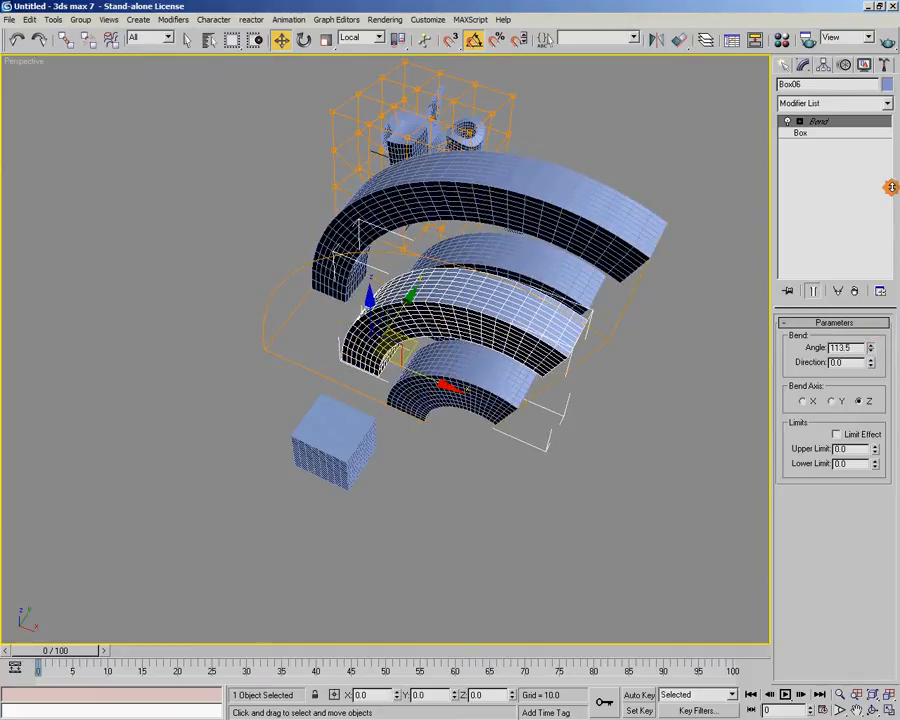
middle_click_drag(625, 296, 234, 440, "alt")
Rotate the new box -90 degrees about its vertical Z axis, using angle snap.
left_click(356, 416)
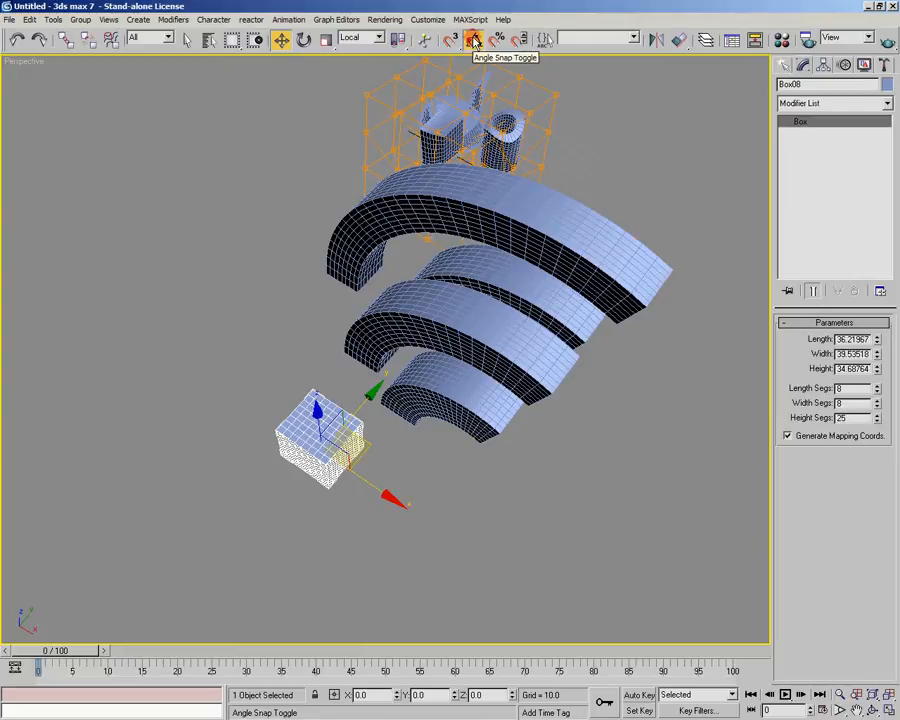
left_click(474, 40)
key("e")
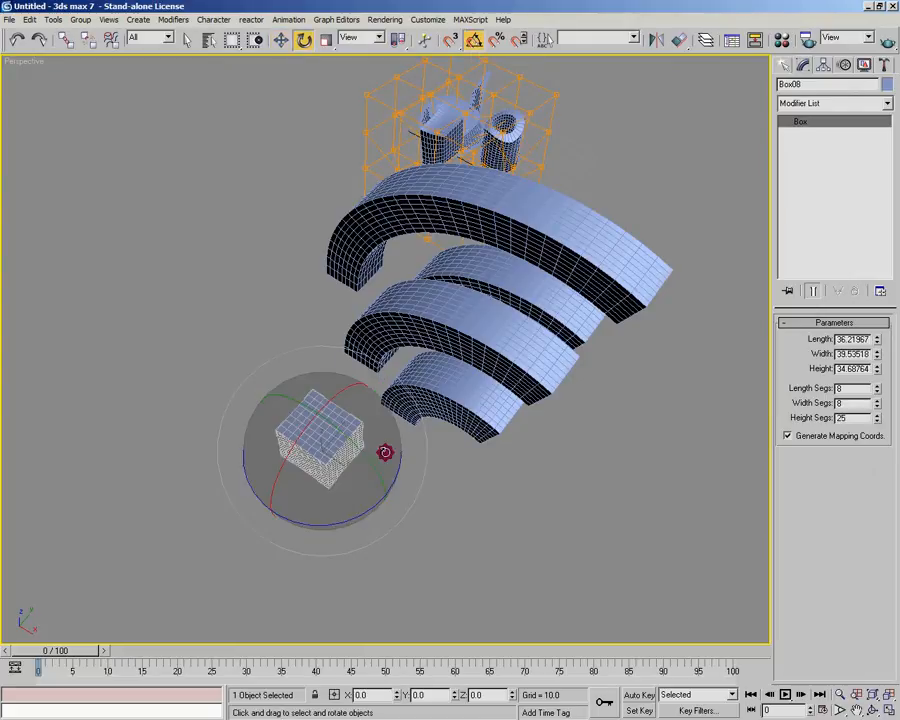
left_click_drag(377, 504, 516, 487)
middle_click_drag(370, 534, 462, 440)
left_click_drag(462, 440, 60, 393)
middle_click_drag(586, 476, 281, 213)
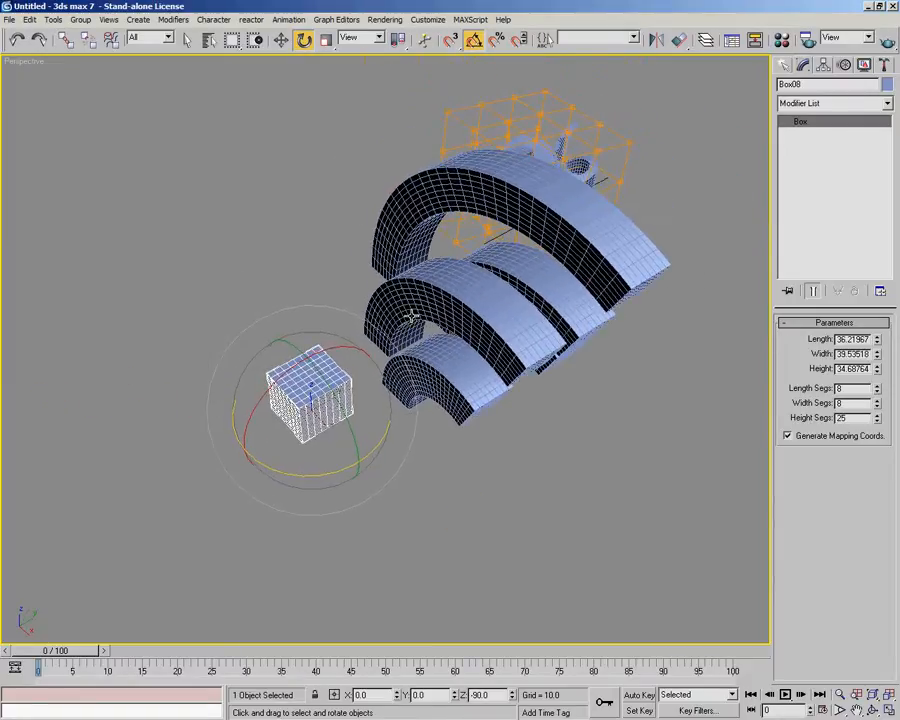
Rename the outermost arch's Bend modifier as Bend_Special.
left_click(281, 40)
left_click(470, 250)
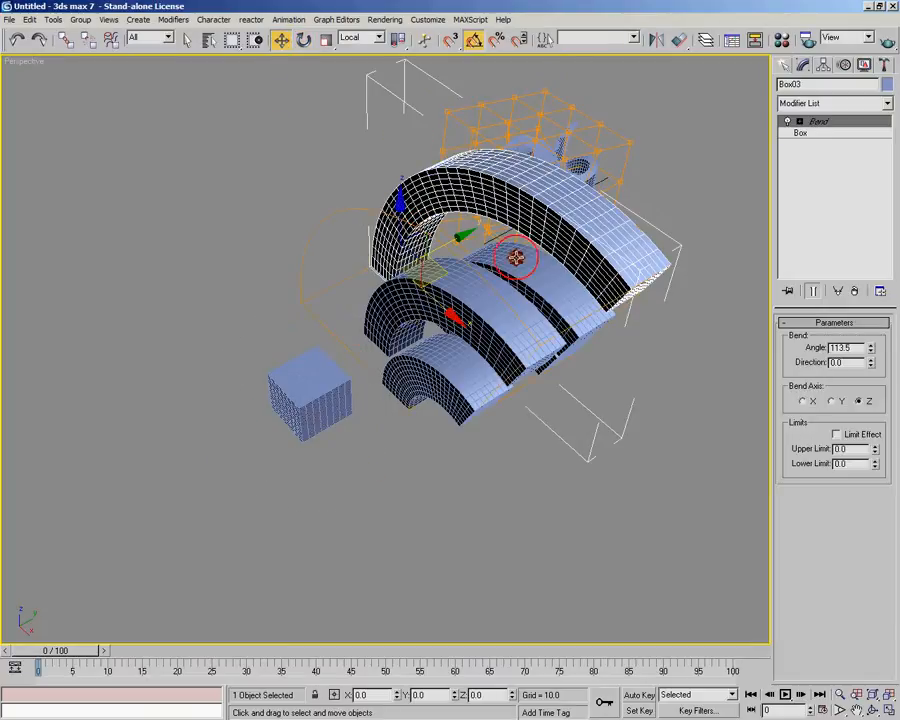
middle_click_drag(470, 250, 515, 280, "alt")
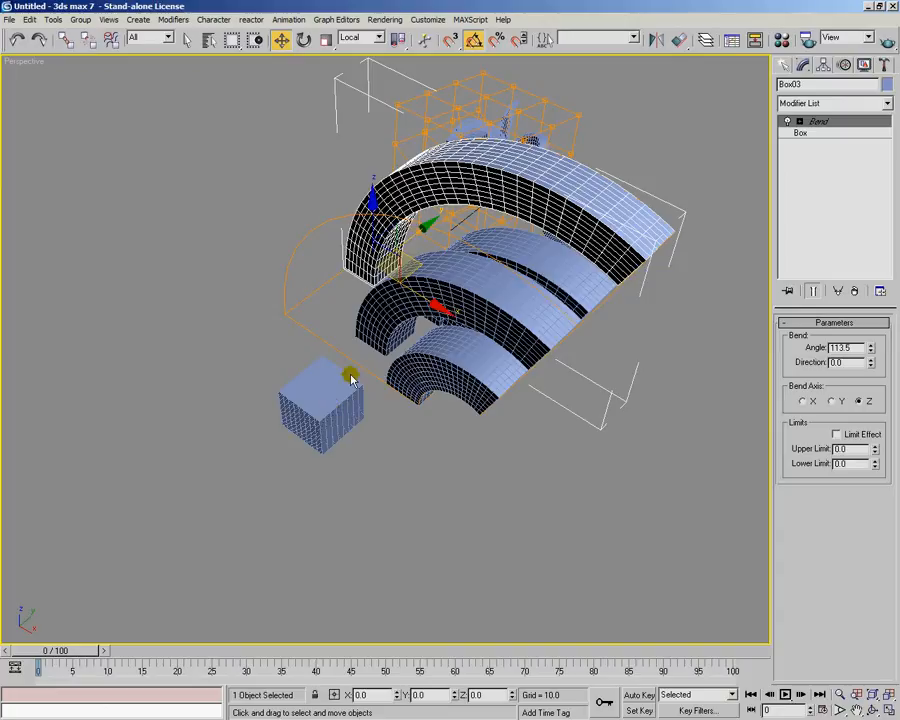
left_click(829, 131)
right_click(822, 124)
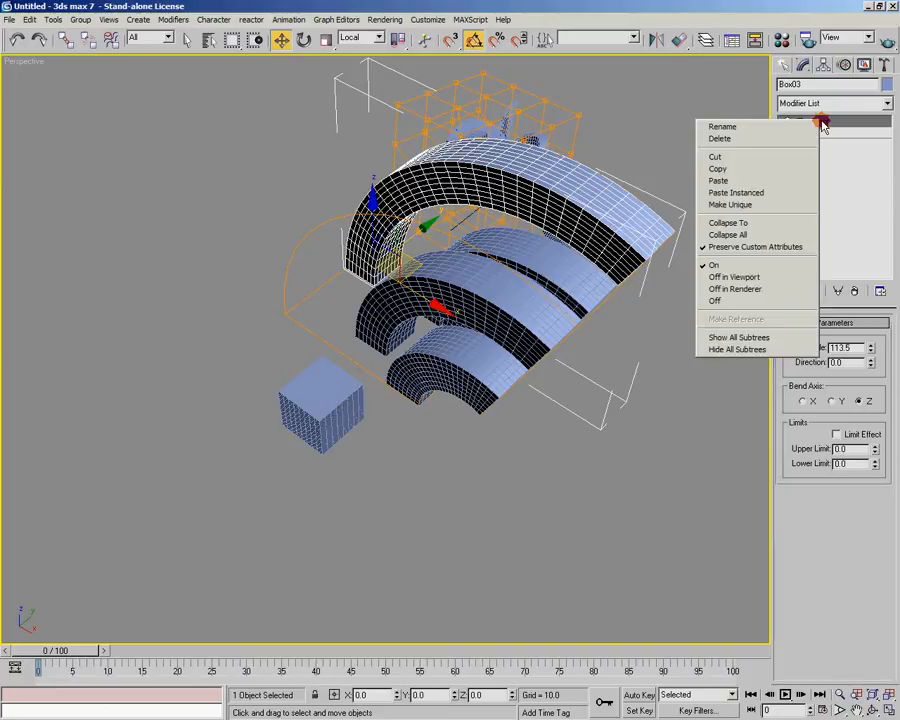
left_click(729, 127)
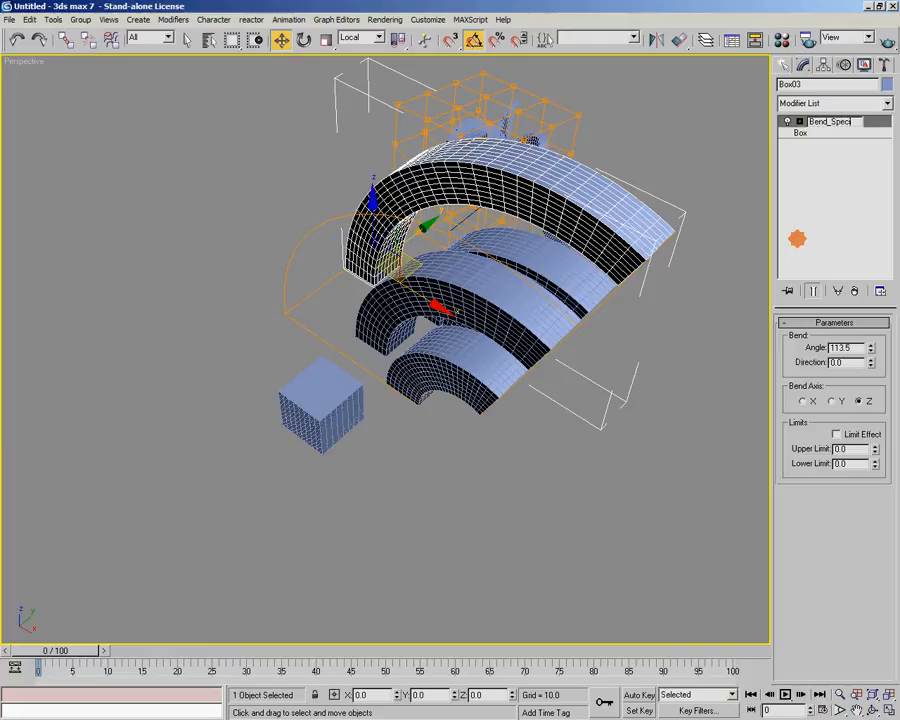
type("l")
key("Return")
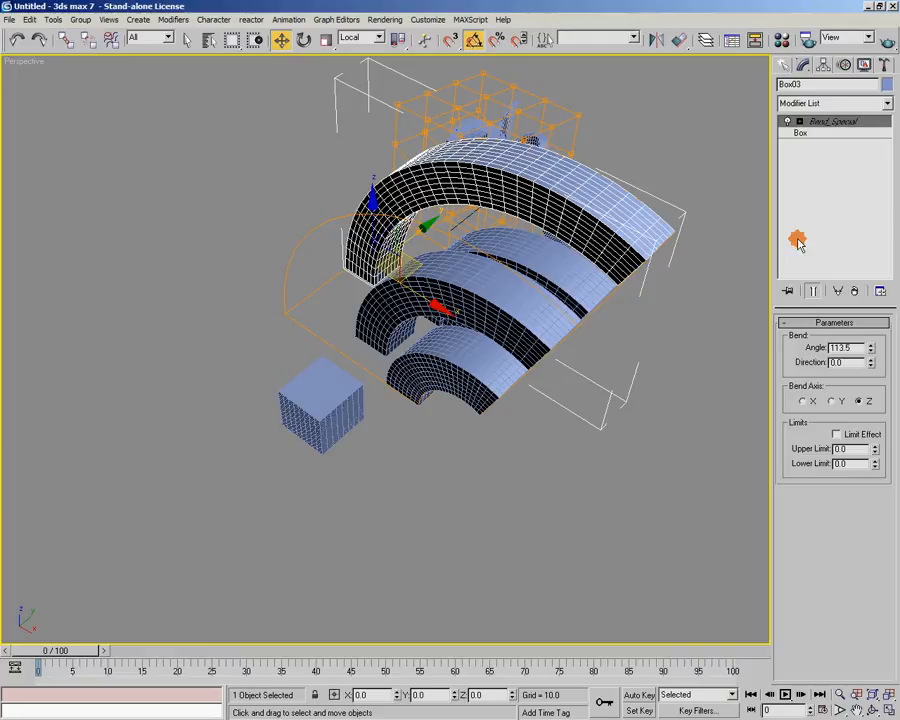
Copy Bend_Special from the outermost arch and paste it as an instance onto the new box.
right_click(830, 125)
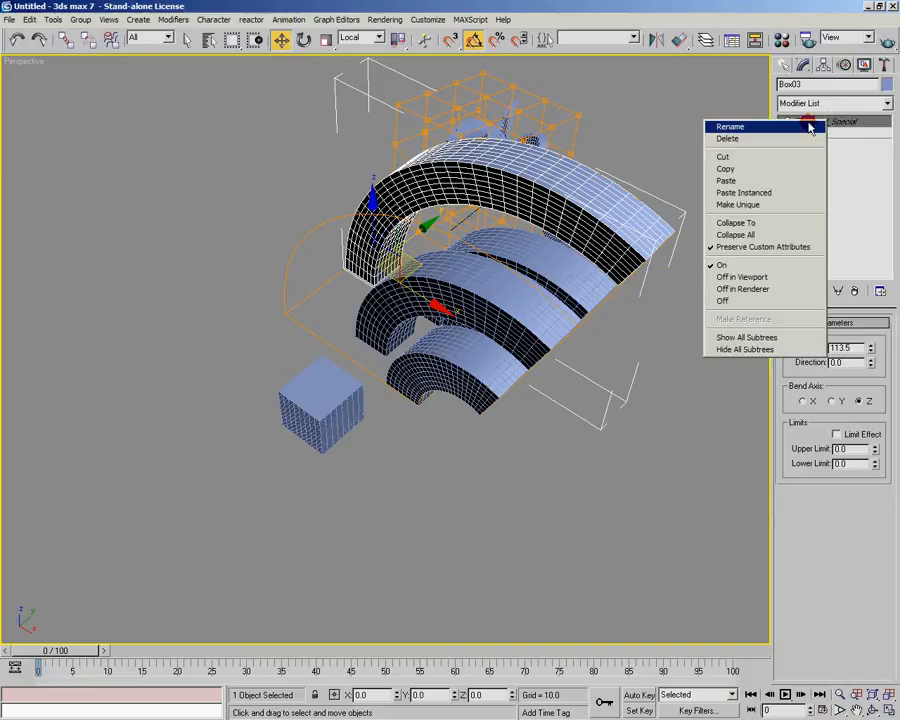
left_click(752, 169)
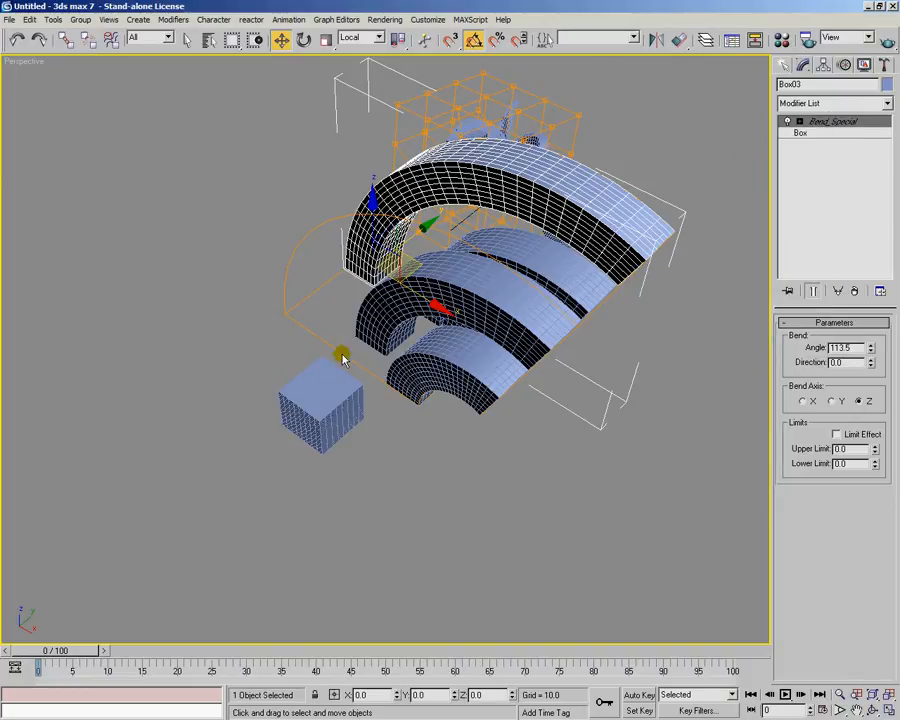
left_click(315, 402)
right_click(829, 125)
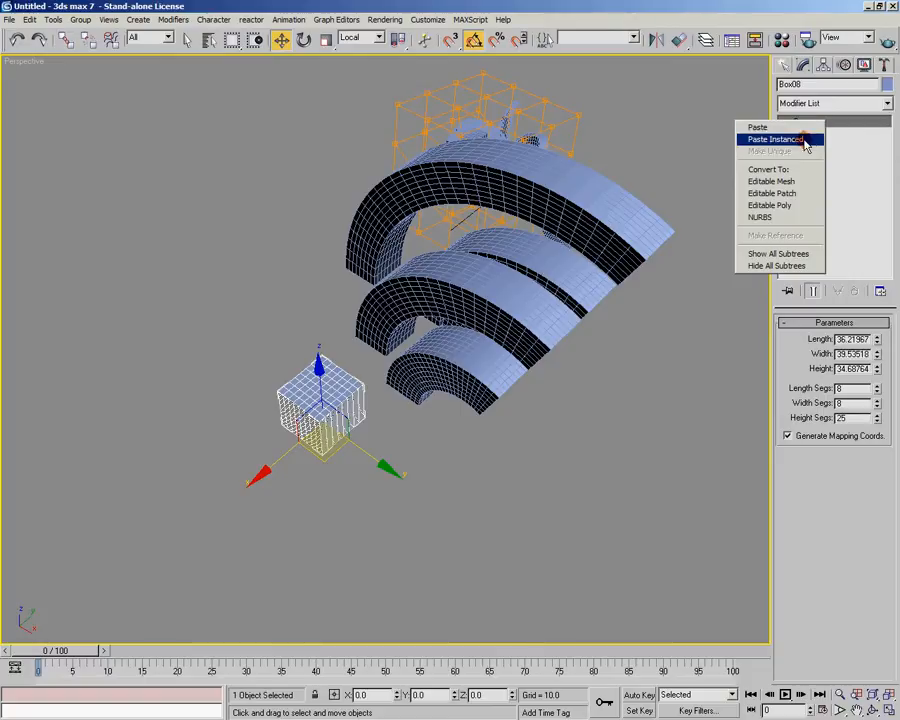
left_click(804, 140)
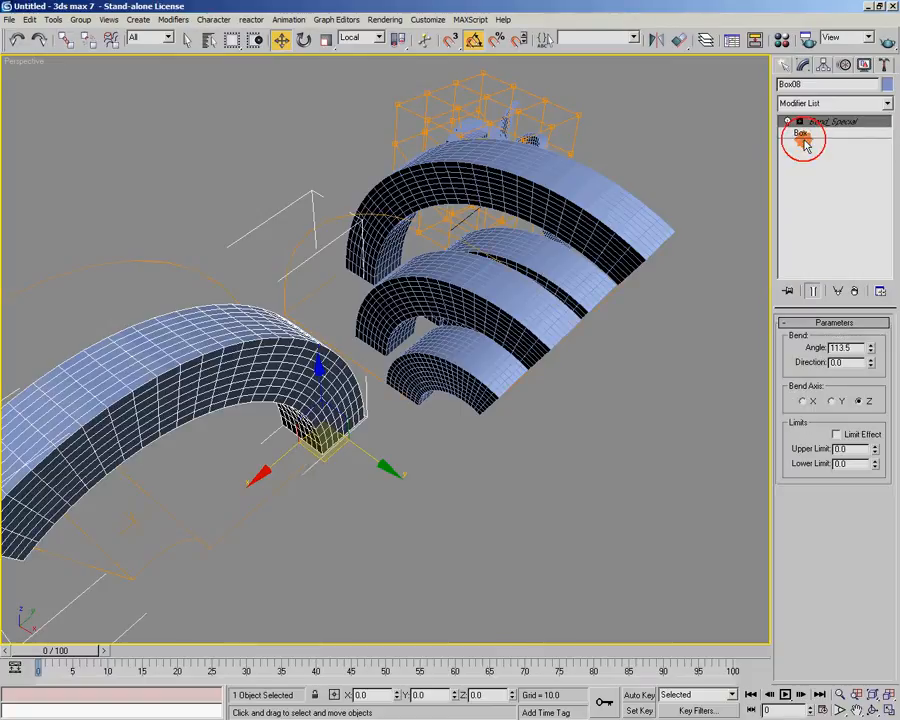
Reset Bend_Special's angle to 0 and compare the new box's gizmo with the five boxes' shared gizmo.
middle_click_drag(597, 316, 526, 416, "alt")
left_click_drag(868, 360, 868, 360)
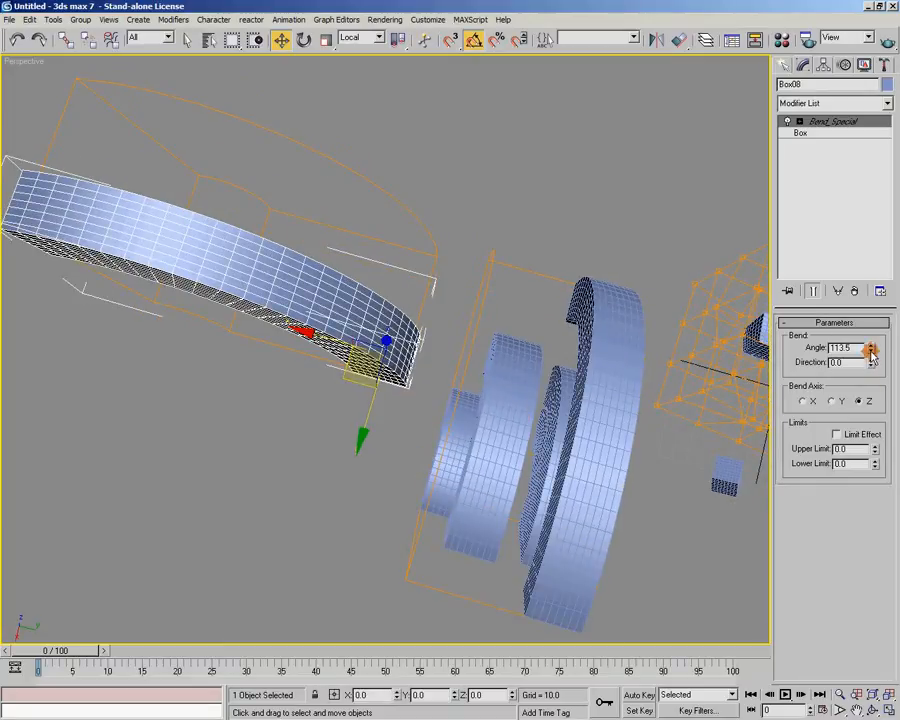
right_click(870, 350)
middle_click_drag(464, 394, 483, 413, "alt")
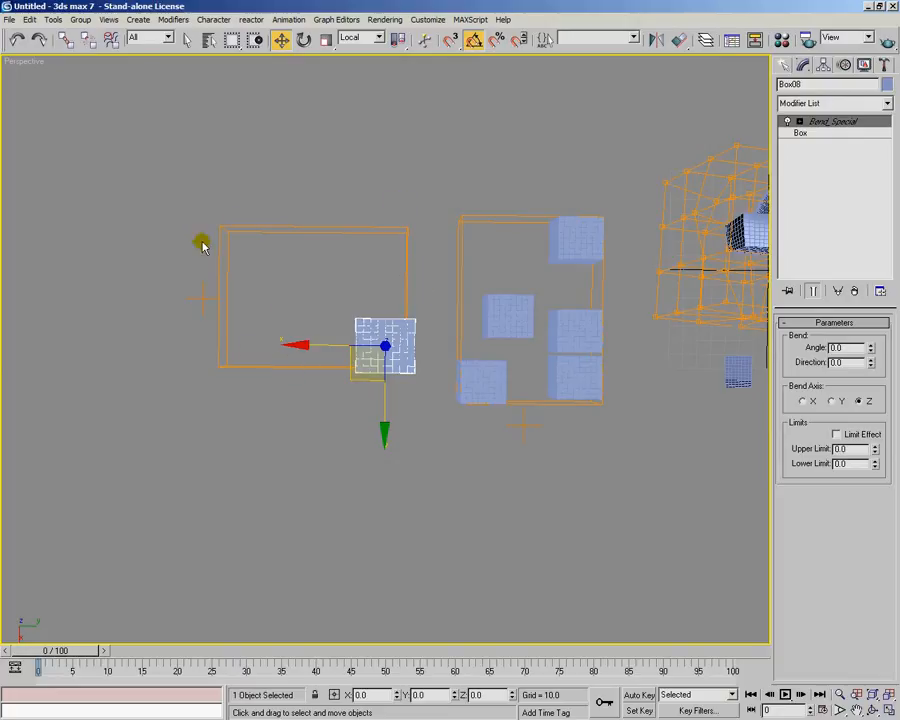
middle_click_drag(398, 394, 364, 440, "alt")
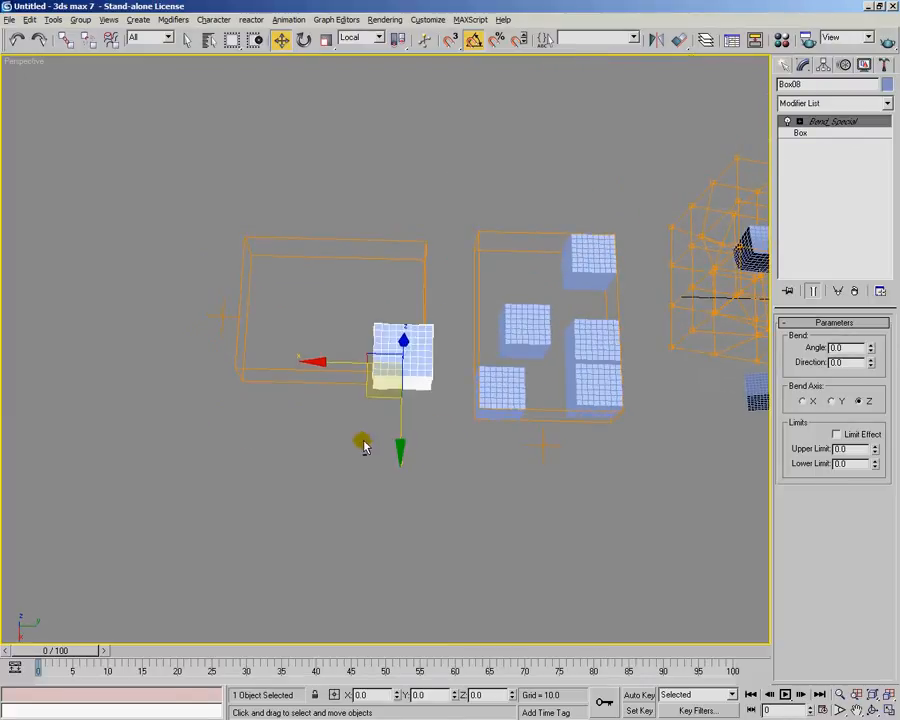
middle_click_drag(427, 394, 425, 384, "alt")
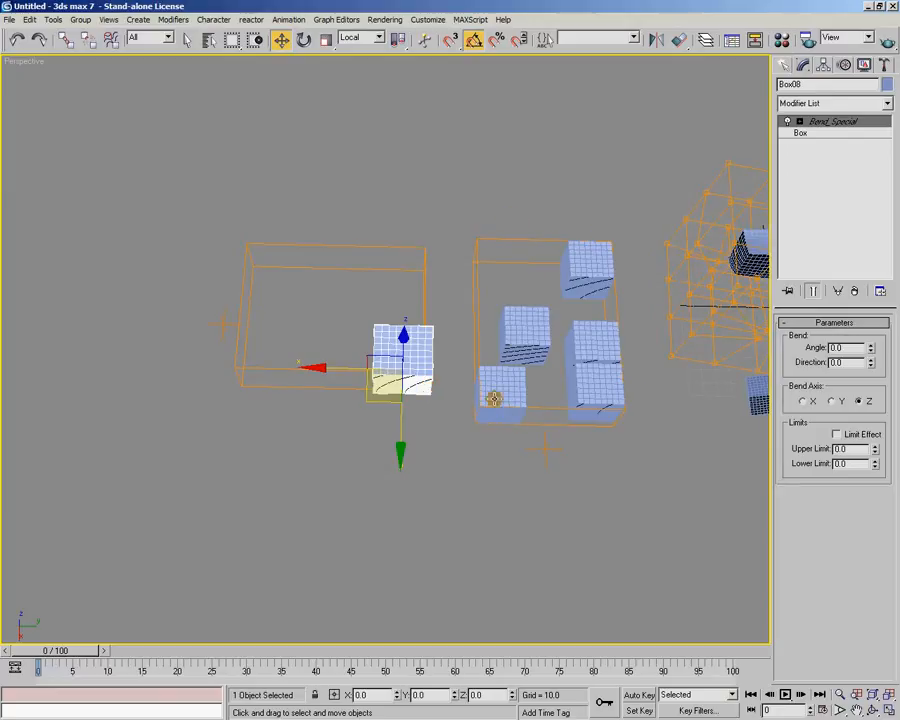
middle_click_drag(402, 338, 428, 362, "alt")
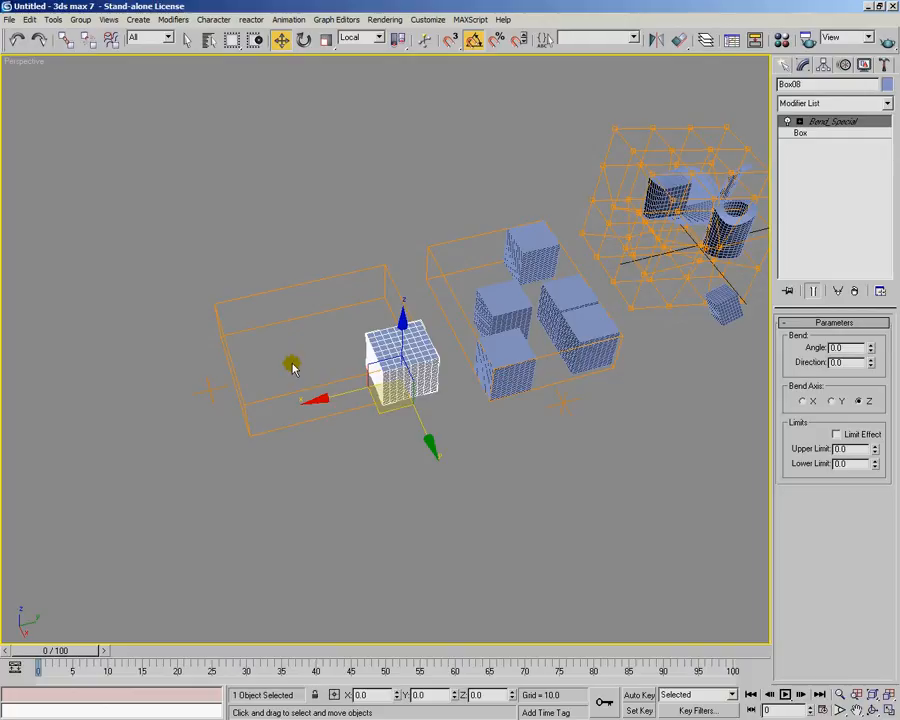
middle_click_drag(292, 367, 362, 394, "alt")
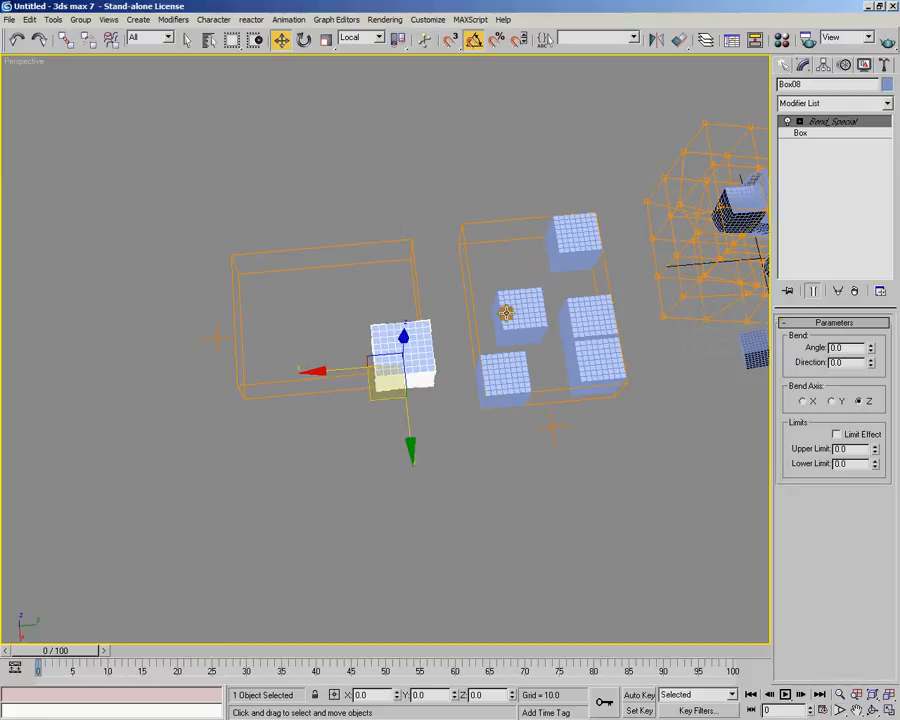
Set Bend_Special's angle to 82 and move its gizmo relative to the new box.
left_click_drag(872, 348, 836, 242)
middle_click_drag(546, 359, 582, 315, "alt")
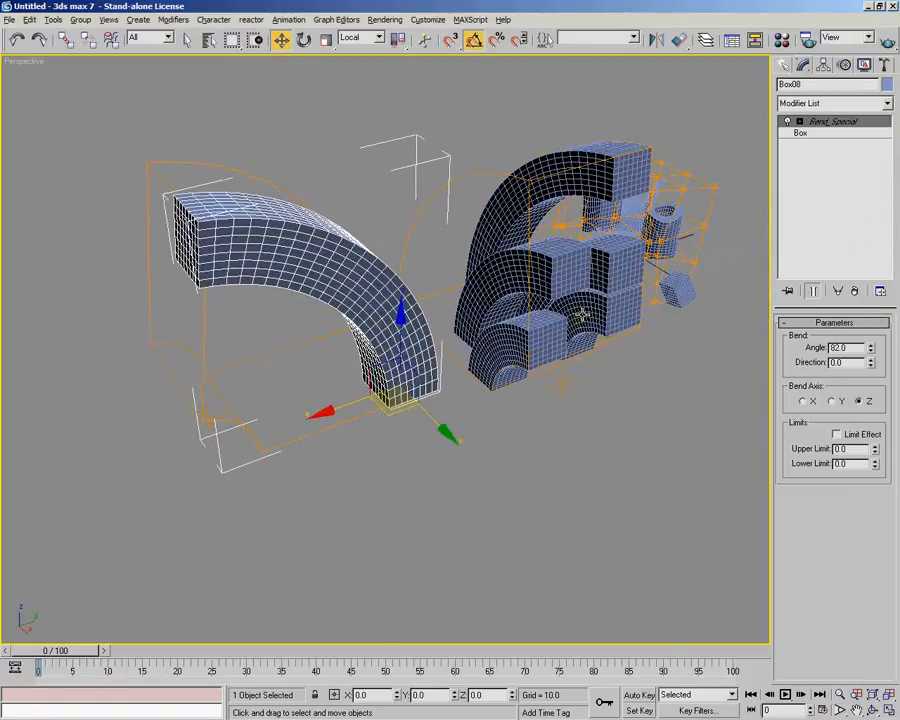
left_click(799, 121)
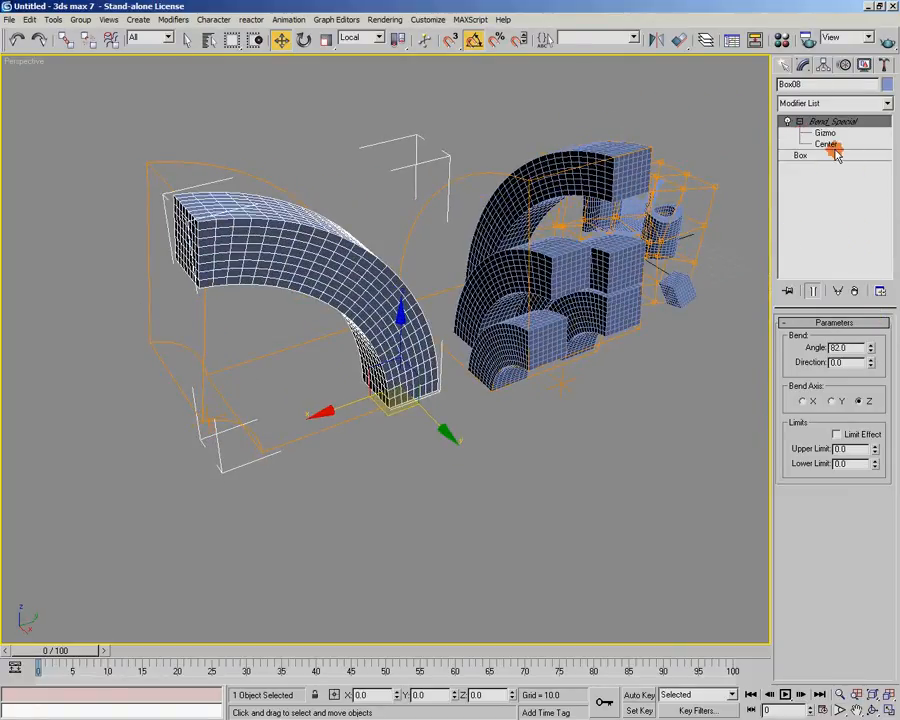
left_click(829, 136)
left_click_drag(466, 394, 416, 404)
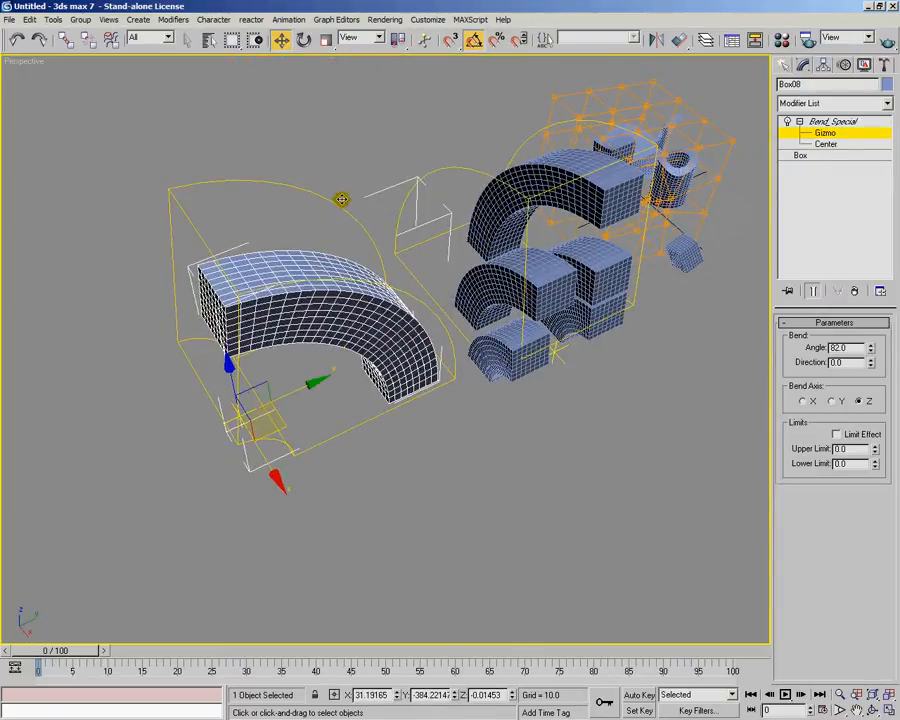
middle_click_drag(365, 291, 372, 322, "alt")
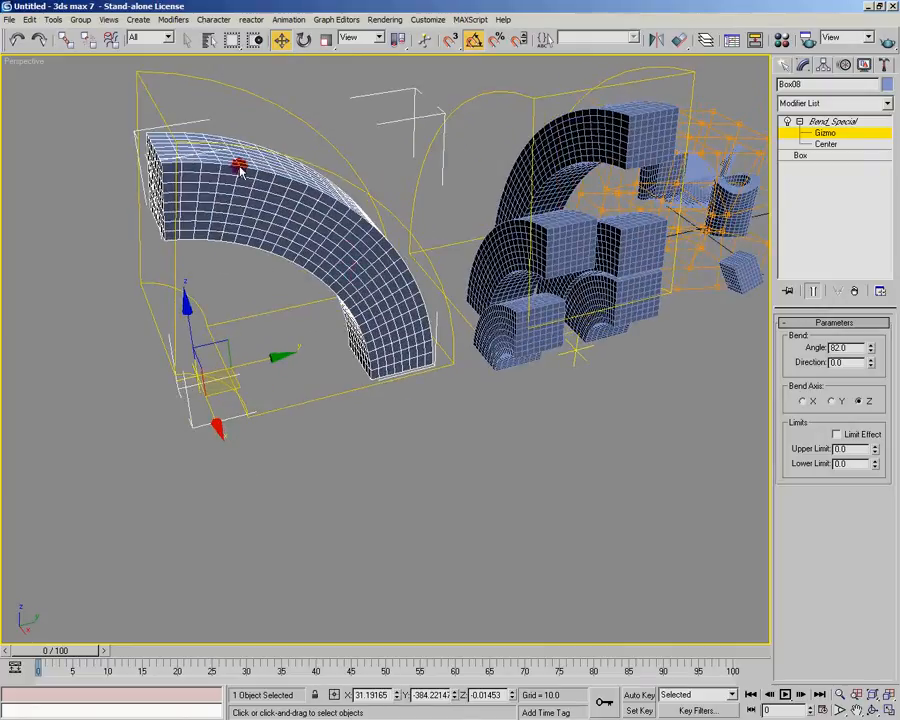
Shift Bend_Special's gizmo slightly further from the new box and leave gizmo editing.
mouse_move(238, 389)
left_mouse_down()
mouse_move(263, 402)
mouse_move(241, 400)
left_mouse_up()
mouse_move(313, 364)
middle_mouse_down("alt")
mouse_move(325, 371)
mouse_move(311, 367)
mouse_move(327, 363)
middle_mouse_up("alt")
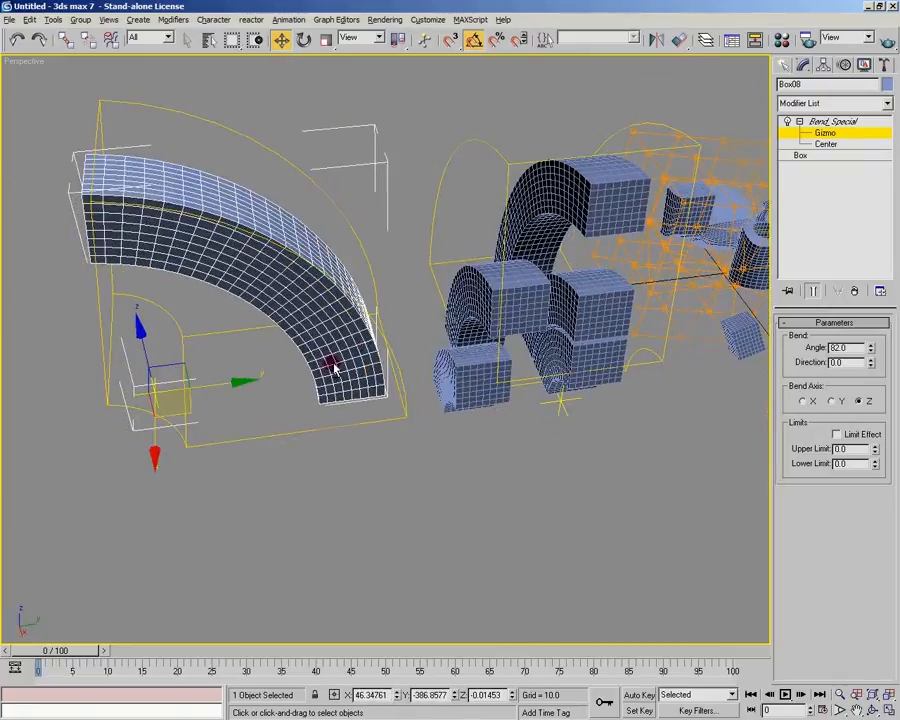
left_click(820, 134)
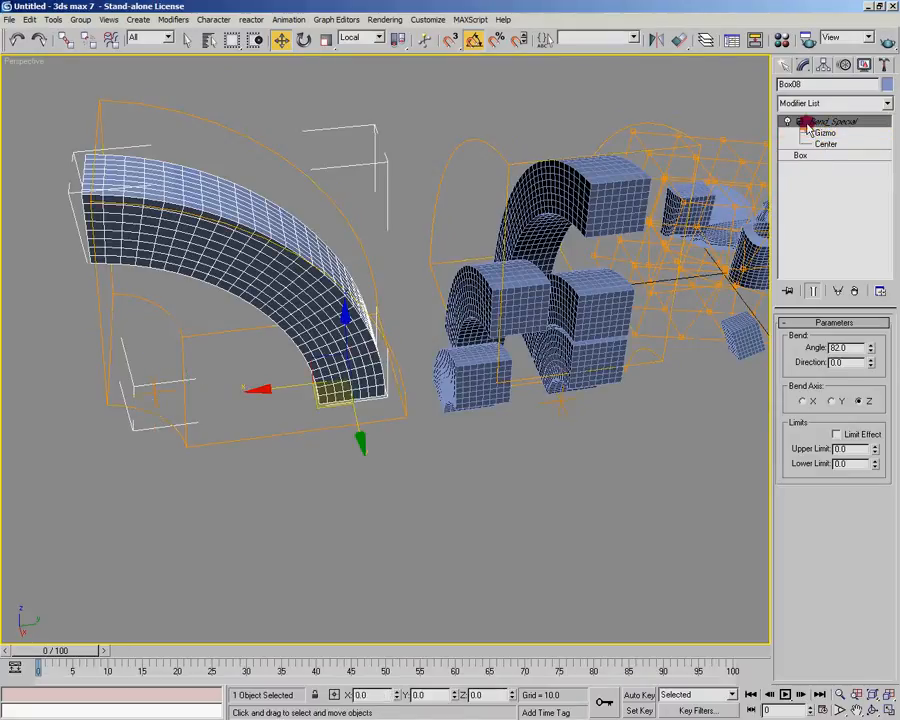
left_click(799, 121)
Delete all the bent boxes, the primitives and the FFD space warp from the scene.
middle_click_drag(595, 267, 545, 223, "alt")
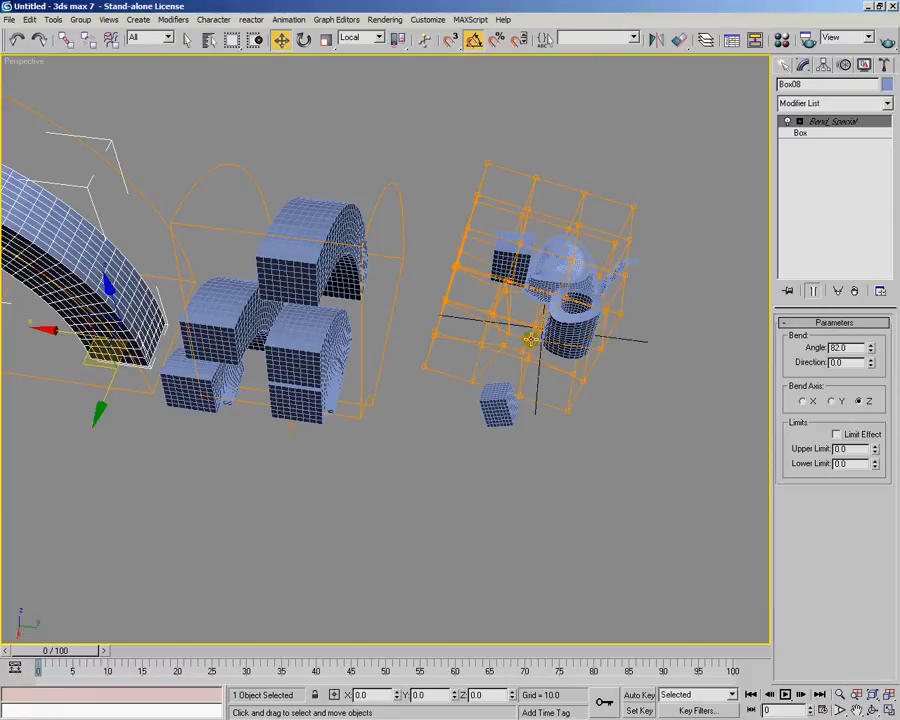
middle_click_drag(530, 321, 540, 346, "alt")
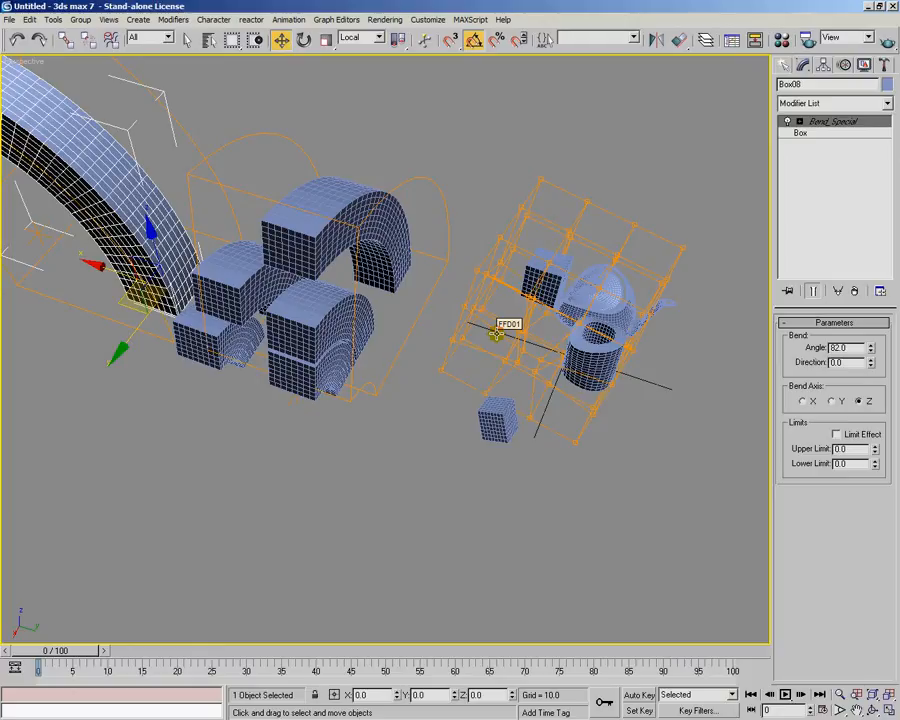
middle_click_drag(496, 334, 518, 362, "alt")
middle_click_drag(597, 253, 593, 313)
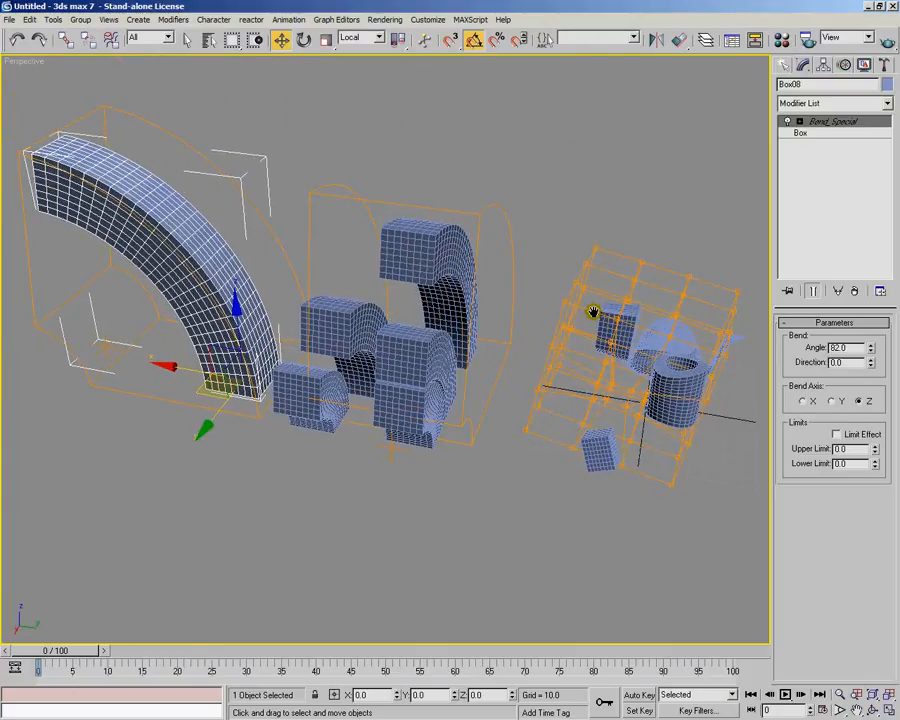
middle_click_drag(504, 285, 523, 276, "alt")
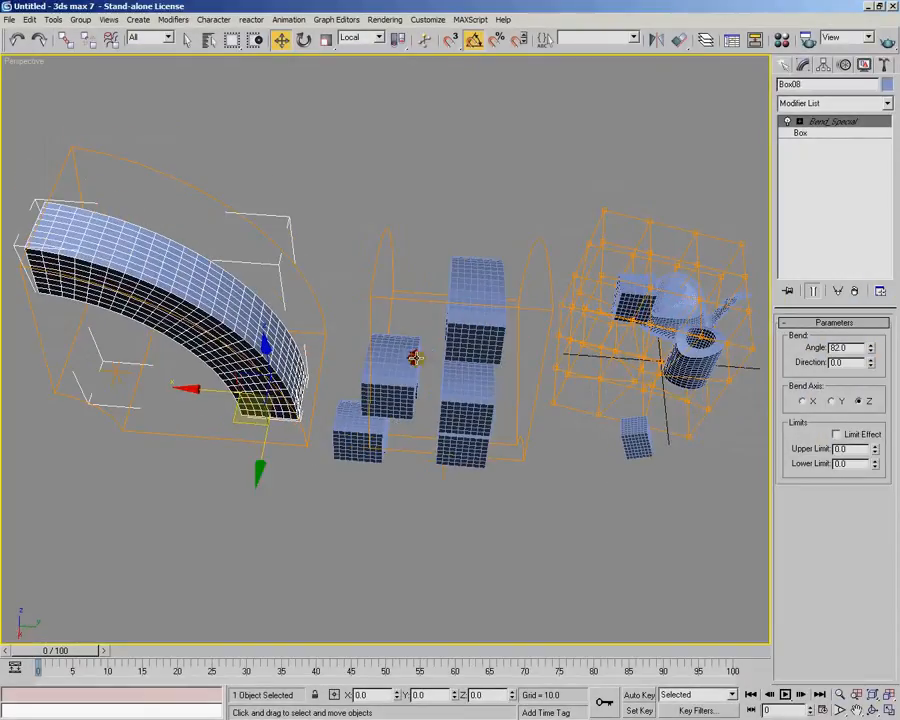
middle_click_drag(408, 371, 392, 440, "alt")
left_click_drag(60, 110, 693, 505)
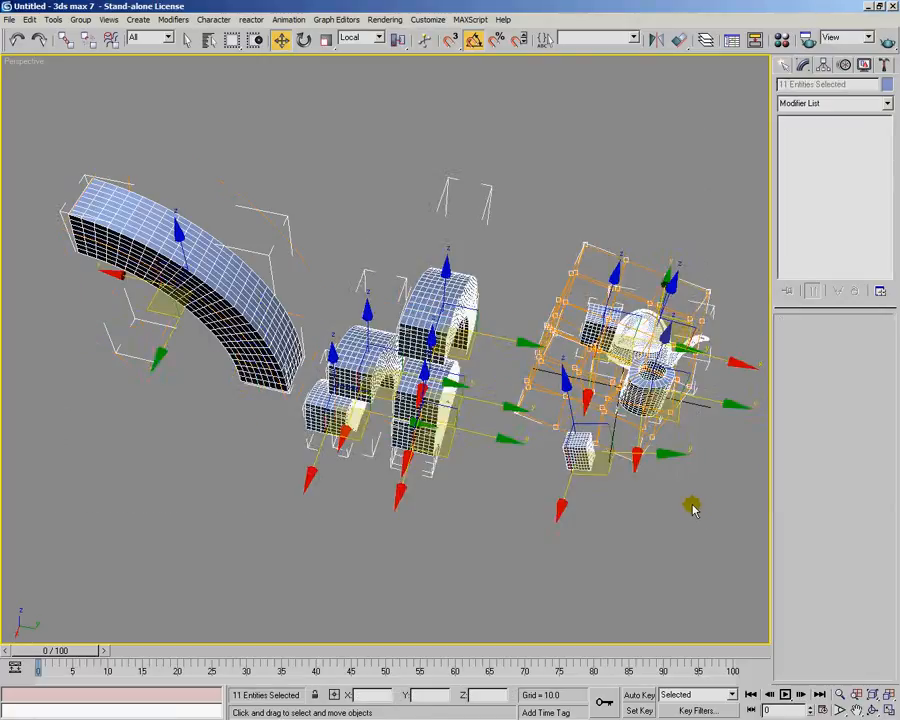
key("Delete")
Create a box about 26.5 long, 32.1 wide and 24.7 high behind the grid's centre.
middle_click_drag(610, 456, 503, 210)
left_click(786, 65)
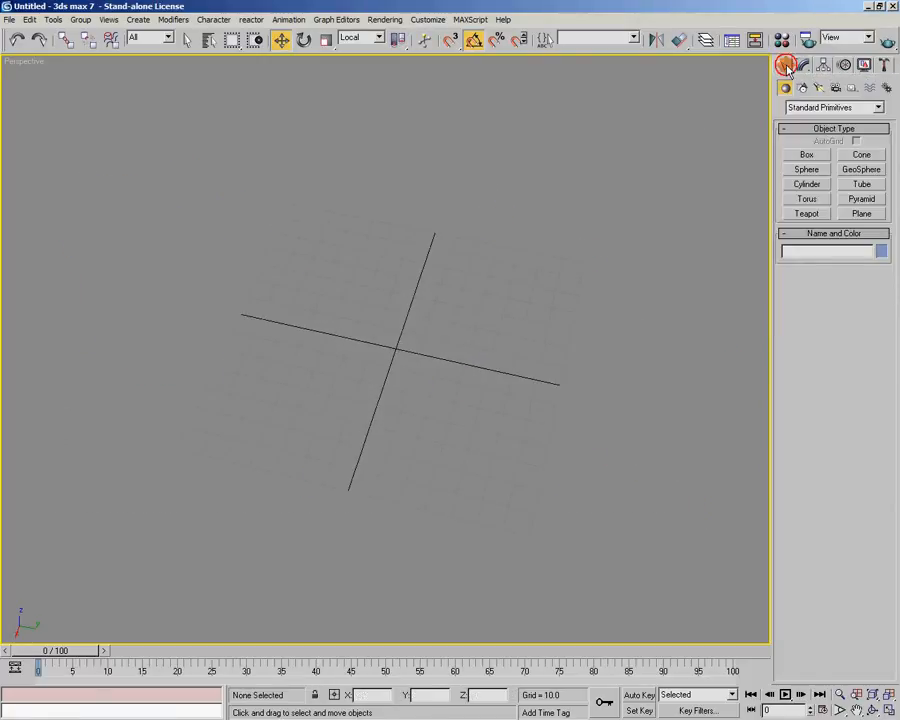
left_click(807, 155)
left_click_drag(333, 243, 371, 309)
left_click(514, 294)
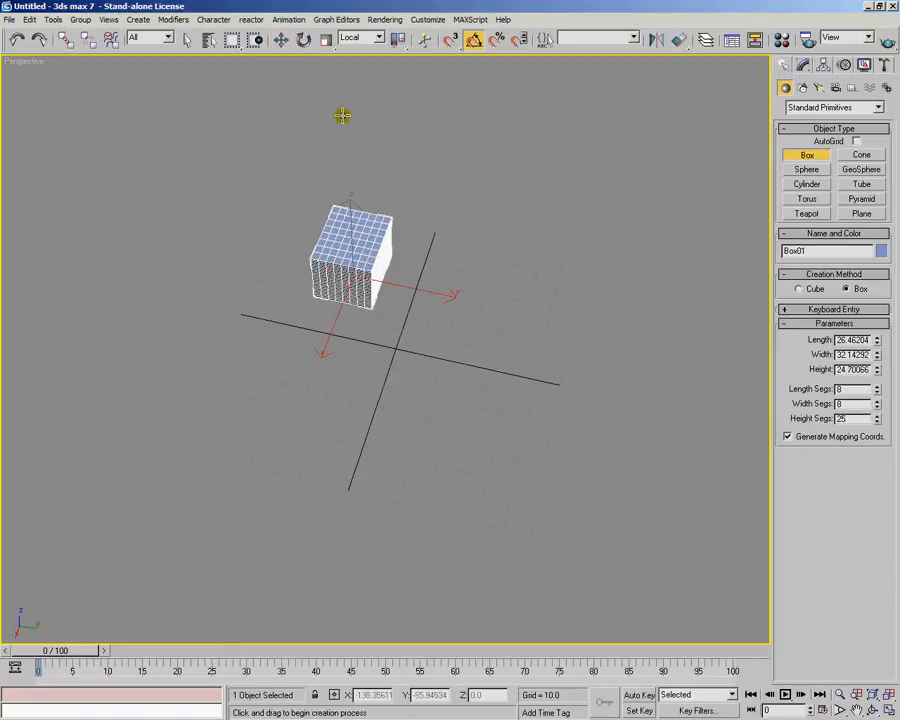
Copy the box twice, placing one copy beside it and the other in front of it.
left_click(281, 39)
mouse_move(402, 224)
left_mouse_down("shift")
mouse_move(490, 376)
mouse_move(542, 366)
left_mouse_up("shift")
left_click(407, 422)
left_click_drag(501, 320, 288, 430, "shift")
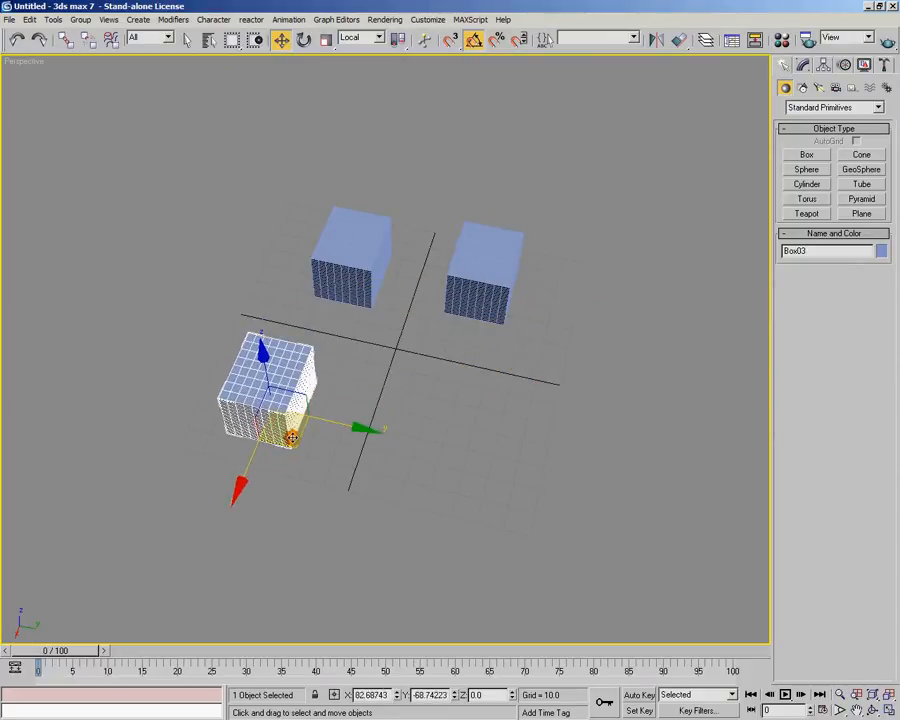
left_click(401, 421)
Create two teapots, one in front of the paired boxes and one at their far side.
left_click(809, 218)
left_click_drag(544, 398, 567, 382)
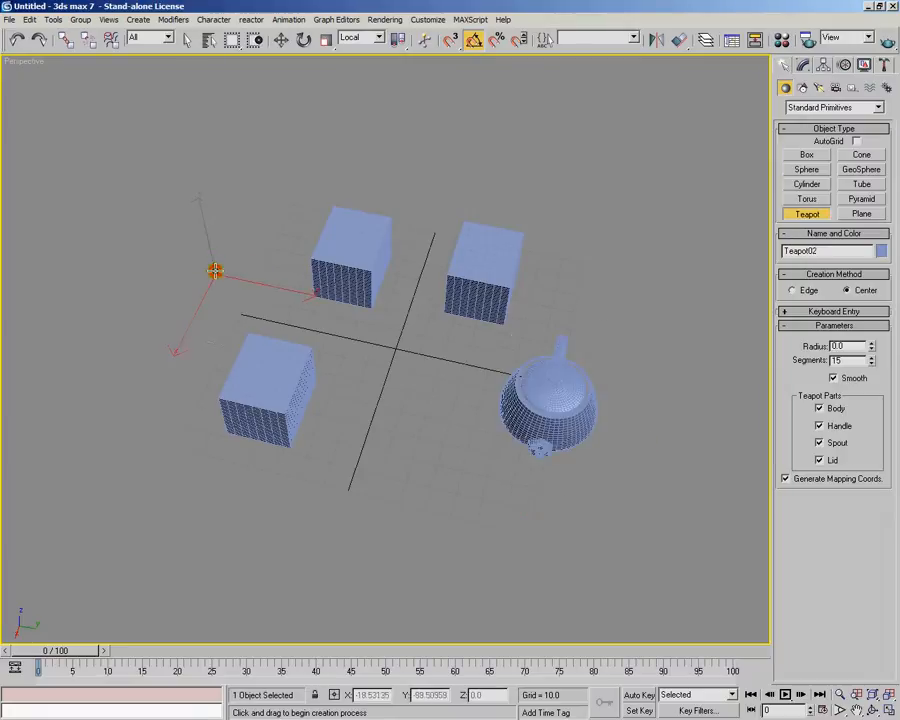
left_click_drag(215, 269, 217, 183)
left_click(281, 39)
middle_click_drag(401, 223, 530, 335, "alt")
Create a Wave space warp behind the boxes with an amplitude of about 8 and a wave length of about 26.7.
left_click(871, 90)
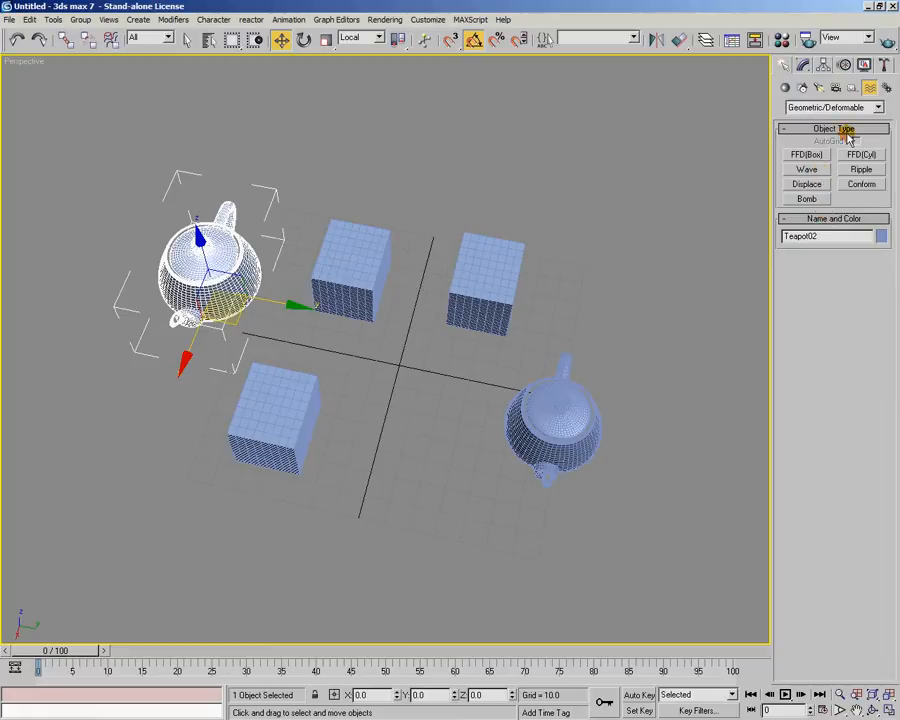
left_click(807, 169)
left_click_drag(535, 165, 613, 262)
left_click(617, 249)
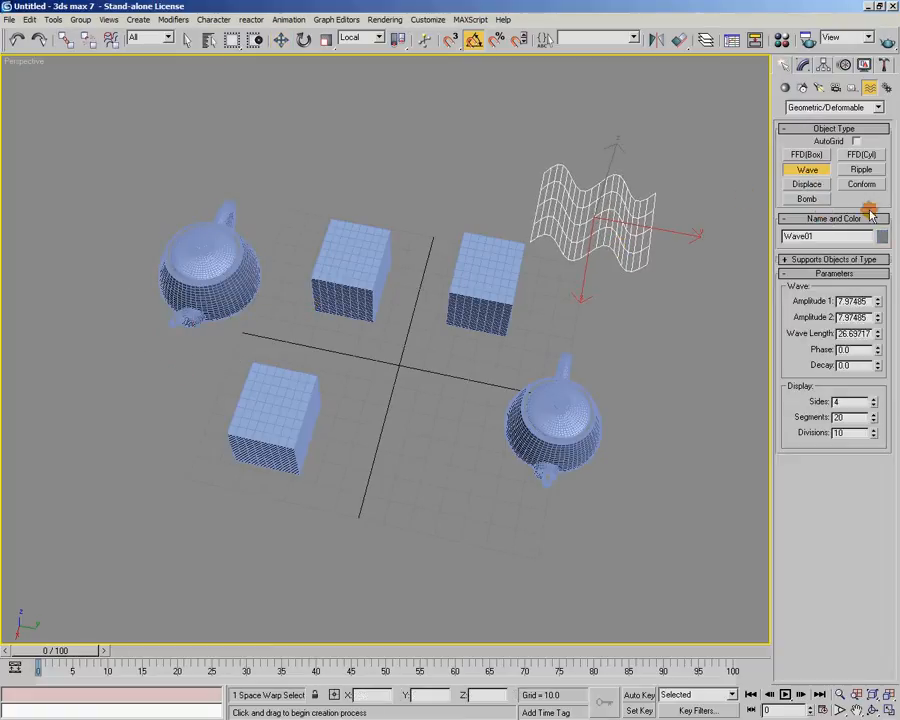
Create a Ripple space warp beside the single box with an amplitude of about 7.5 and a wave length of about 21.8.
left_click(857, 172)
left_click_drag(66, 436, 163, 460)
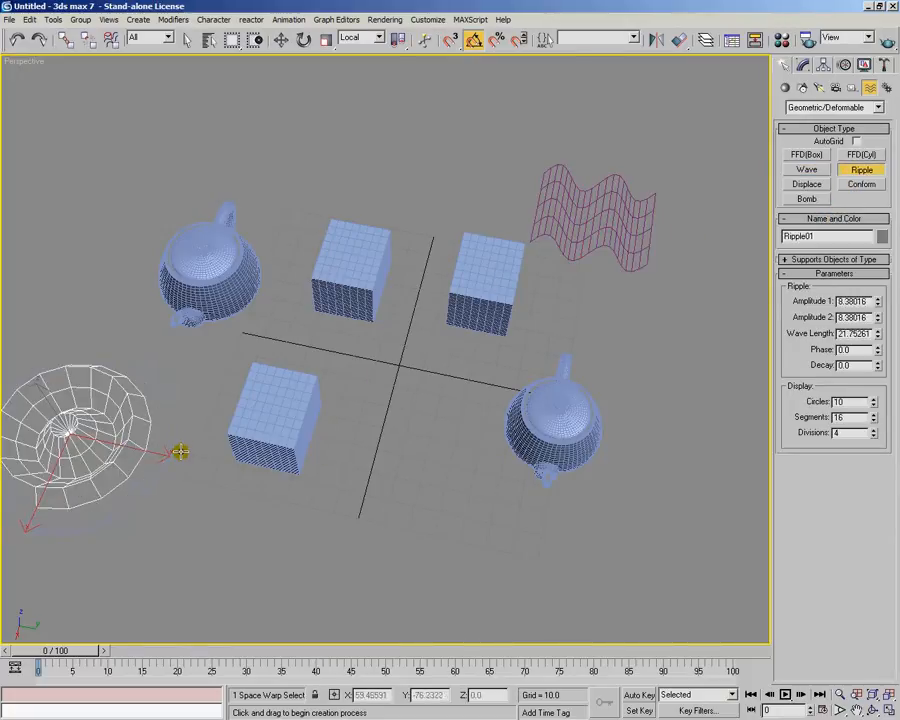
left_click(179, 454)
middle_click_drag(300, 456, 342, 485, "alt")
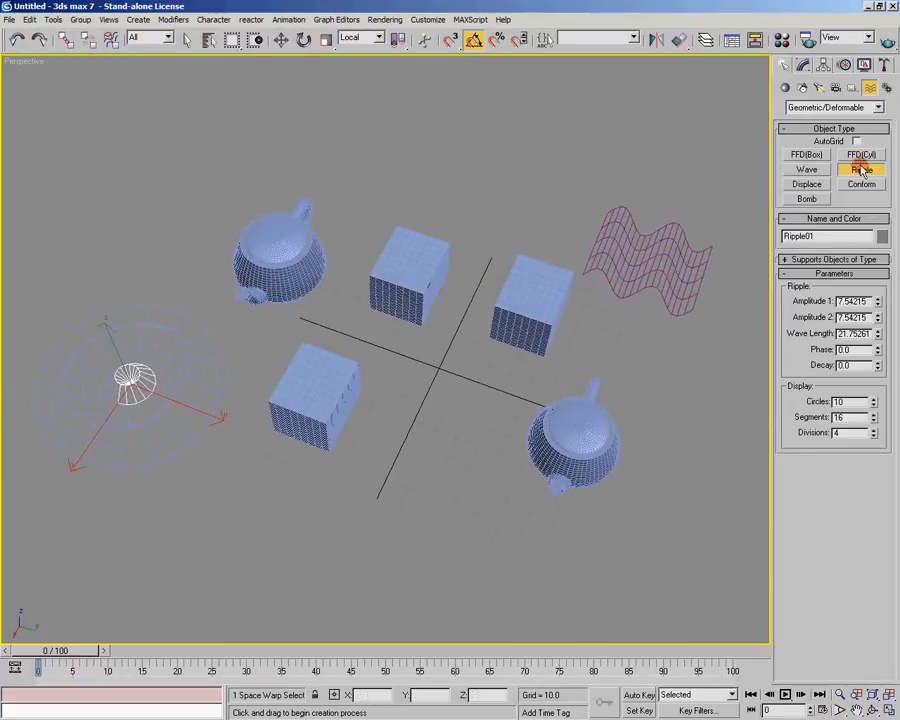
Create a modifier-based Noise space warp behind the boxes, about 27.6 long and 27.8 wide.
left_click(880, 108)
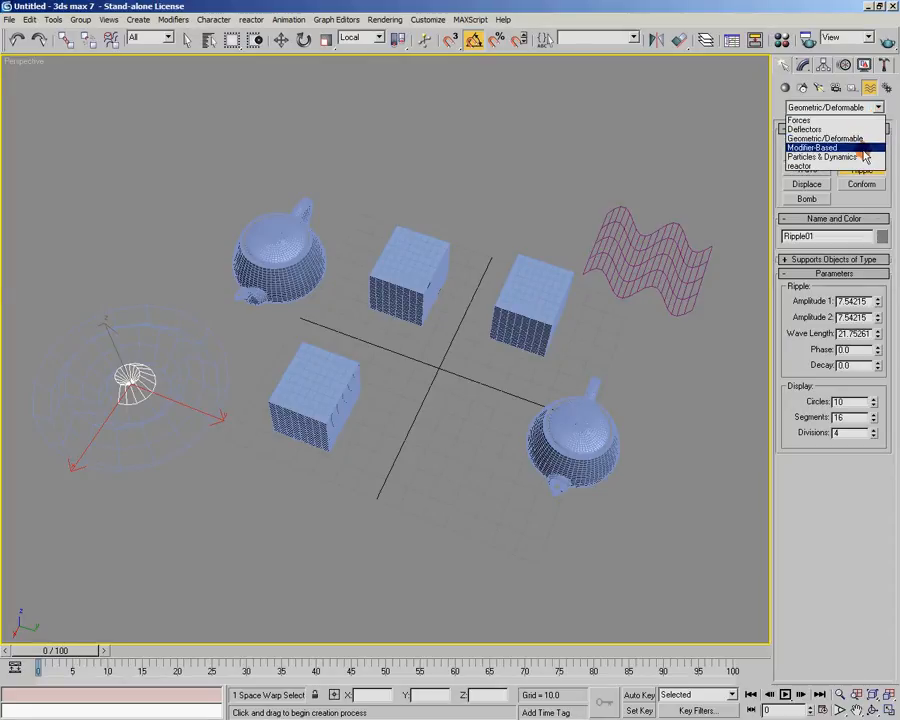
left_click(862, 150)
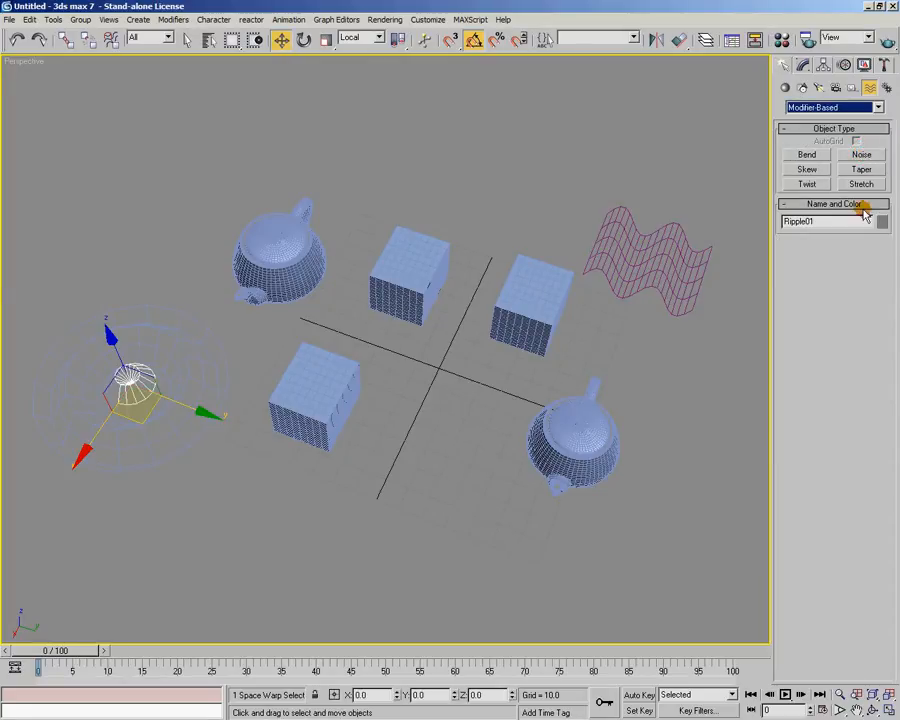
left_click(859, 155)
left_click_drag(420, 186, 447, 214)
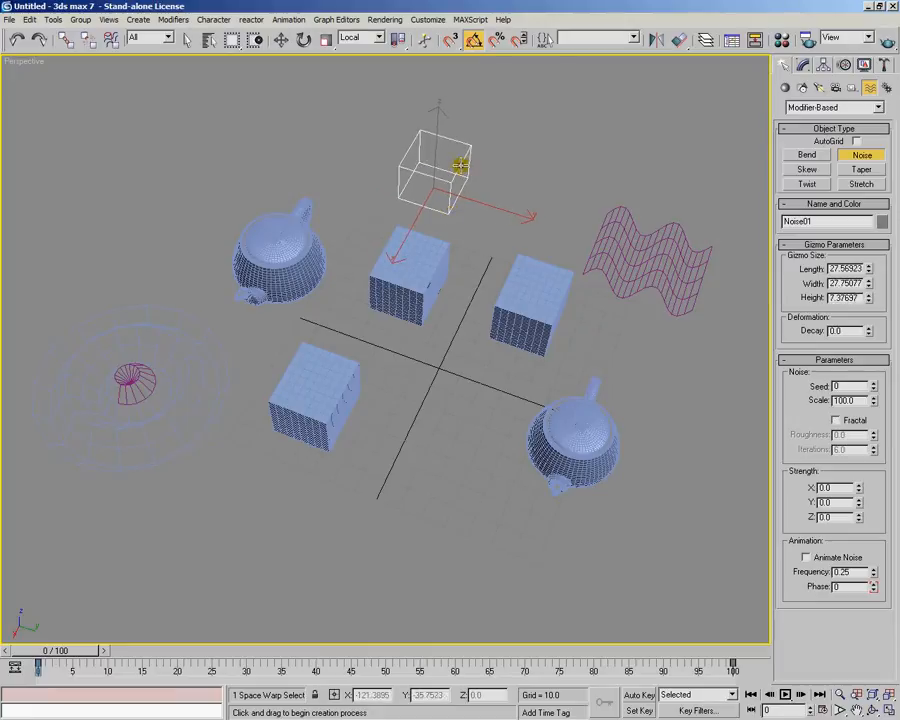
left_click(458, 111)
left_click(281, 39)
middle_click_drag(440, 320, 450, 286, "alt")
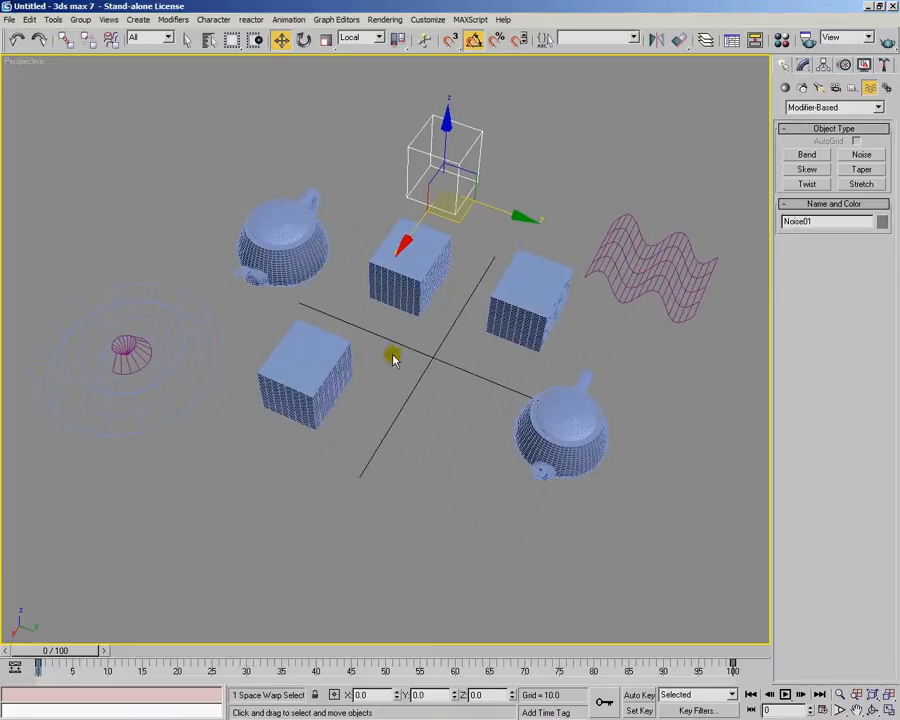
Nudge the Ripple warp, then bind all three boxes and both teapots to it.
left_click(245, 118)
middle_click_drag(215, 297, 188, 322, "alt")
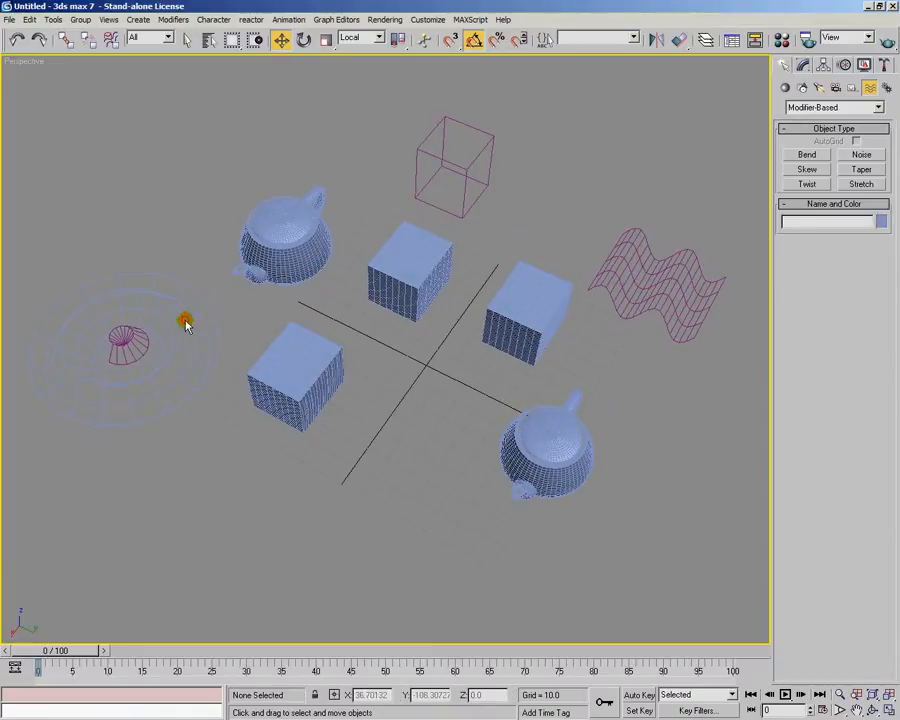
left_click(178, 353)
left_click_drag(135, 383, 127, 373)
left_click_drag(264, 514, 553, 256)
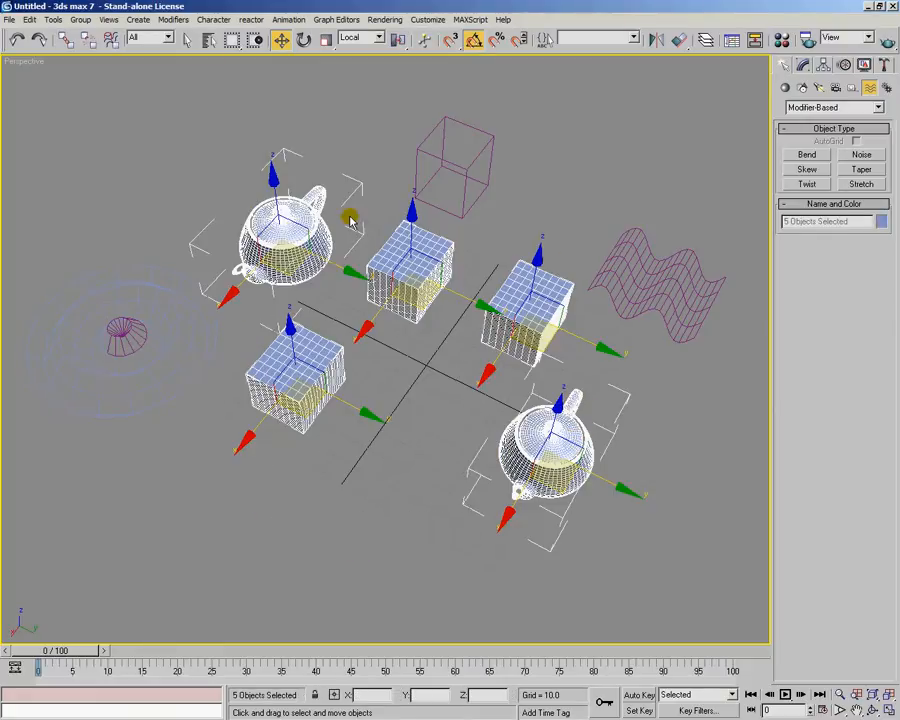
left_click(109, 40)
left_click_drag(420, 267, 168, 347)
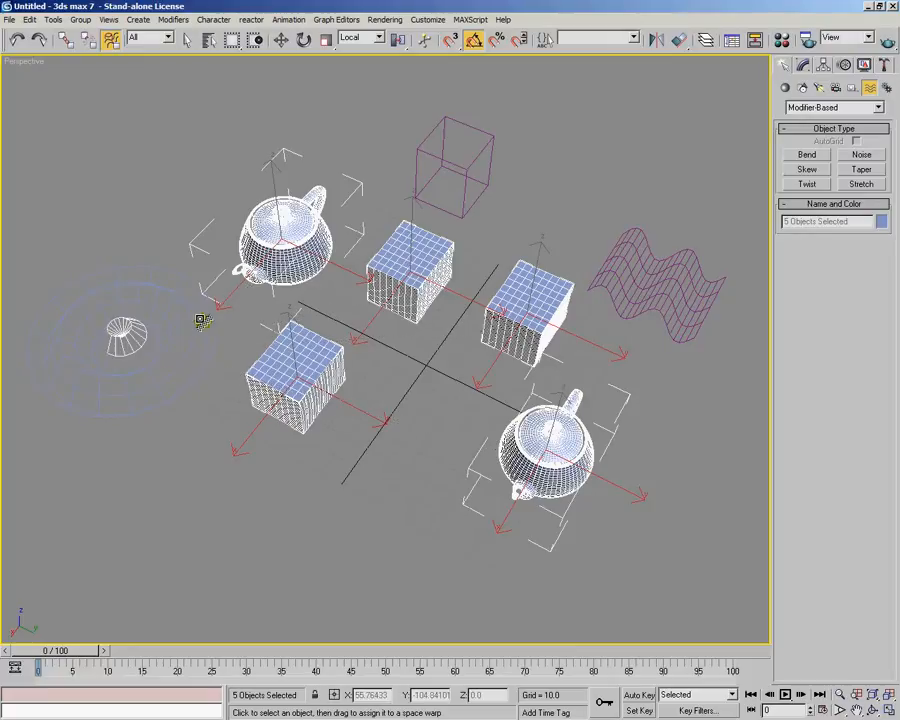
left_click(281, 38)
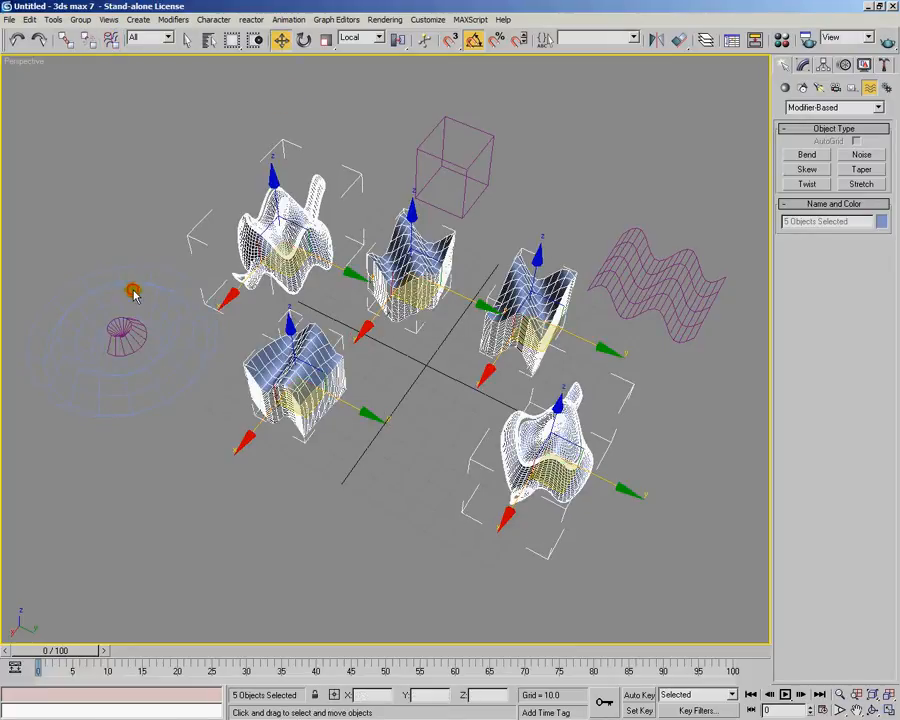
Lower the Ripple warp's Amplitude 2 to about 1.89 and Amplitude 1 to about 4.45.
left_click(133, 290)
left_click(803, 64)
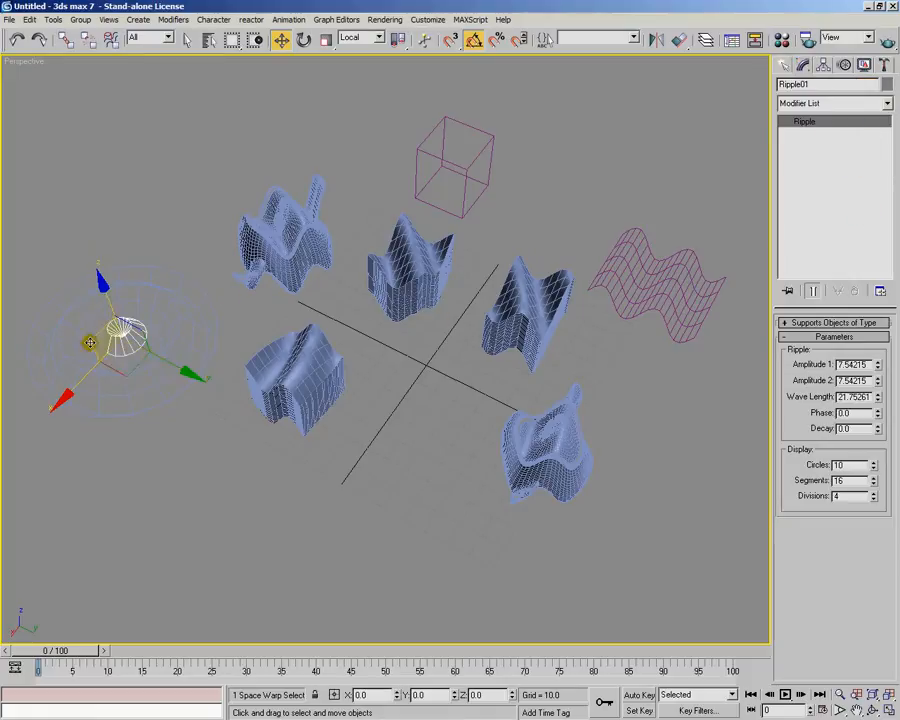
middle_click_drag(242, 367, 237, 354, "alt")
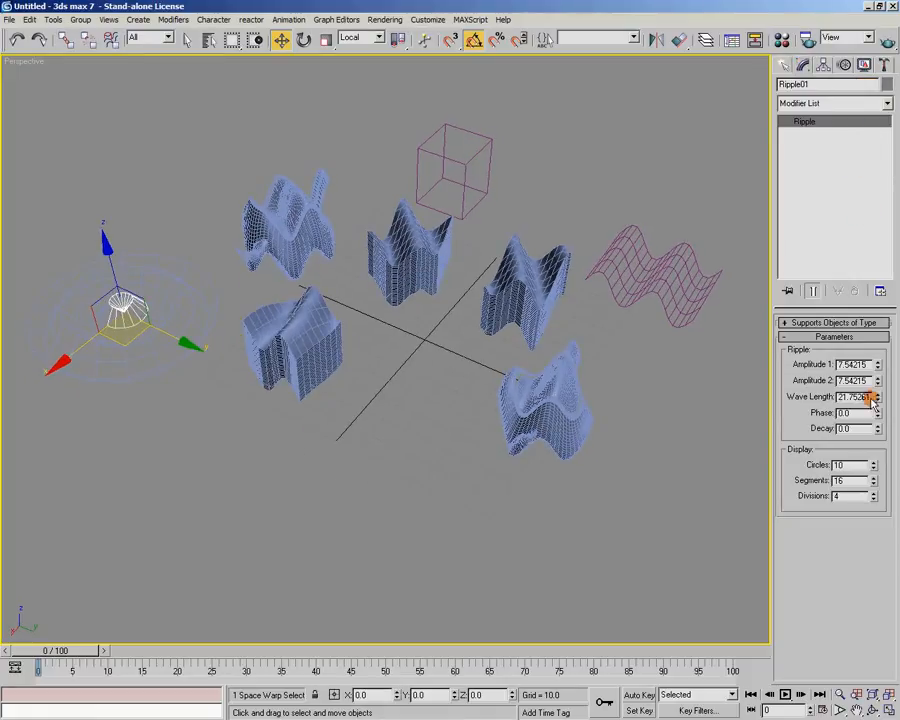
left_click_drag(877, 388, 880, 433)
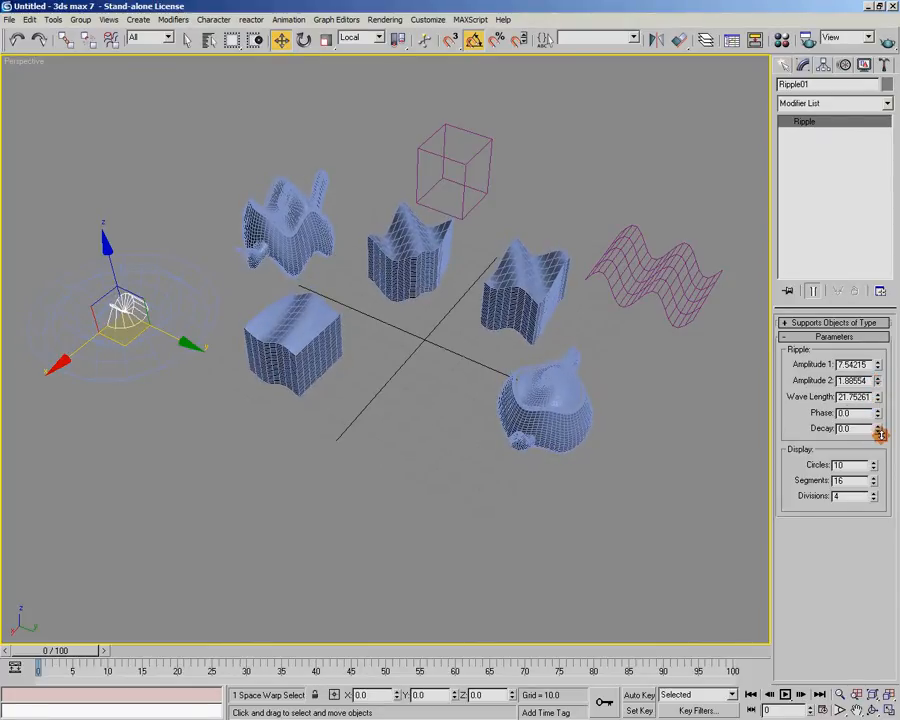
mouse_move(880, 372)
left_mouse_down()
mouse_move(878, 424)
mouse_move(878, 386)
left_mouse_up()
middle_click_drag(519, 375, 524, 396, "alt")
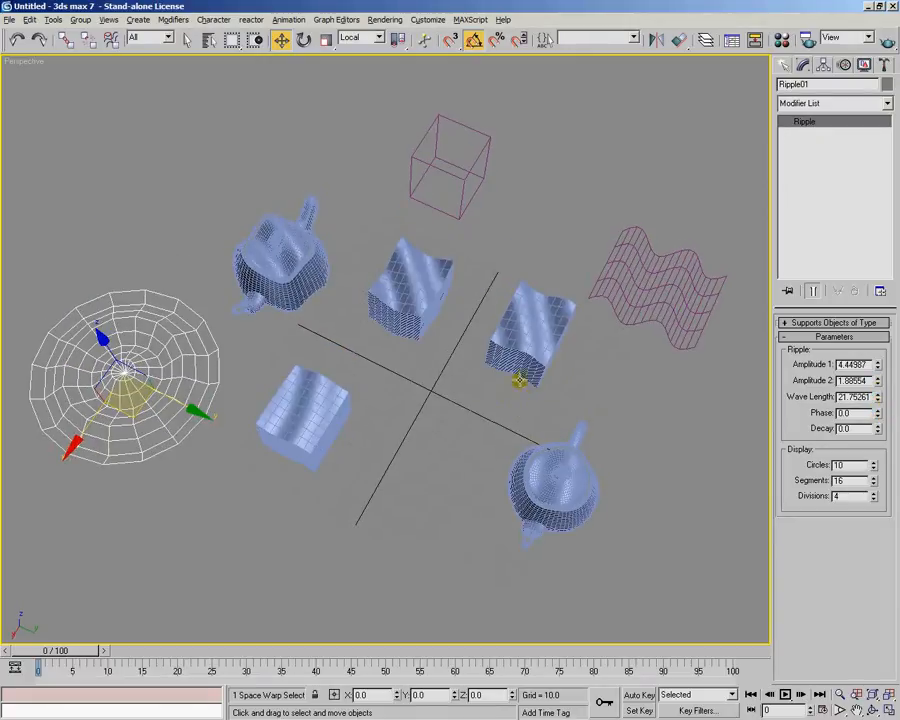
Move the rear middle box over to the Ripple warp and back to test its deformation.
left_click(426, 268)
left_click_drag(422, 341, 348, 363)
mouse_move(348, 363)
middle_mouse_down("alt")
mouse_move(390, 344)
mouse_move(395, 328)
mouse_move(390, 336)
mouse_move(422, 354)
mouse_move(408, 364)
mouse_move(392, 347)
middle_mouse_up("alt")
left_click_drag(377, 334, 140, 344)
left_click_drag(167, 397, 430, 308)
Move the rear teapot farther back and shift the Ripple warp away from the bound objects.
left_click(300, 245)
left_click_drag(336, 303, 276, 244)
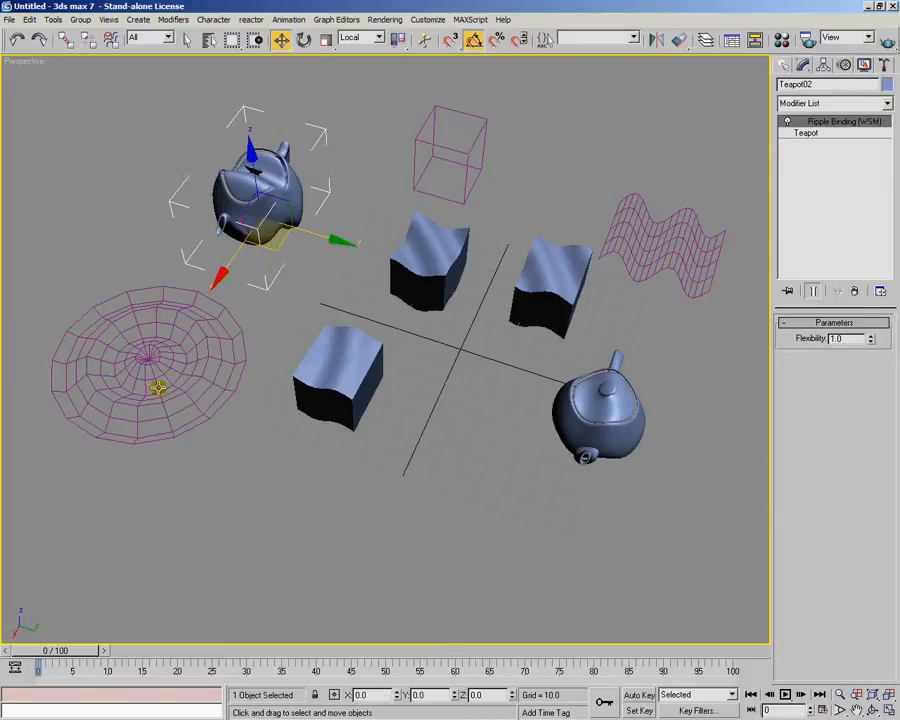
left_click(161, 391)
left_click_drag(159, 394, 128, 400)
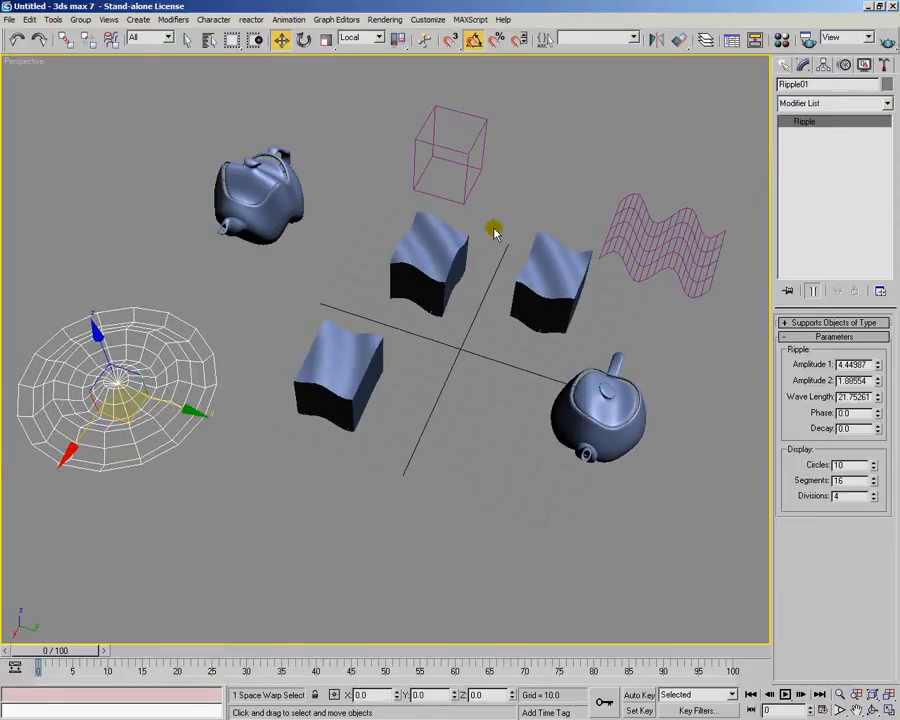
Remove the Ripple Binding from both teapots and all three boxes.
left_click(210, 236)
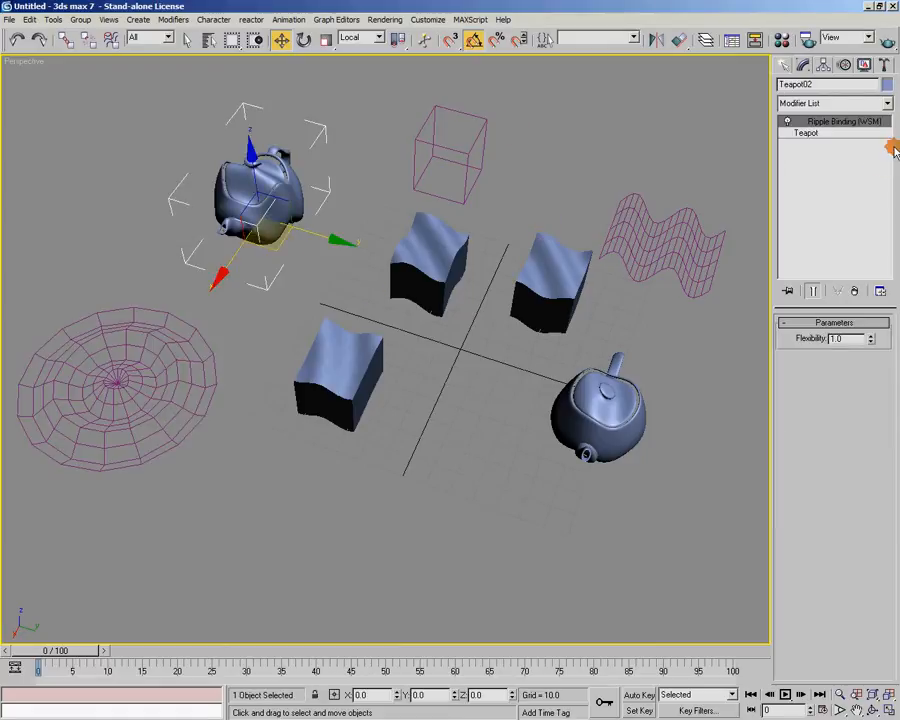
left_click(854, 290)
left_click(345, 372)
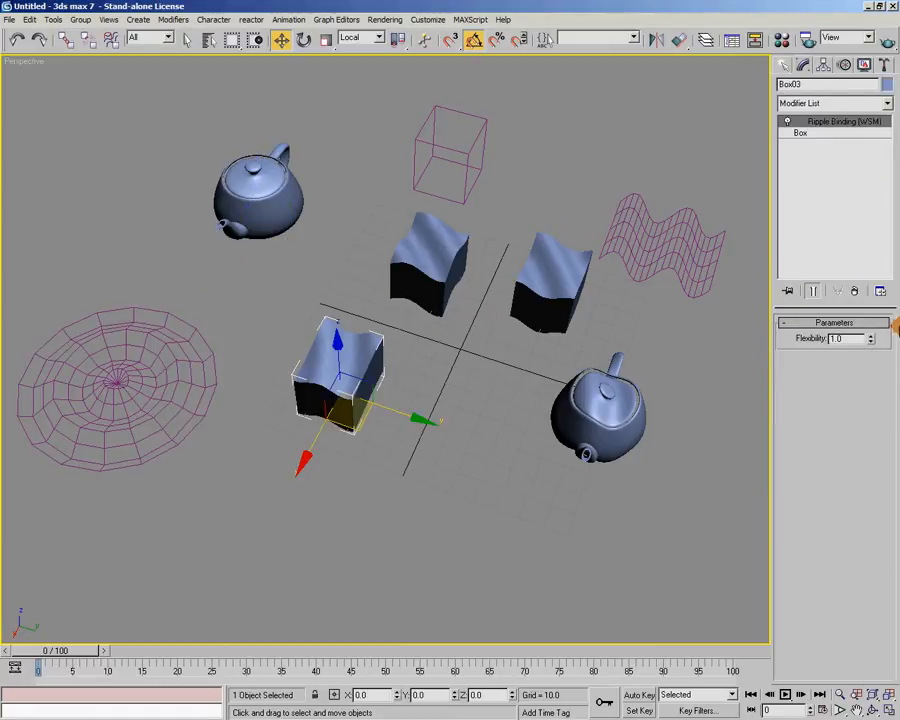
left_click(852, 291)
left_click(598, 410)
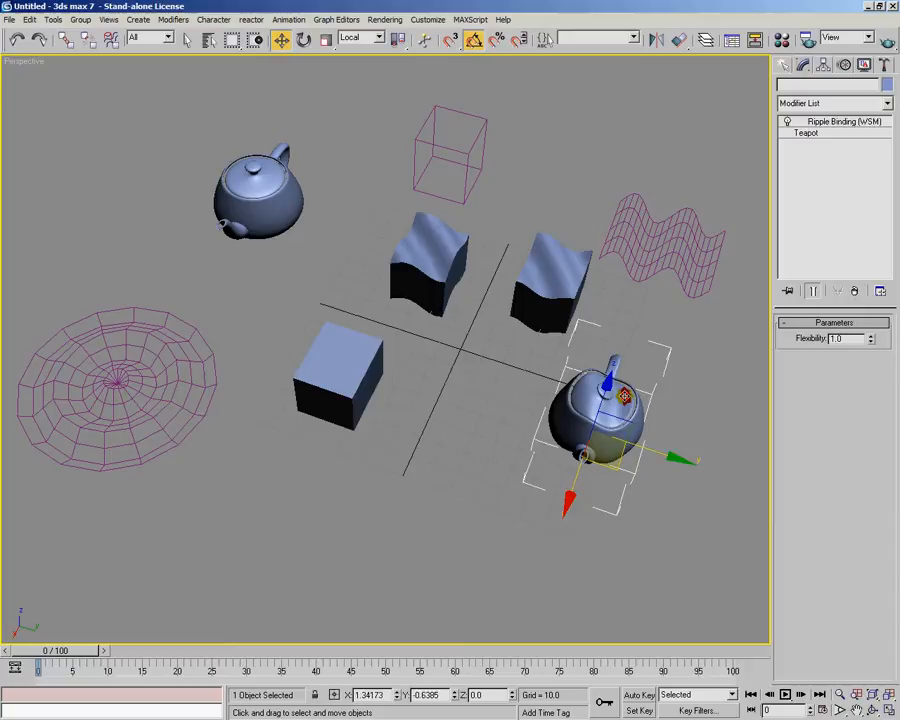
left_click(852, 291)
left_click(545, 300)
left_click(853, 291)
left_click(442, 265)
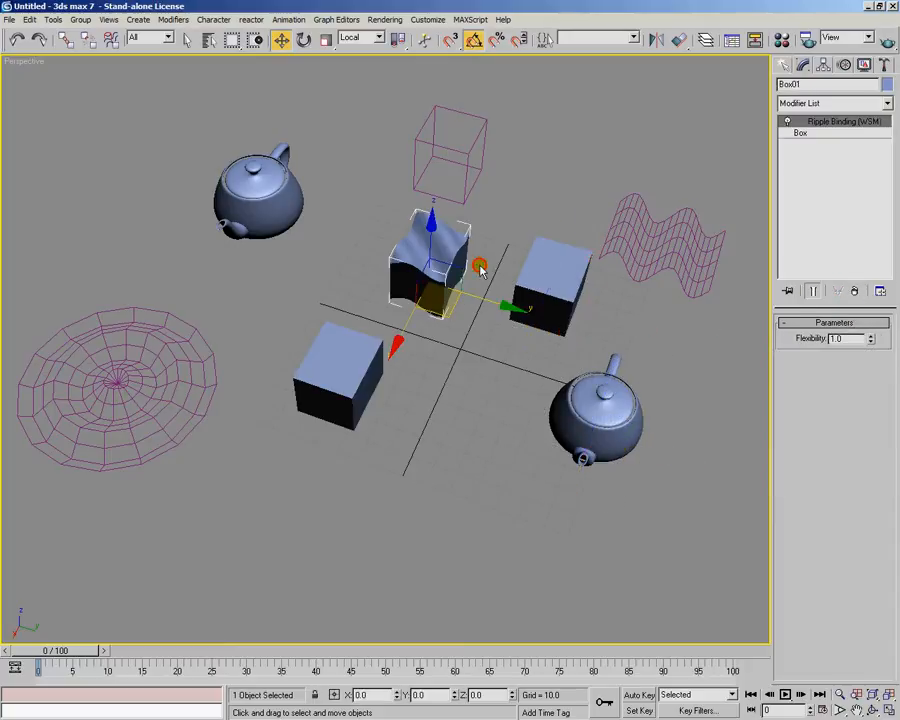
left_click(853, 291)
Select the three boxes and both teapots and bind them to the Wave space warp.
middle_click_drag(273, 219, 191, 245, "alt")
left_click_drag(148, 237, 631, 387)
middle_click_drag(728, 350, 681, 322, "alt")
left_click(113, 40)
left_click_drag(590, 450, 654, 258)
middle_click_drag(649, 454, 683, 283, "alt")
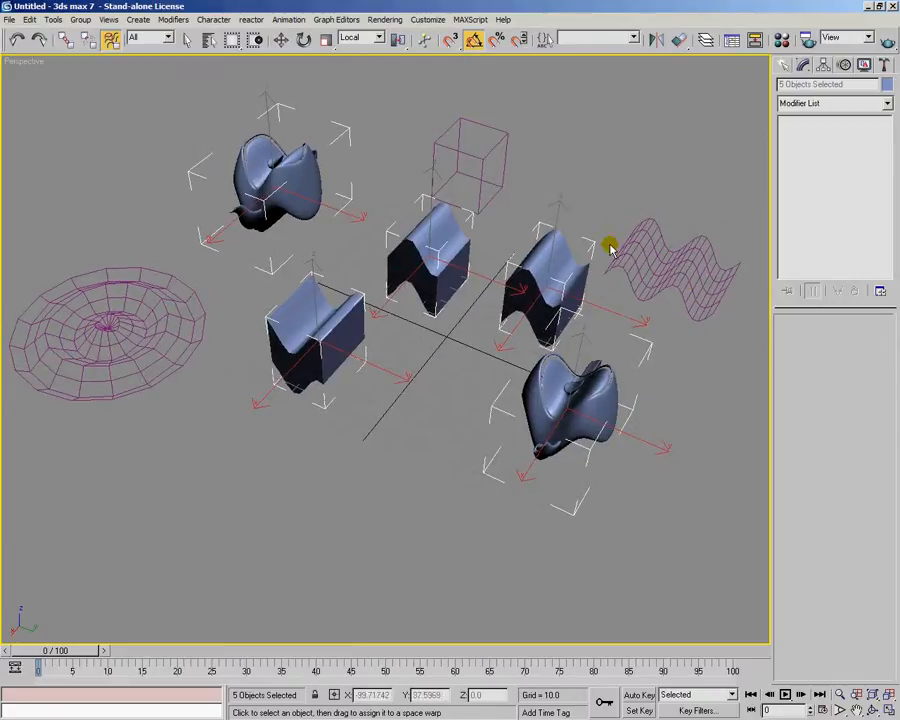
left_click(282, 40)
middle_click_drag(381, 176, 434, 206, "alt")
Move the Wave space warp closer to the boxes to shift the objects' deformation.
left_click(623, 212)
left_click(623, 212)
left_click_drag(745, 245, 683, 261)
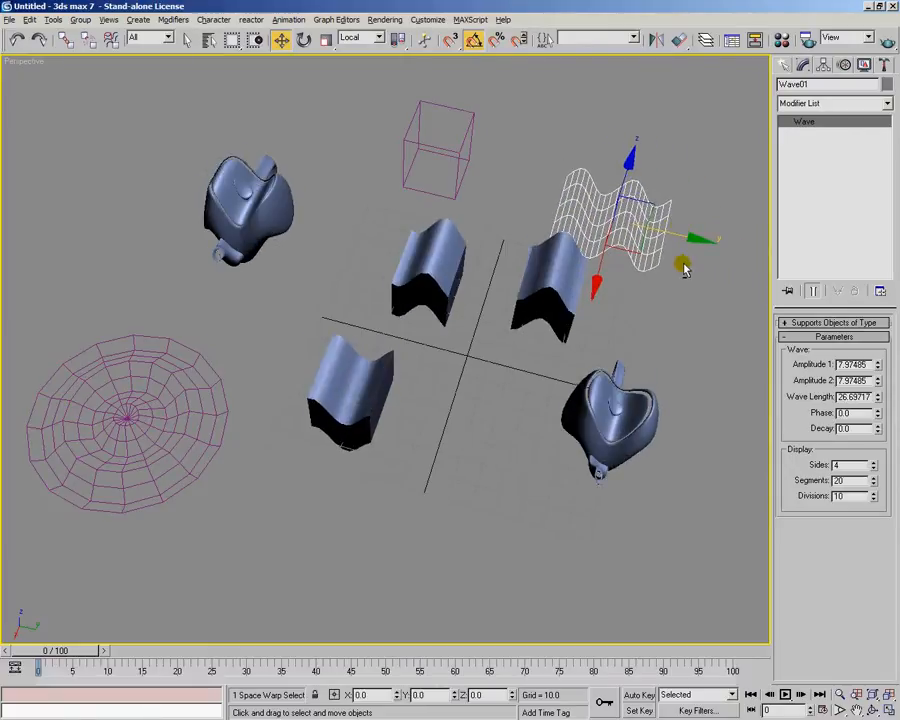
Undo the Wave space warp's moves and its binding to the three boxes and both teapots.
middle_click_drag(683, 261, 685, 253, "alt")
left_click_drag(676, 236, 649, 221)
key("ctrl+z")
key("ctrl+z")
key("ctrl+z")
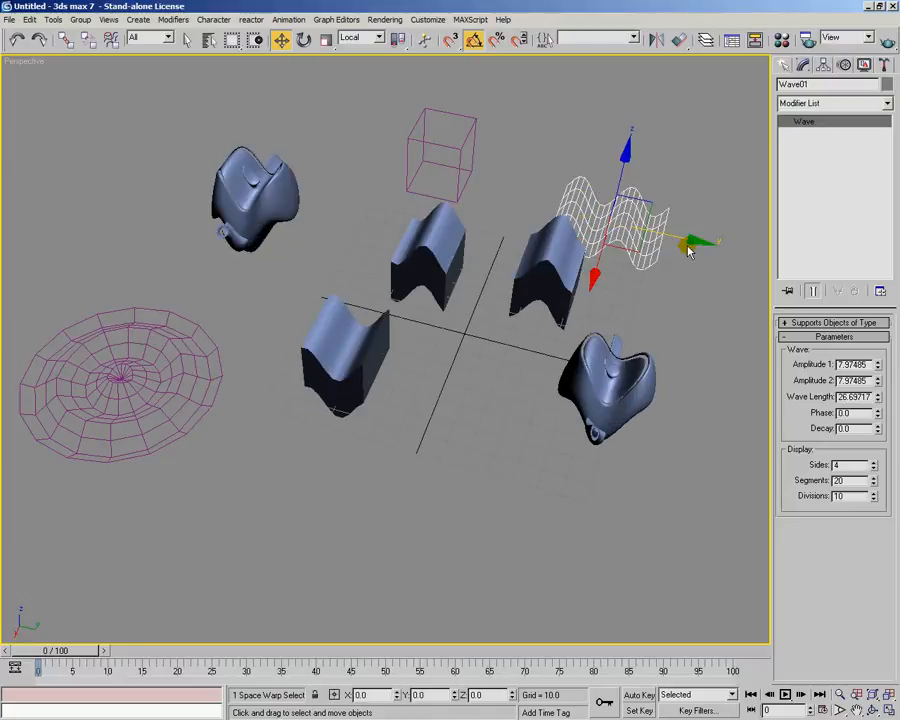
key("ctrl+z")
Bind the three boxes and both teapots to the box-shaped Noise space warp and clear the selection.
middle_click_drag(424, 228, 446, 246, "alt")
left_click(115, 41)
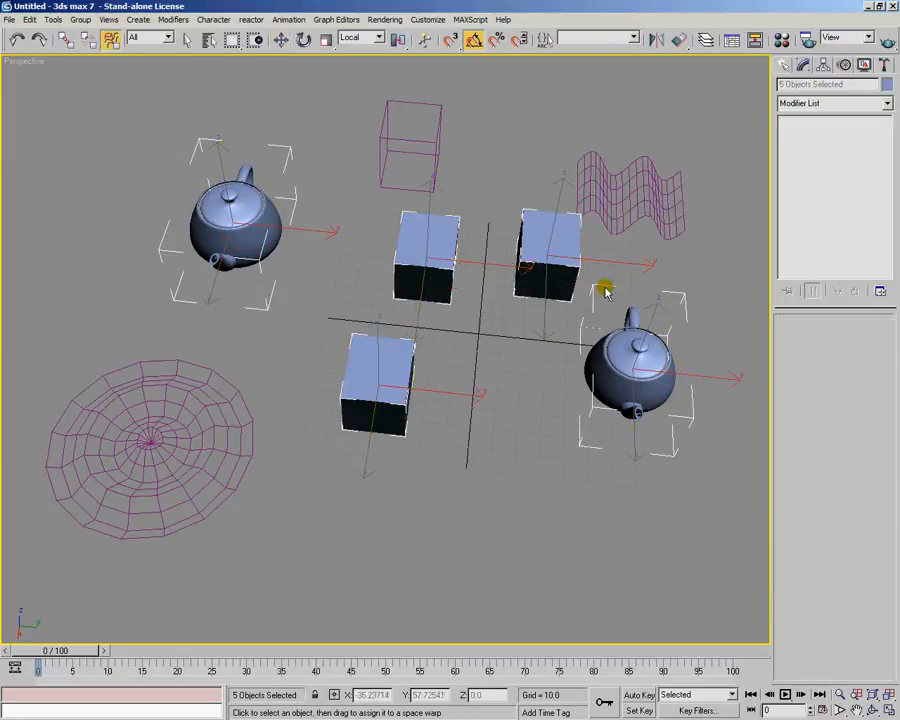
left_click_drag(650, 357, 436, 142)
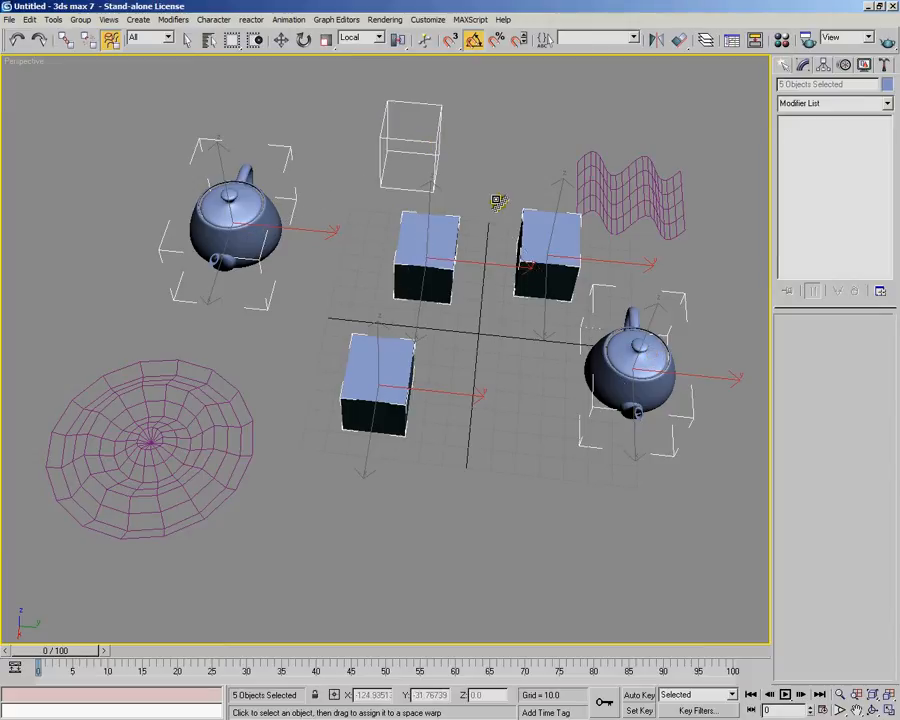
middle_click_drag(498, 203, 430, 228, "alt")
left_click(281, 39)
middle_click_drag(490, 240, 524, 238, "alt")
left_click(392, 181)
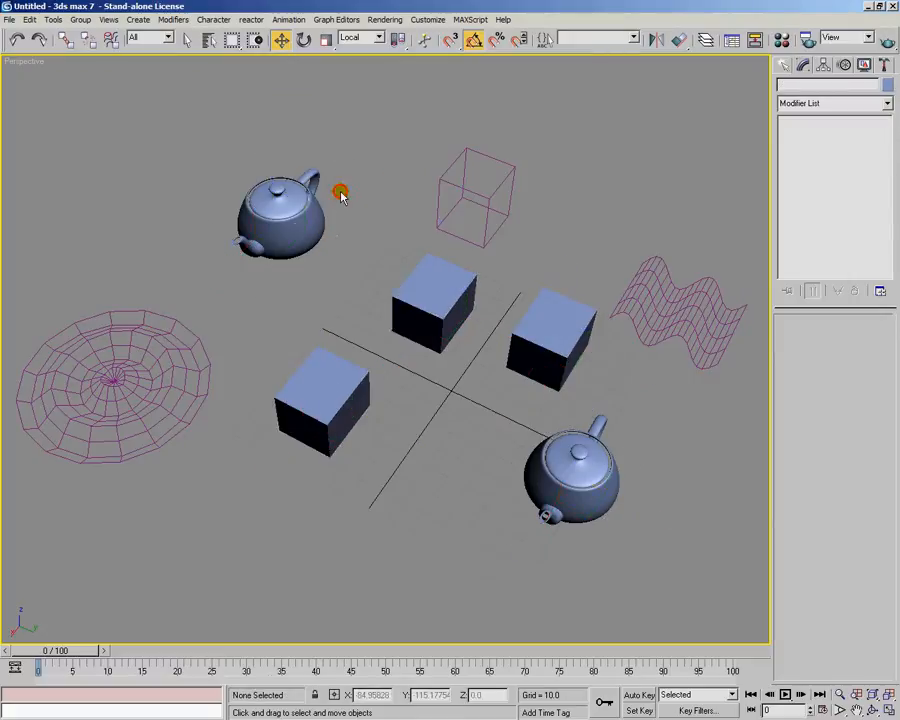
Select the Noise warp and set its Strength to X 4.6169, Y 4.97 and Z 4.25.
left_click(298, 208)
left_click(487, 198)
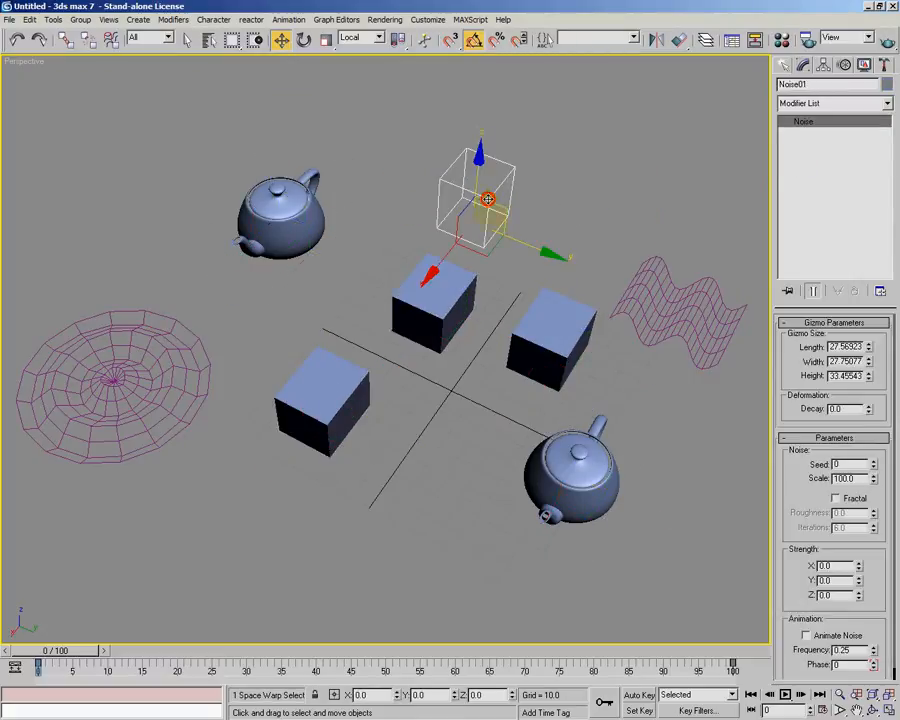
middle_click_drag(633, 327, 625, 316, "alt")
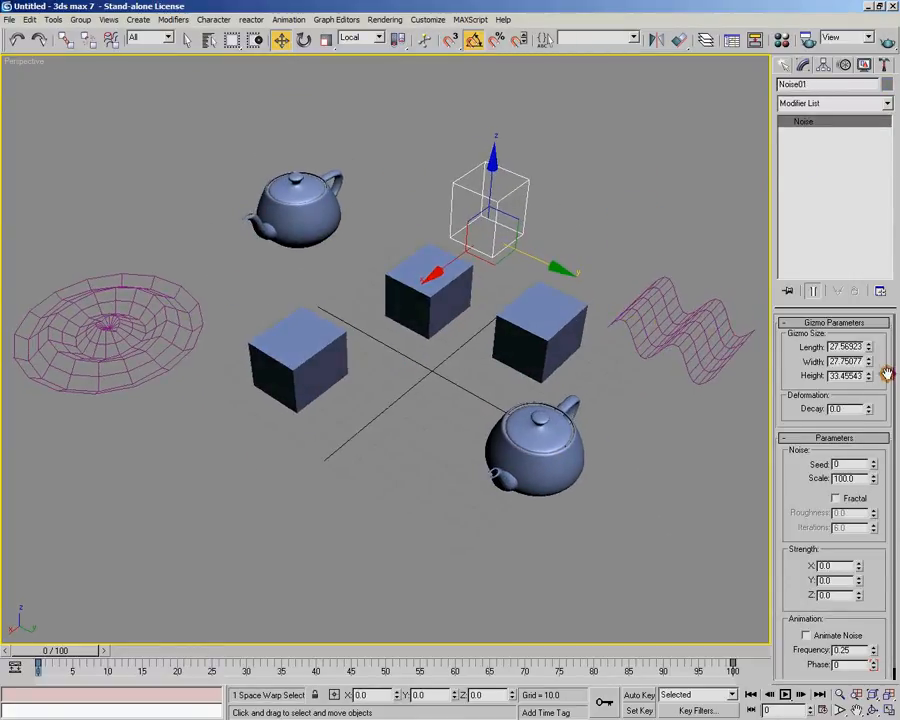
left_click_drag(888, 373, 886, 362)
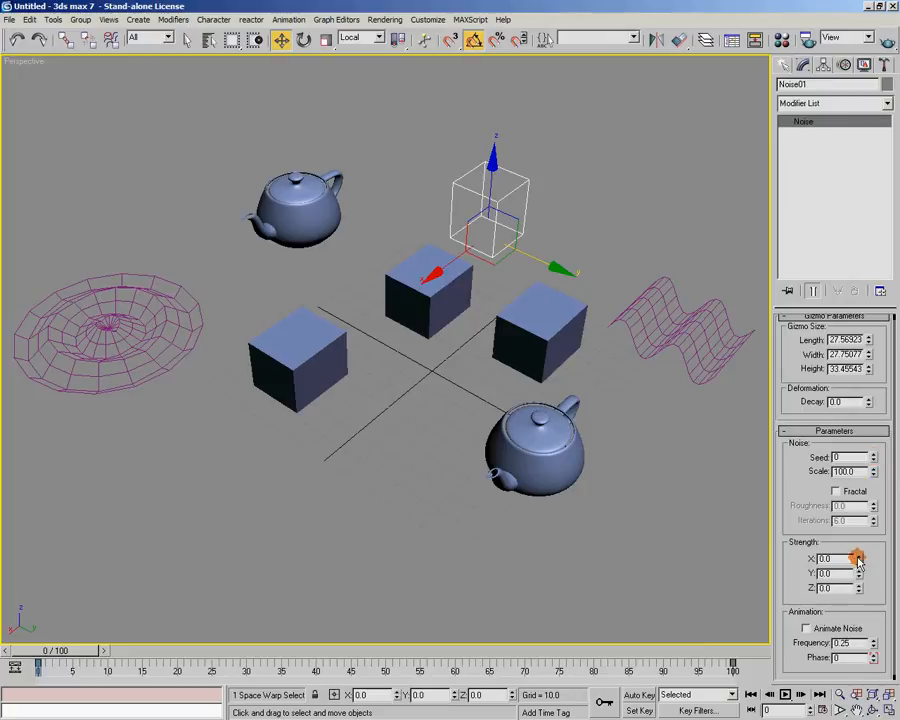
left_click_drag(866, 505, 878, 324)
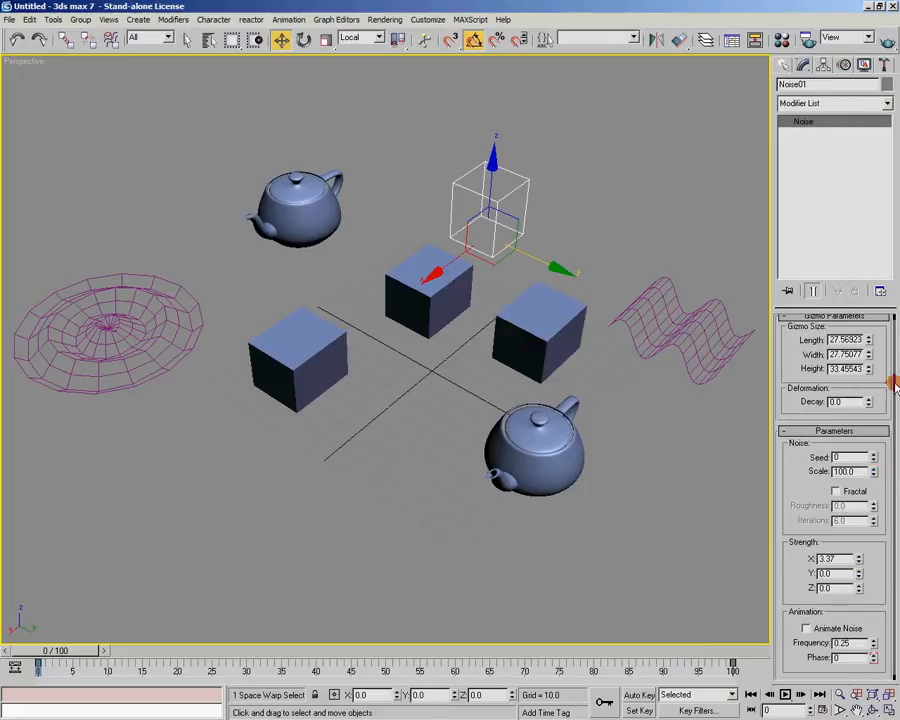
left_click_drag(858, 561, 860, 528)
left_click_drag(861, 577, 884, 262)
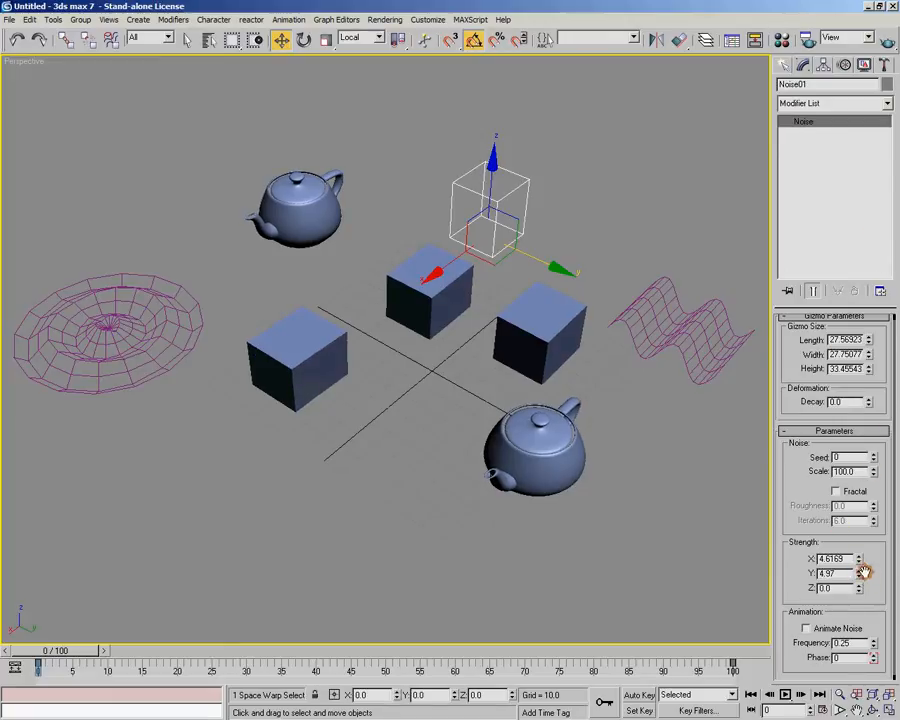
left_click_drag(861, 590, 836, 292)
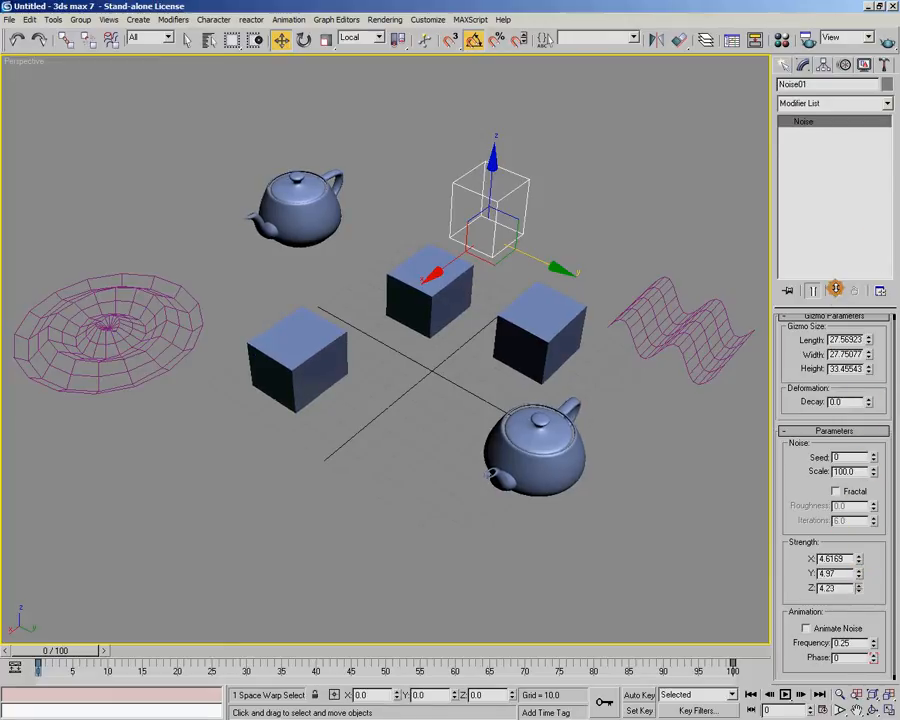
middle_click_drag(729, 473, 645, 467, "alt")
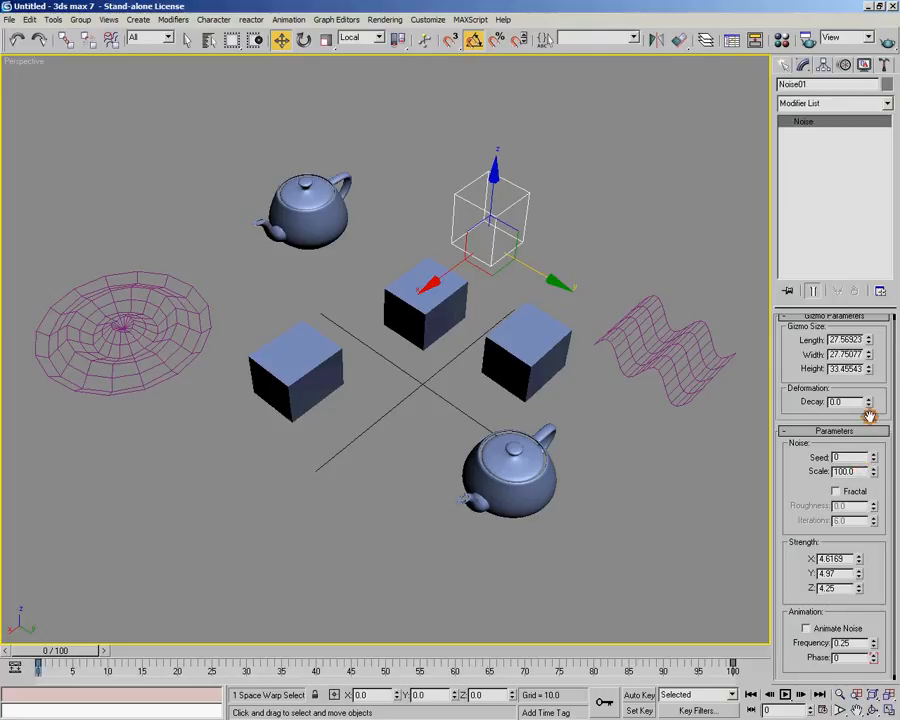
Set the Noise warp's Scale to 23.0 and its Strength to X 10.38802, Y 10.8346 and Z 10.4975.
left_click_drag(876, 477, 876, 528)
left_click_drag(858, 560, 866, 492)
left_click_drag(859, 573, 861, 490)
left_click_drag(859, 588, 865, 512)
middle_click_drag(658, 389, 617, 394, "alt")
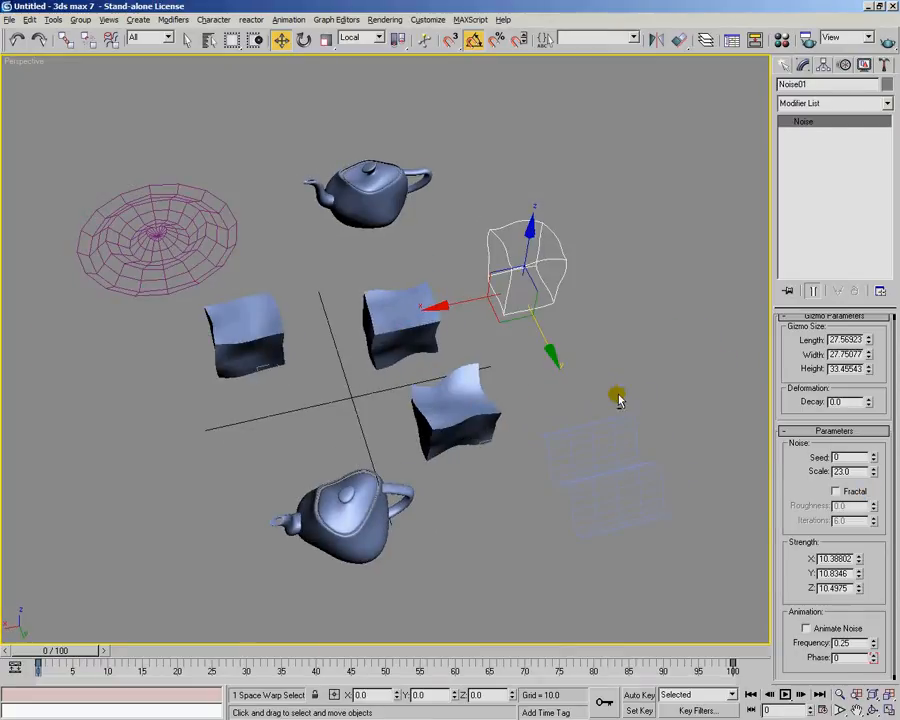
Move the Noise warp in among the boxes and shift it around to vary the objects' deformation.
middle_click_drag(508, 368, 520, 256, "alt")
left_click_drag(516, 230, 352, 336)
middle_click_drag(352, 336, 400, 344, "alt")
mouse_move(400, 344)
left_mouse_down()
mouse_move(445, 354)
mouse_move(375, 274)
mouse_move(392, 209)
mouse_move(476, 195)
mouse_move(355, 315)
mouse_move(408, 336)
left_mouse_up()
mouse_move(408, 336)
middle_mouse_down("alt")
mouse_move(446, 361)
mouse_move(422, 346)
middle_mouse_up("alt")
left_click_drag(422, 346, 402, 337)
mouse_move(402, 337)
middle_mouse_down("alt")
mouse_move(432, 360)
mouse_move(407, 346)
middle_mouse_up("alt")
left_click_drag(385, 327, 387, 336)
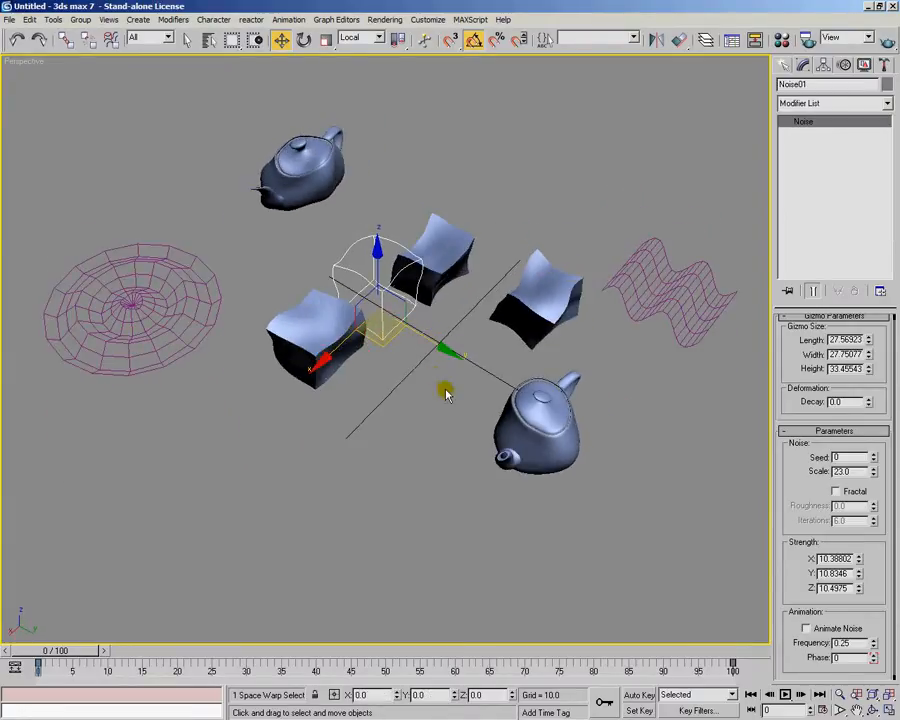
With the Noise warp's Decay at 0.0135, move it past the rear teapot and back between the boxes and the front teapot.
middle_click_drag(437, 378, 468, 396, "alt")
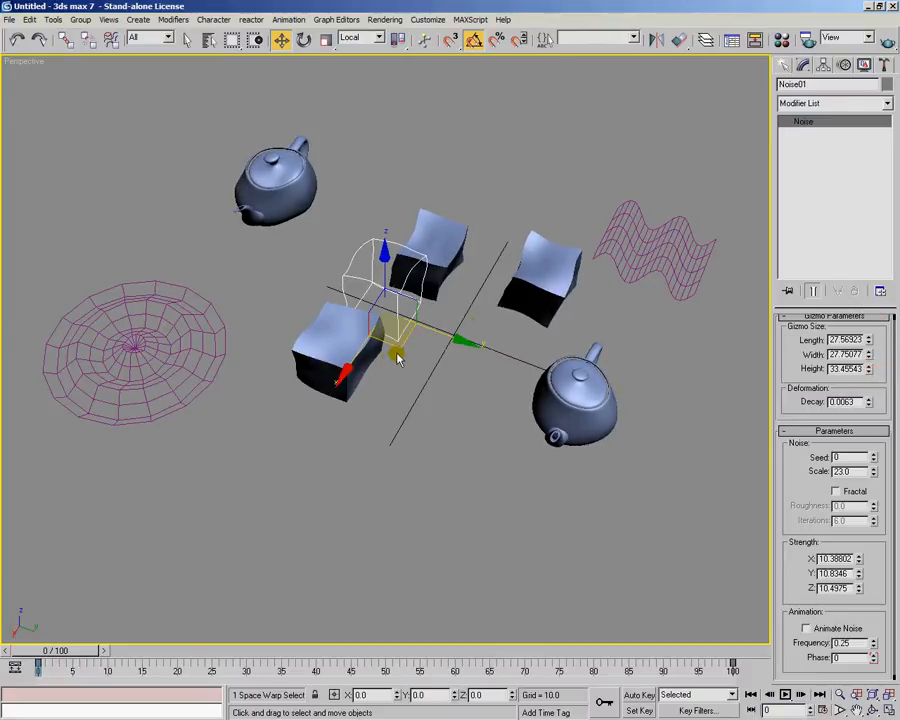
left_click_drag(396, 348, 212, 206)
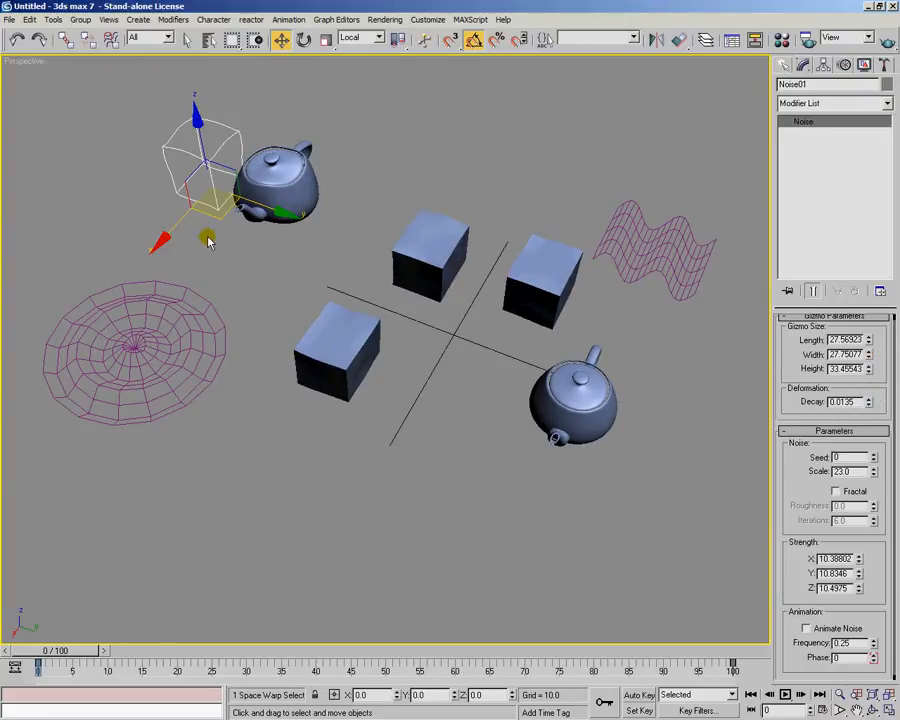
left_click_drag(214, 218, 460, 398)
mouse_move(460, 398)
middle_mouse_down("alt")
mouse_move(520, 398)
mouse_move(547, 372)
mouse_move(455, 410)
middle_mouse_up("alt")
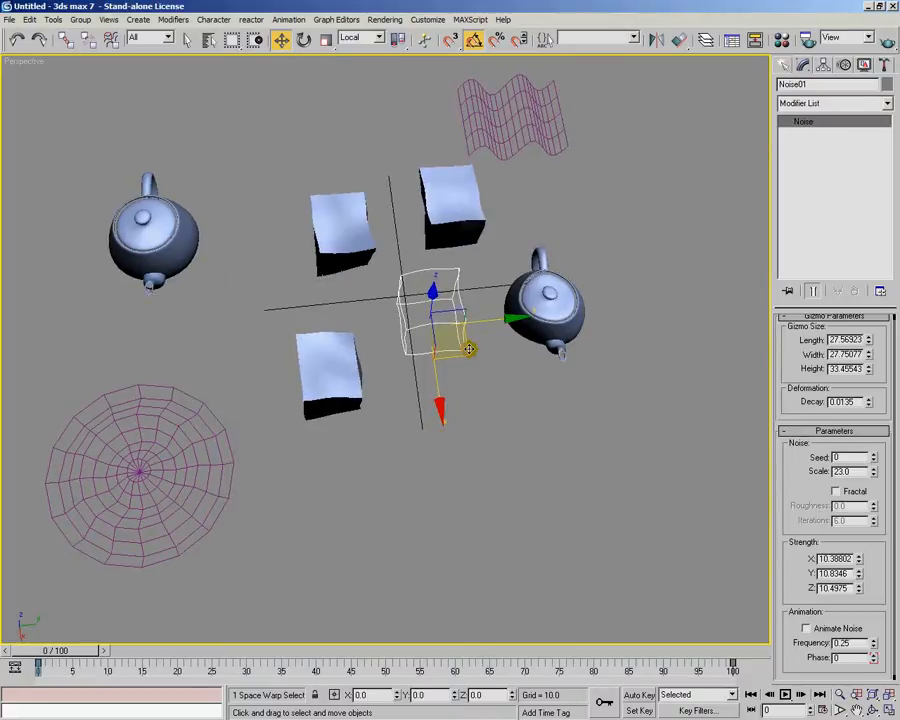
middle_click_drag(469, 348, 470, 377, "alt")
middle_click_drag(520, 504, 879, 231, "alt")
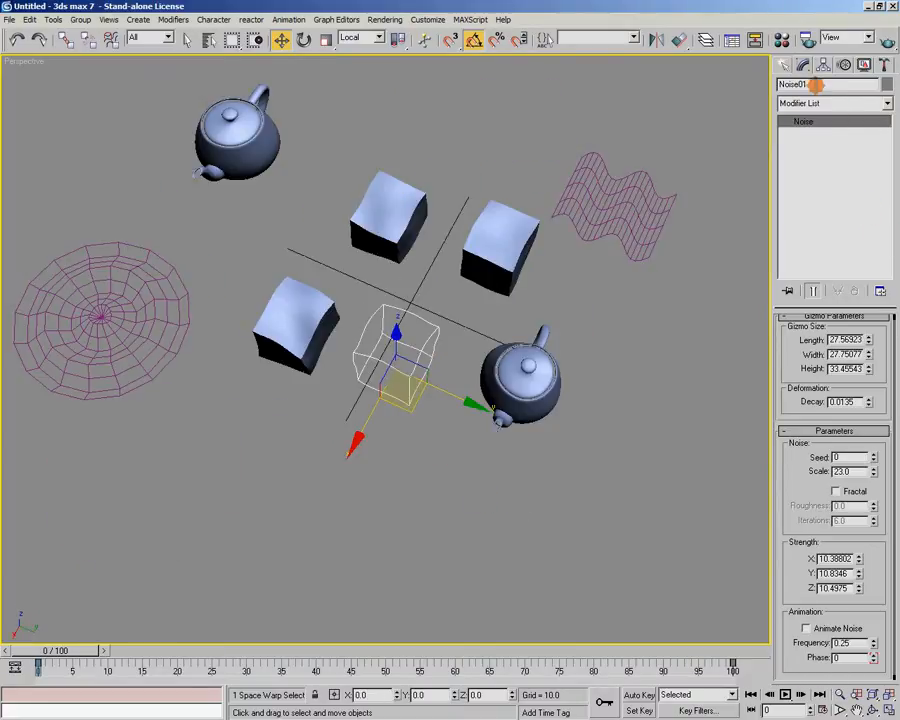
Create a torus in front of the boxes with Radius 1 about 17.7 and Radius 2 about 7.
left_click(790, 66)
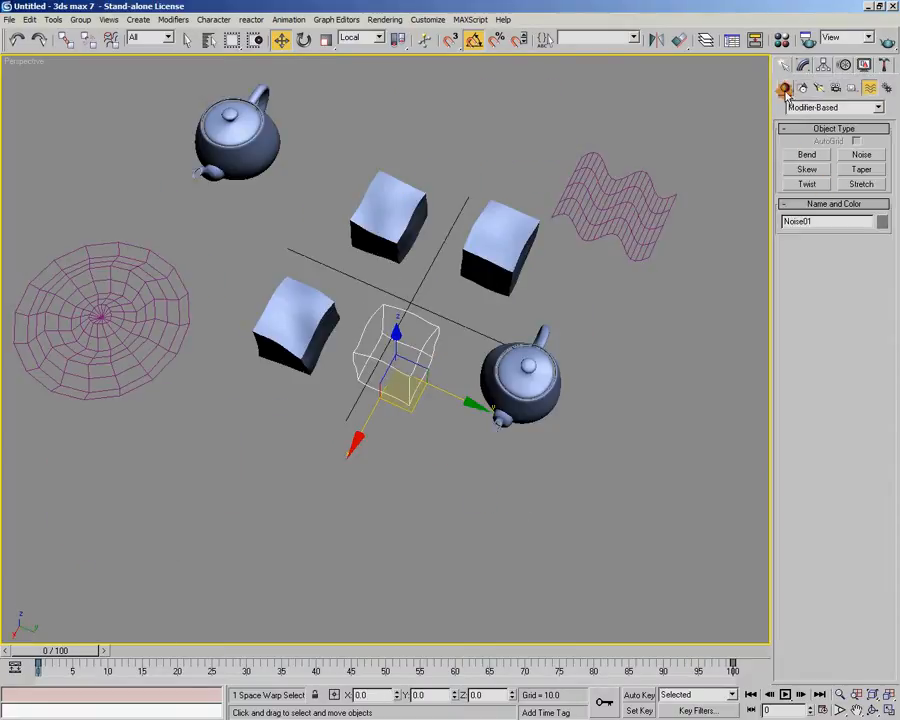
left_click(786, 90)
left_click(810, 199)
left_click_drag(316, 456, 356, 488)
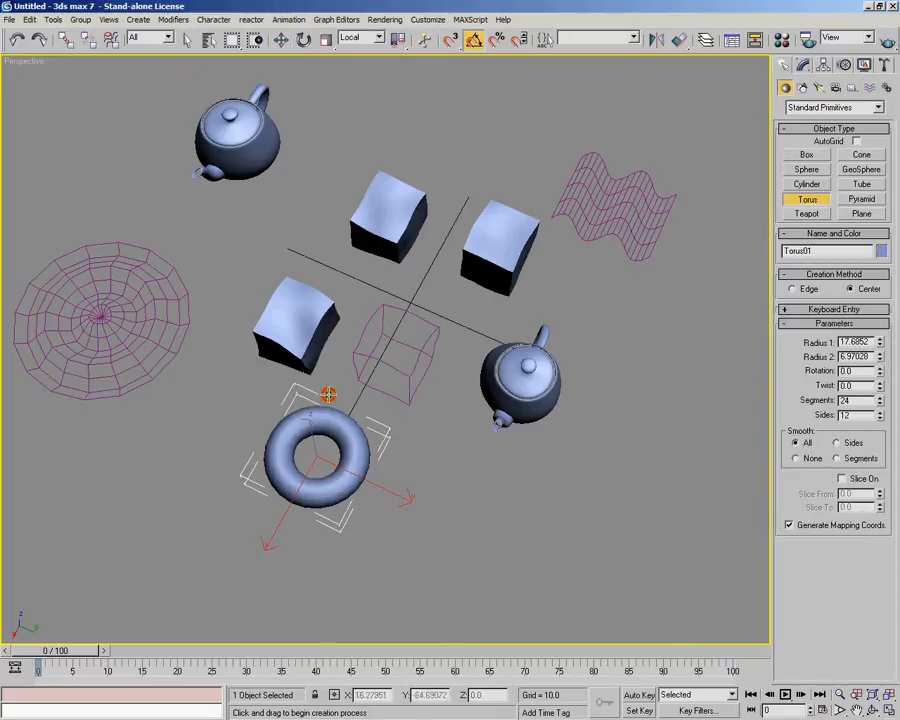
Bind the new torus to the Noise space warp.
left_click(111, 42)
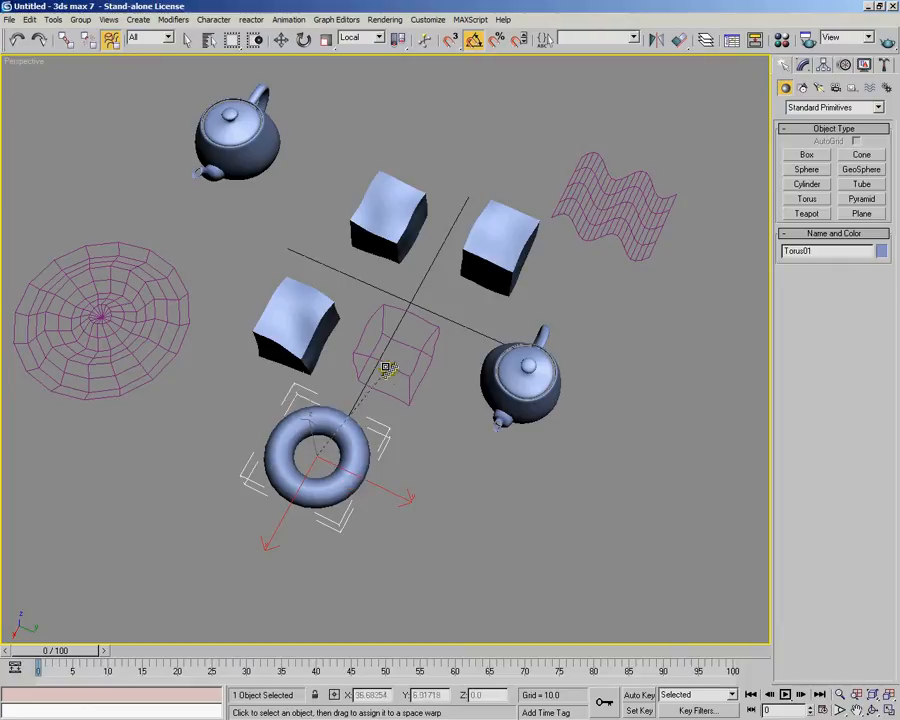
left_click_drag(388, 363, 388, 363)
left_click(281, 38)
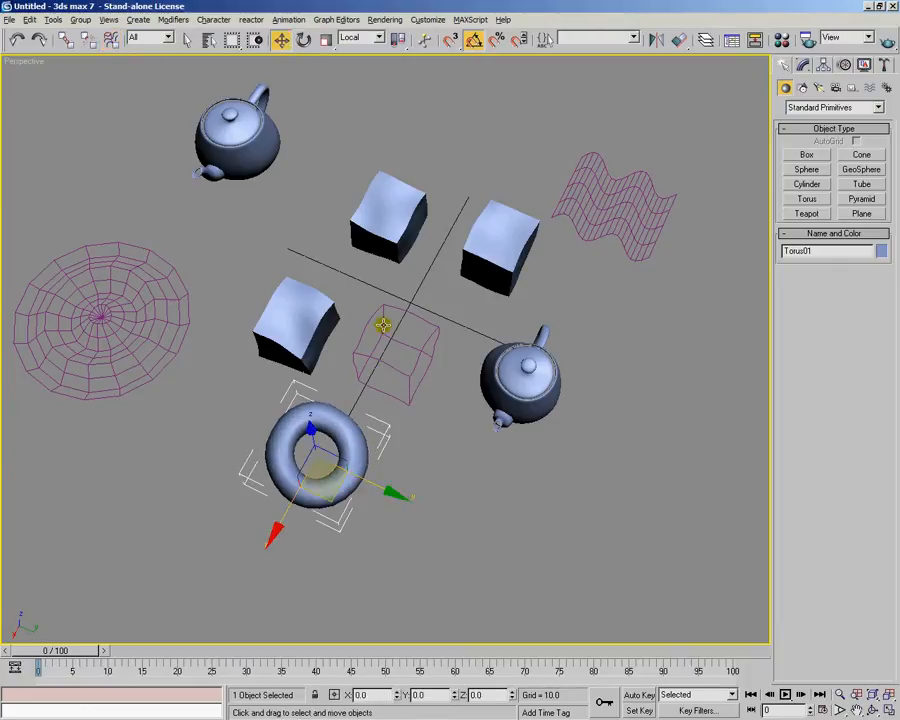
Move the Noise warp around the torus and boxes, placing it behind the Ripple warp, away from the bound objects.
middle_click_drag(374, 370, 350, 340, "alt")
left_click(362, 330)
left_click_drag(368, 380, 346, 372)
middle_click_drag(346, 372, 446, 450, "alt")
left_click_drag(461, 418, 166, 260)
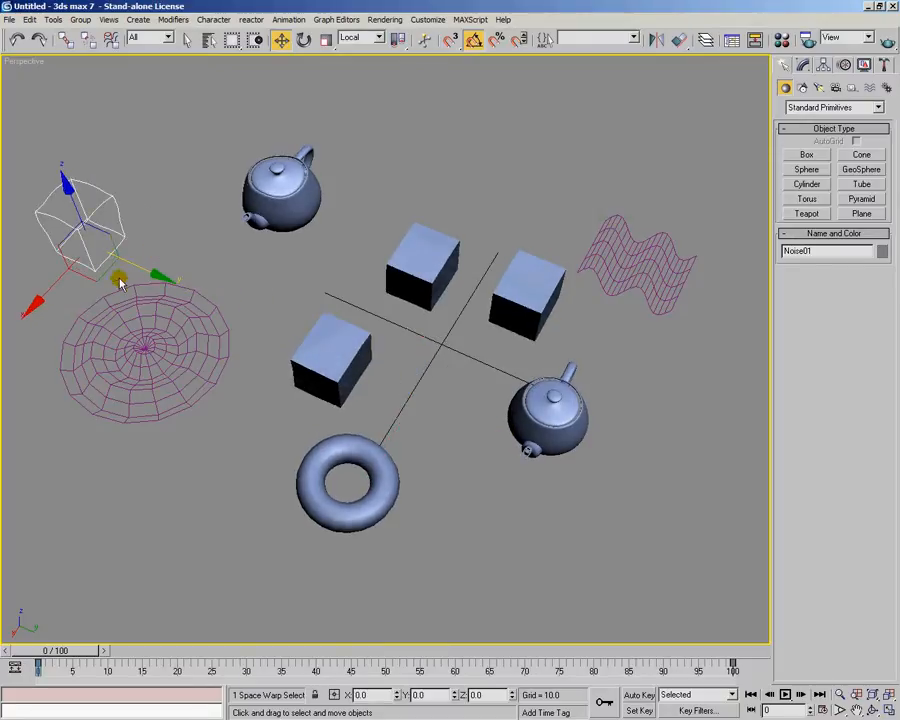
left_click_drag(110, 265, 133, 238)
Animate the Noise warp with Auto Key from behind the Ripple warp at frame 0 to beyond the front teapot at frame 100.
left_click_drag(66, 649, 748, 670)
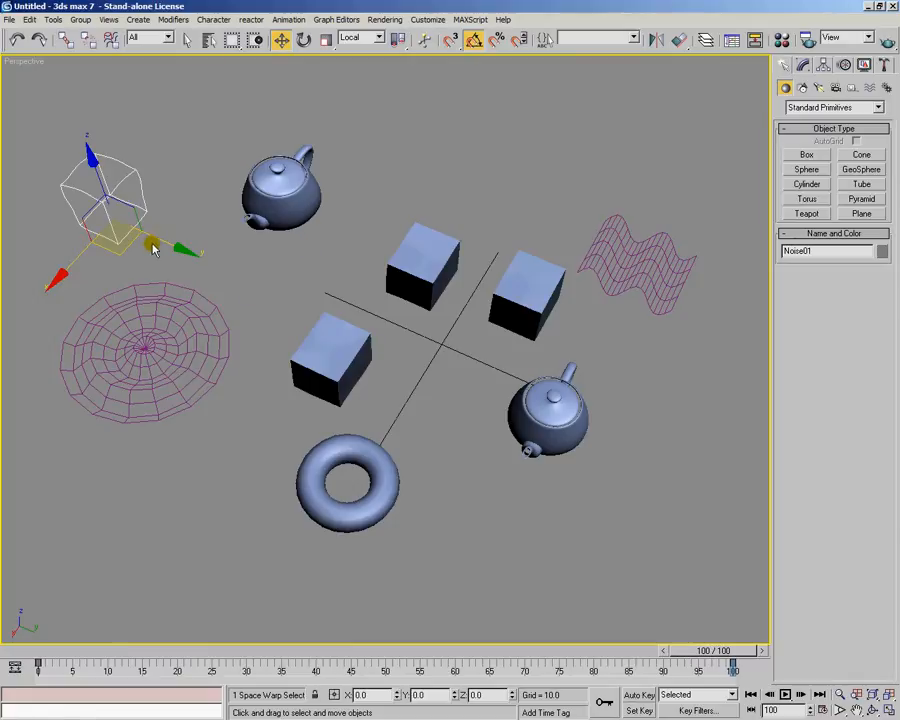
left_click_drag(160, 240, 685, 472)
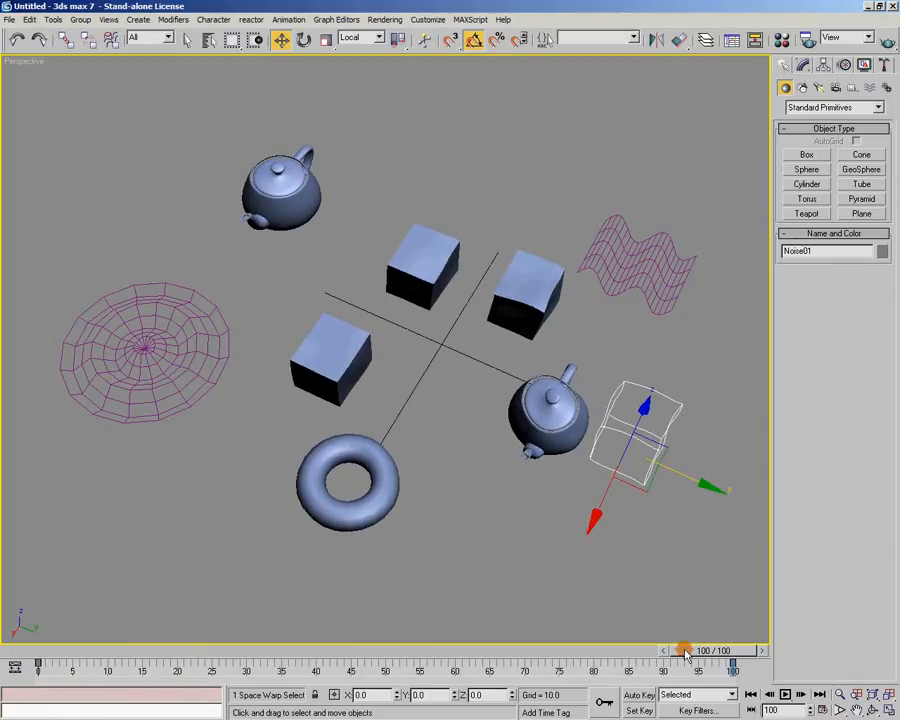
left_click(636, 694)
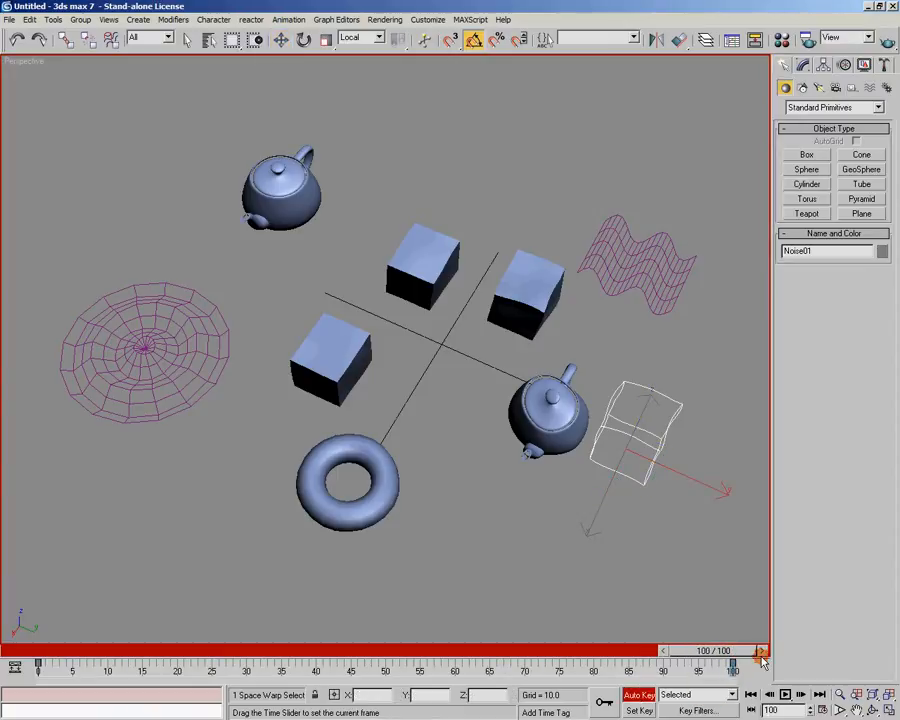
left_click_drag(730, 651, 54, 680)
left_click_drag(699, 483, 122, 224)
left_click_drag(68, 652, 728, 651)
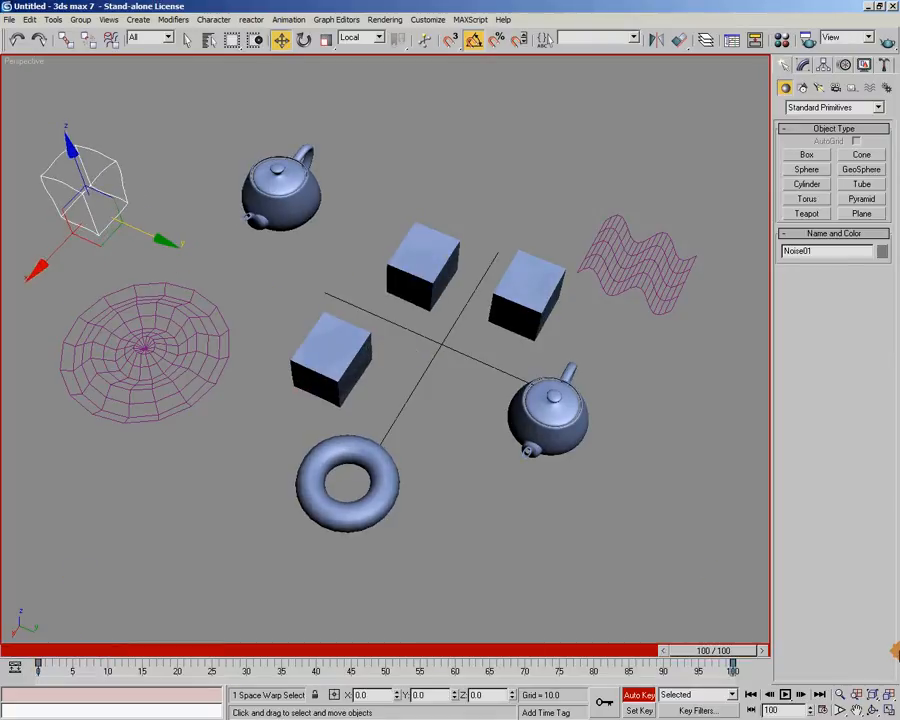
left_click_drag(154, 237, 715, 414)
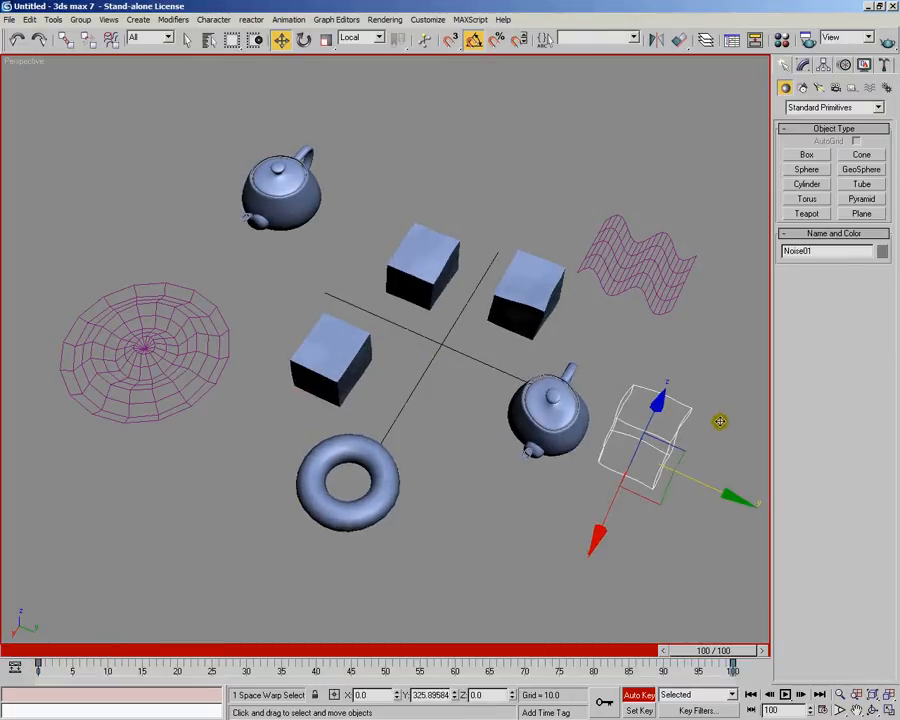
left_click_drag(745, 650, 40, 645)
left_click(640, 694)
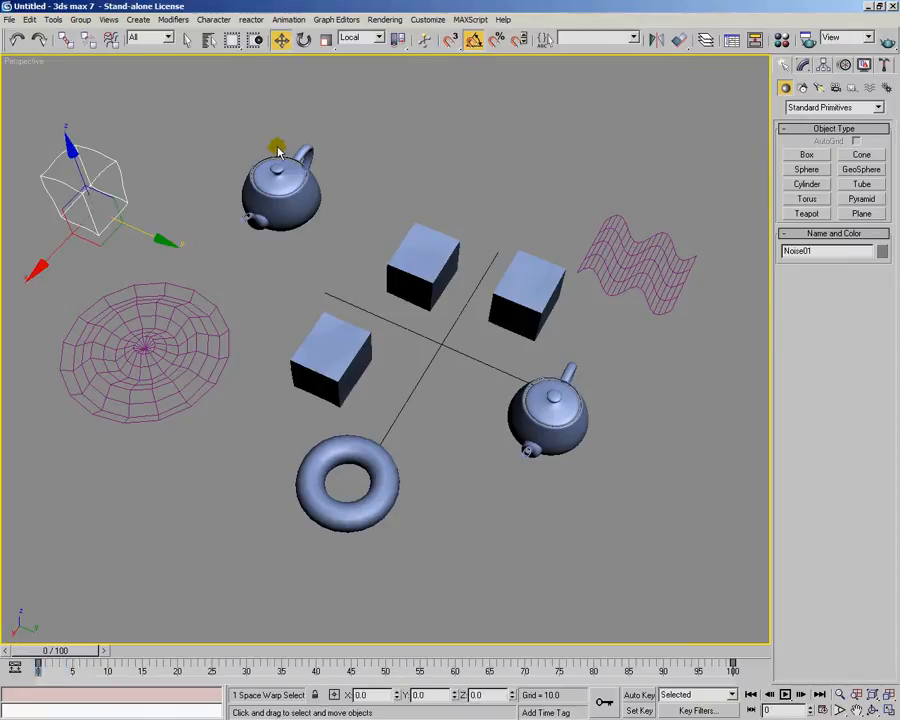
Select the boxes, teapots and torus and bind them to both the Wave and Ripple space warps.
left_click_drag(548, 545, 548, 545)
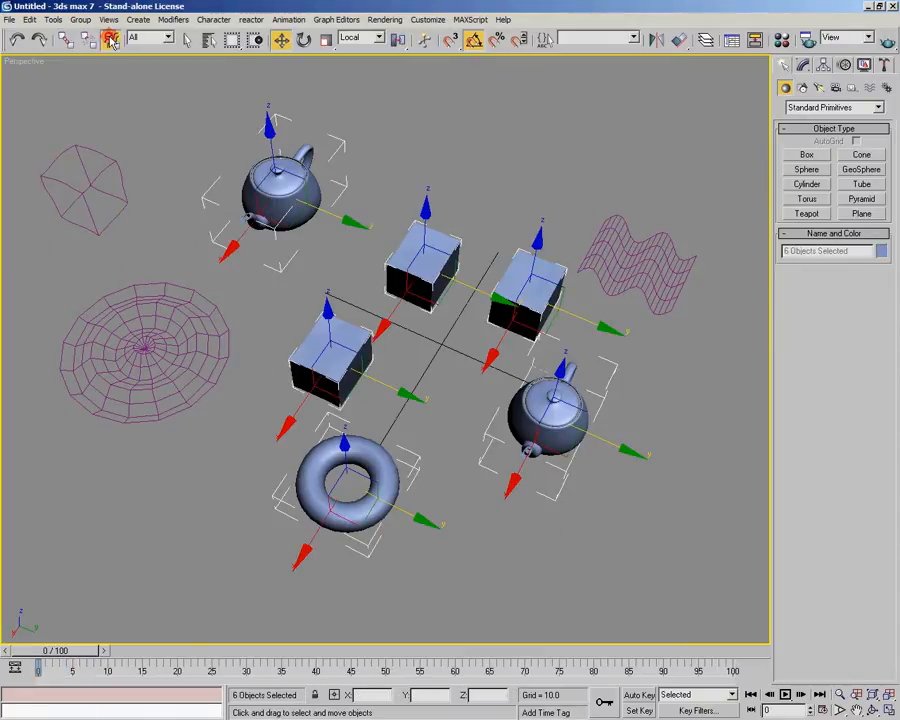
left_click(110, 38)
left_click_drag(637, 267, 638, 265)
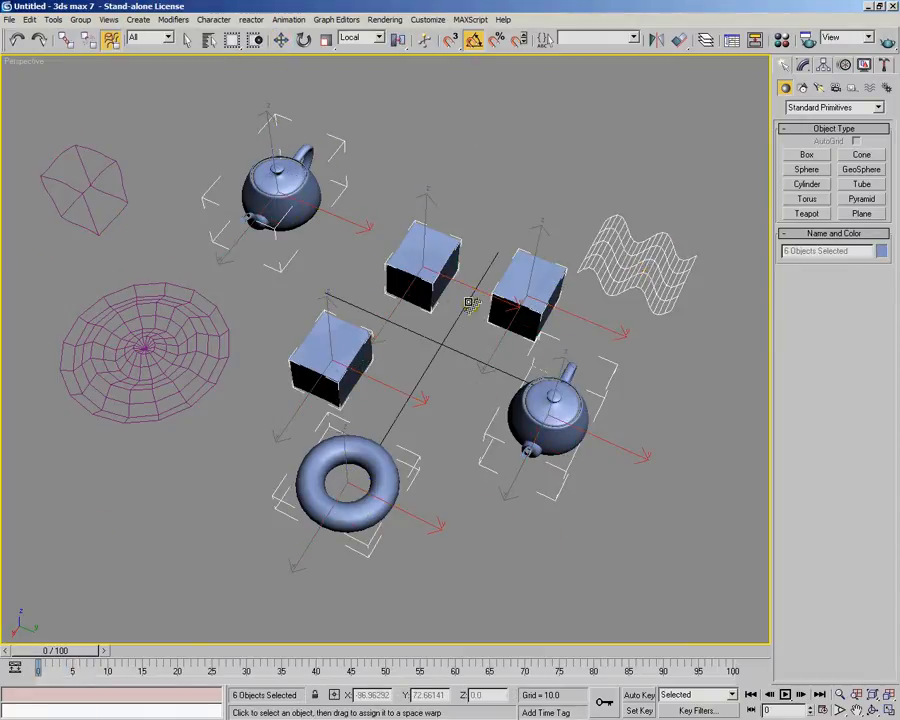
left_click_drag(200, 352, 199, 350)
left_click(281, 38)
left_click(287, 131)
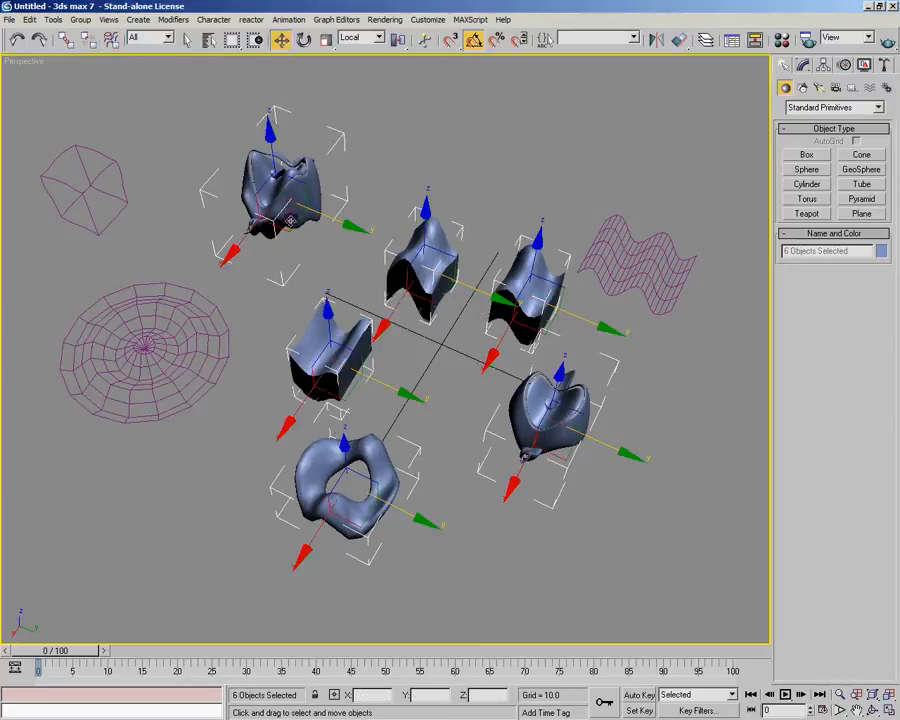
Select the Ripple warp and set its Amplitude 1 to 1.33496.
left_click(193, 312)
left_click(802, 65)
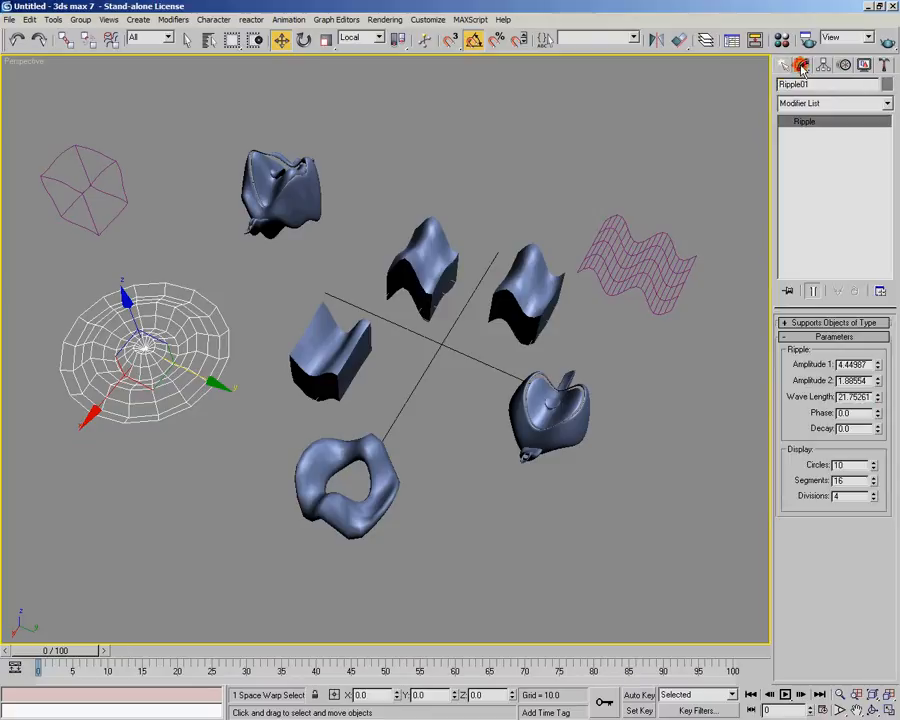
left_click_drag(878, 371, 878, 426)
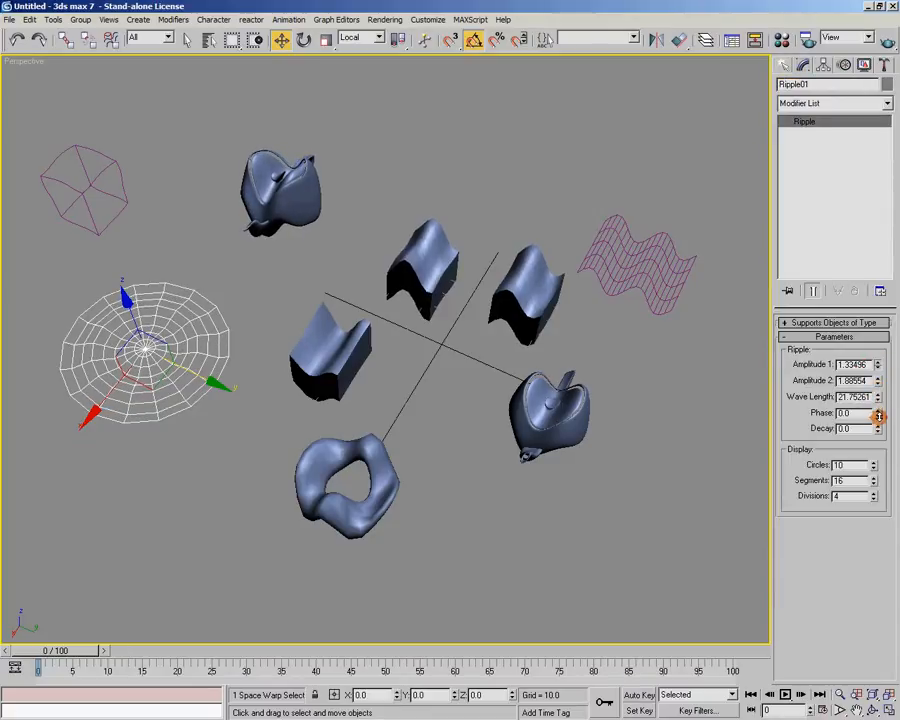
Try a different Amplitude 2 on the Wave space warp and cancel the change.
left_click(660, 289)
left_click_drag(877, 382, 878, 388)
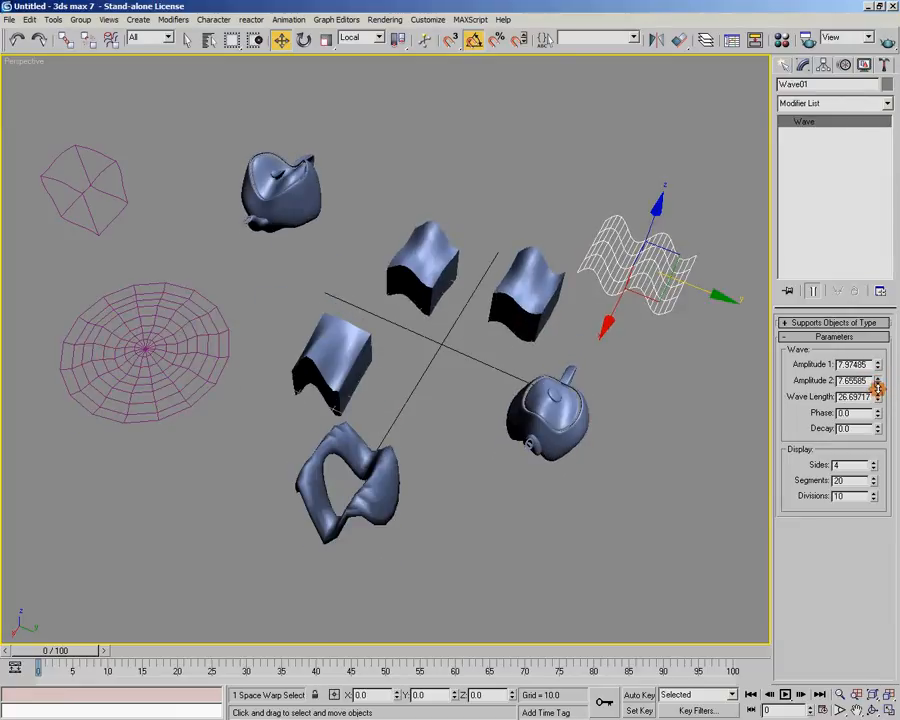
right_click(877, 389)
middle_click_drag(548, 398, 540, 364, "alt")
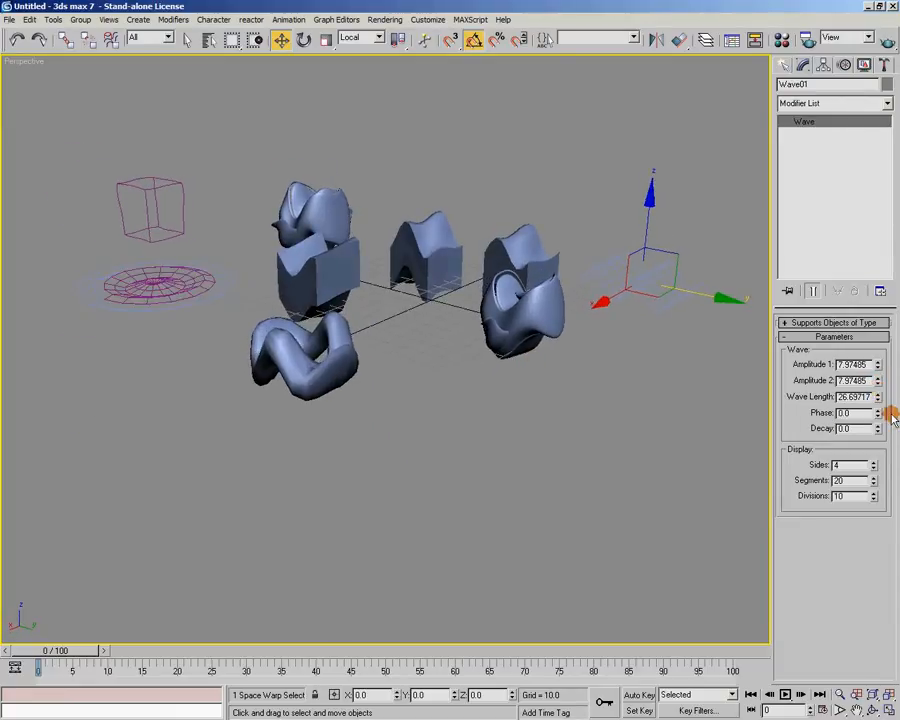
Set the Wave Length of the Wave space warp to 74.75208.
left_click_drag(877, 366, 877, 412)
right_click(877, 412)
middle_click_drag(655, 345, 685, 390, "alt")
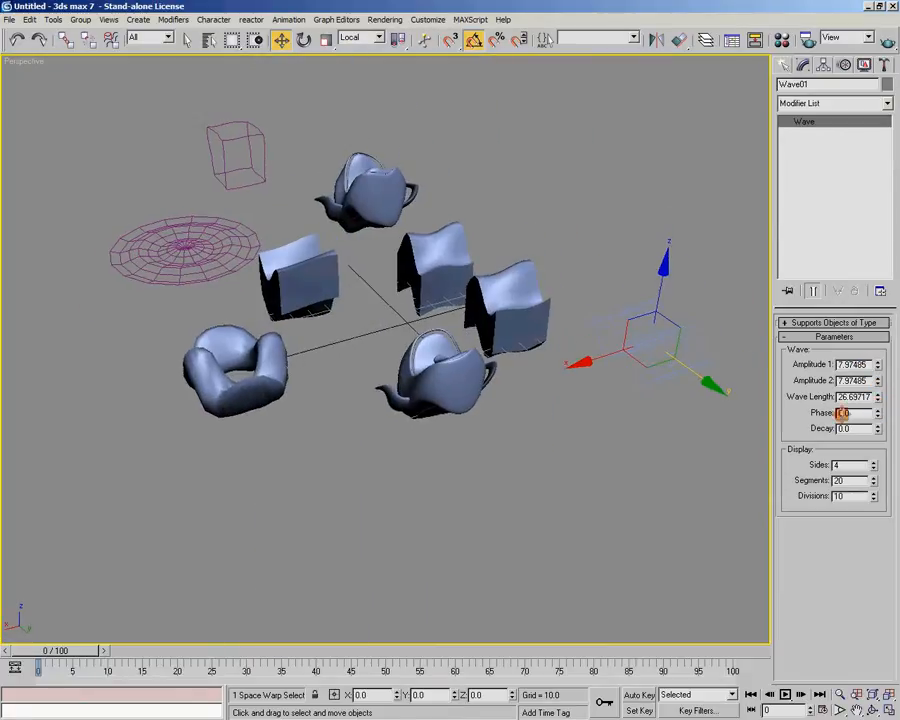
left_click_drag(873, 398, 870, 264)
Animate the Wave warp with Auto Key by moving it across the scene and rotating it 85 degrees about Z at frame 100.
middle_click_drag(350, 420, 490, 530, "alt")
left_click(640, 695)
left_click_drag(25, 651, 765, 667)
left_click_drag(696, 279, 314, 170)
key("e")
left_click_drag(260, 248, 613, 512)
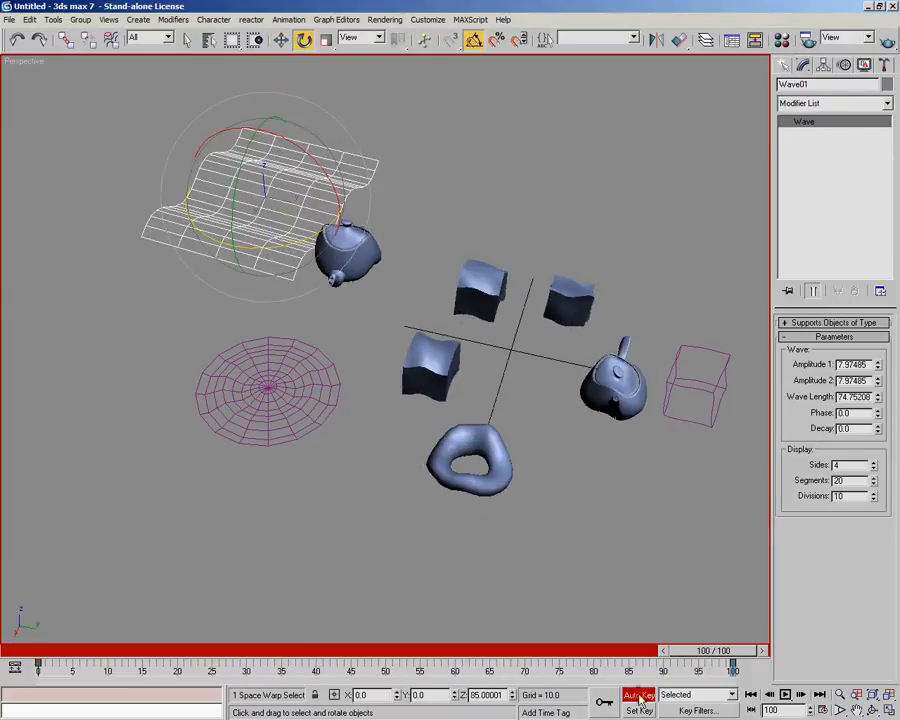
left_click_drag(731, 648, 38, 573)
Select all objects and space warps in the scene and delete them.
key("e")
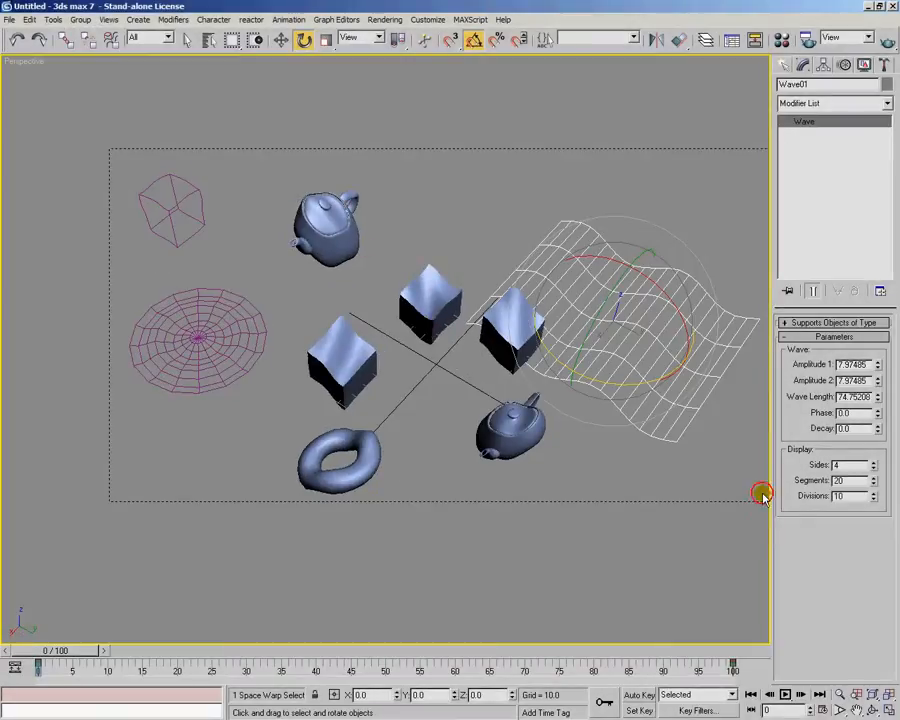
left_click_drag(762, 494, 740, 520)
key("Delete")
Create a box about 44 long, 45 wide and 48 high near the grid's centre.
scroll(503, 436, "up", 5)
middle_click_drag(491, 438, 414, 408, "alt")
left_click(784, 64)
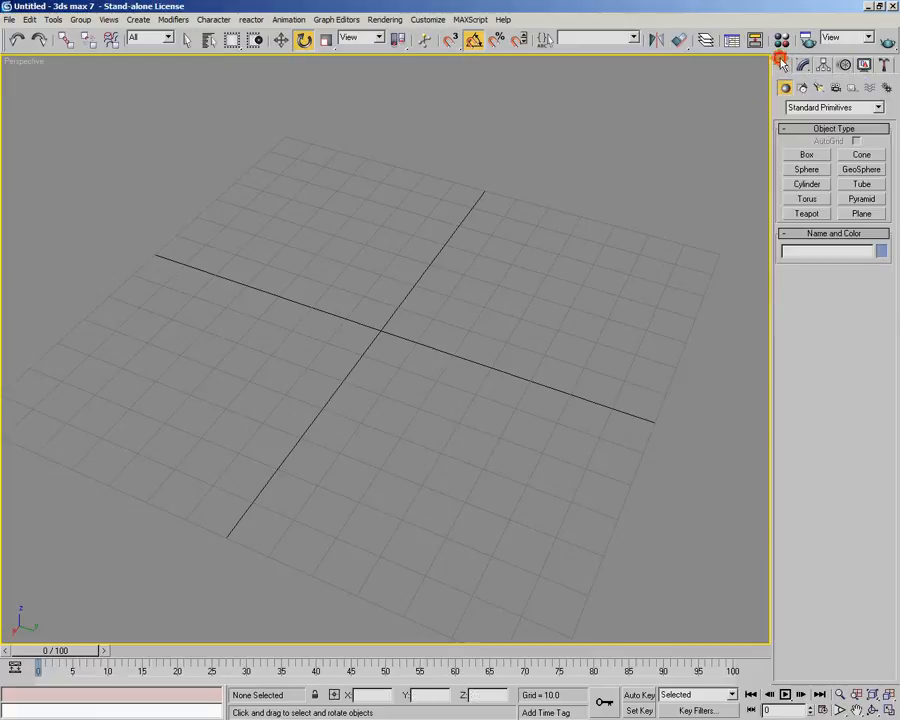
left_click(806, 154)
mouse_move(334, 269)
left_mouse_down()
mouse_move(432, 414)
mouse_move(388, 450)
mouse_move(402, 442)
left_mouse_up()
middle_click_drag(442, 276, 501, 357, "alt")
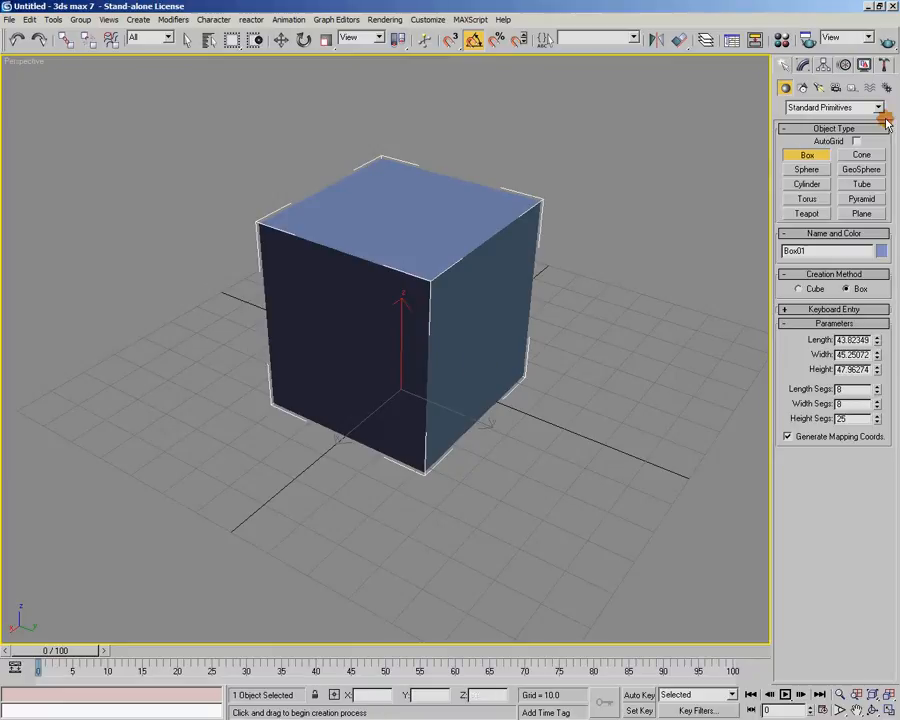
Create an FFD(Box) space warp about 122 × 102 × 79 enclosing the box.
left_click(869, 88)
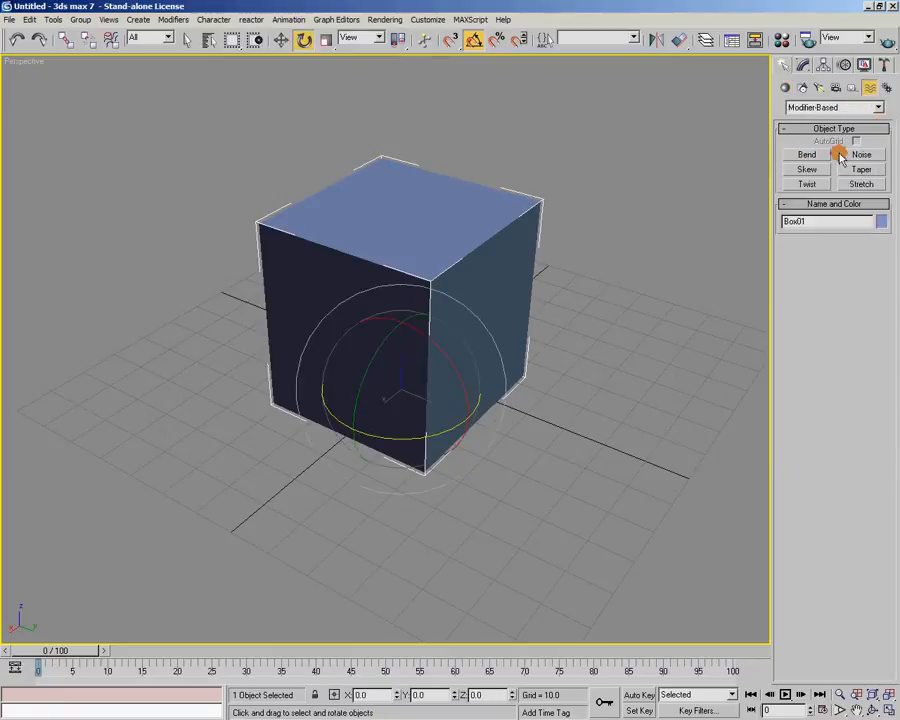
left_click(850, 107)
left_click(858, 134)
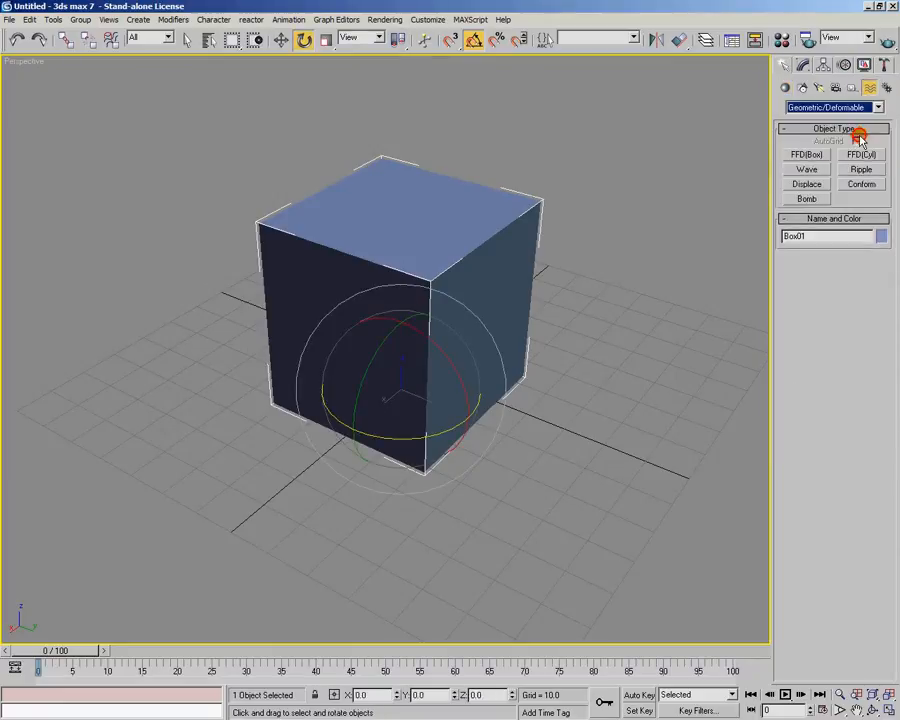
middle_click_drag(645, 185, 613, 237, "alt")
scroll(609, 243, "down", 3)
middle_click_drag(598, 310, 591, 334, "alt")
left_click(806, 155)
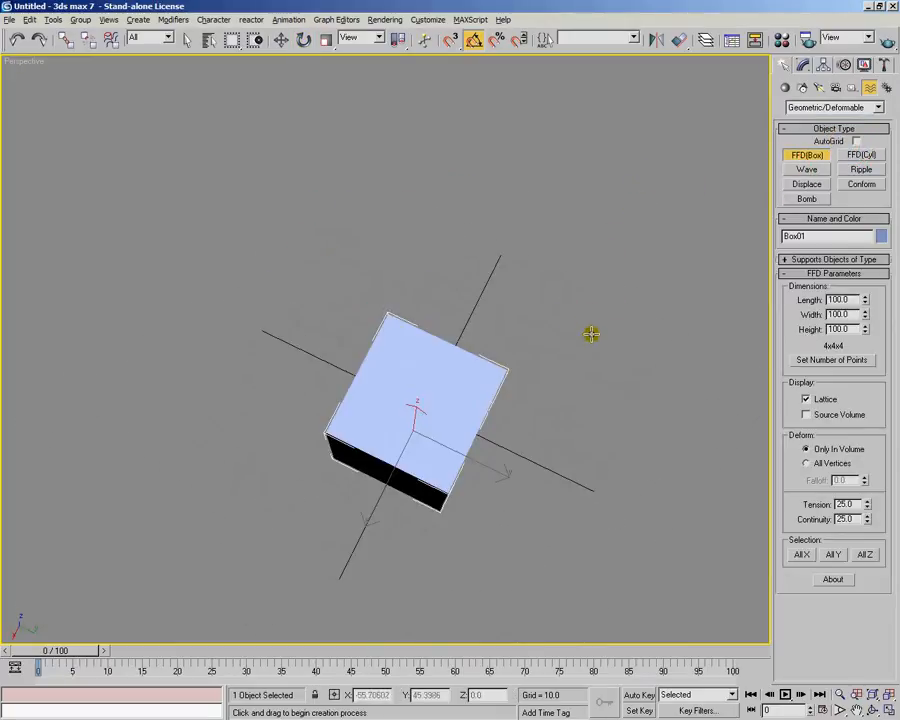
left_click_drag(347, 285, 478, 617)
middle_click_drag(458, 438, 645, 183, "alt")
Lower an inner FFD control point above the box to about Z 39.5.
left_click(820, 65)
key("e")
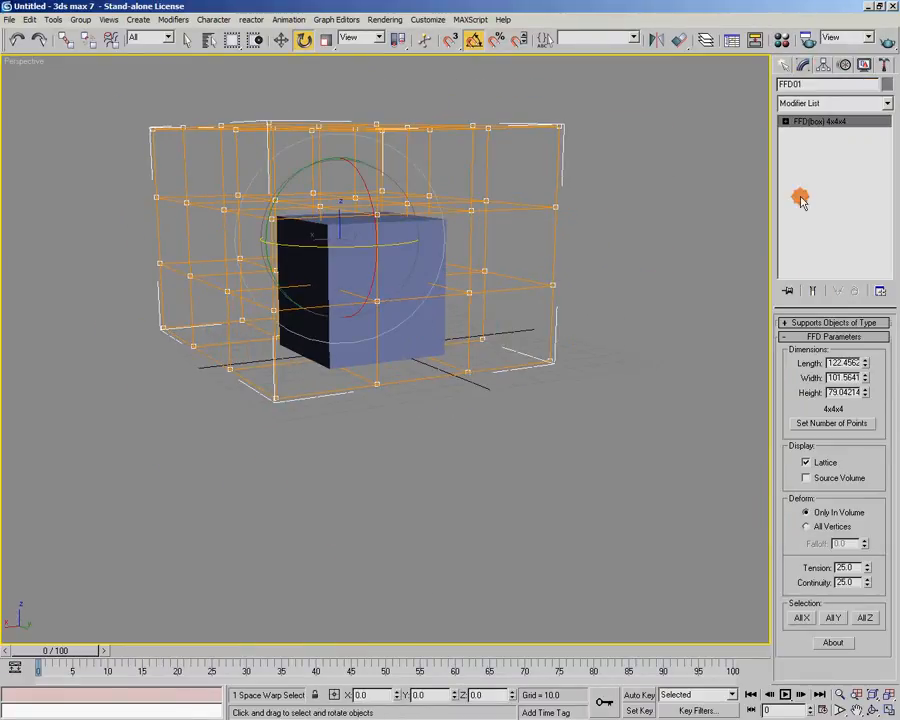
left_click(829, 146)
middle_click_drag(757, 180, 441, 192, "alt")
left_click_drag(487, 243, 486, 240)
key("w")
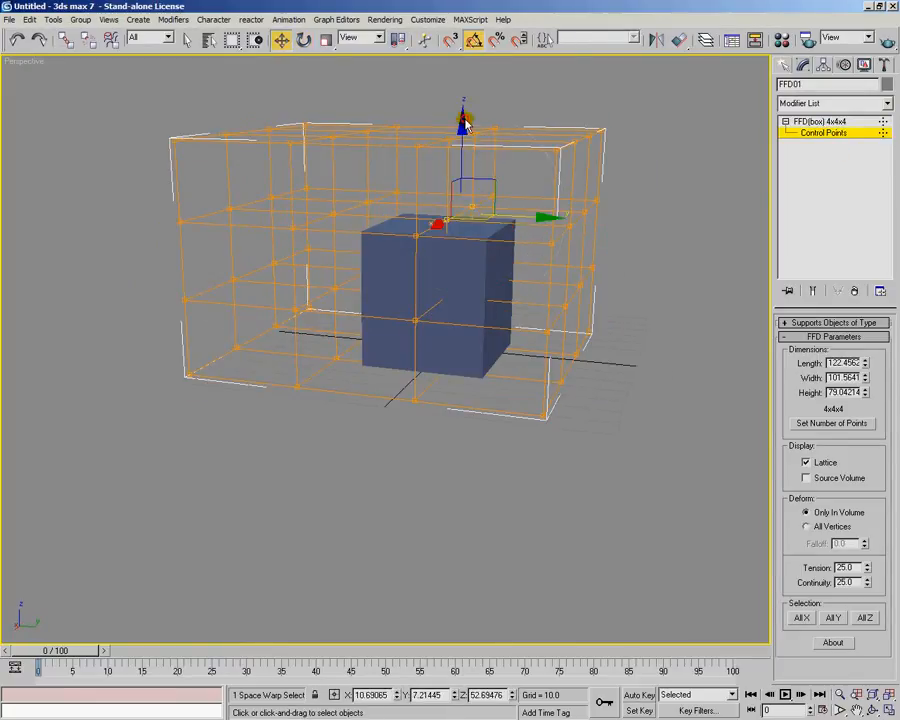
left_click(471, 207)
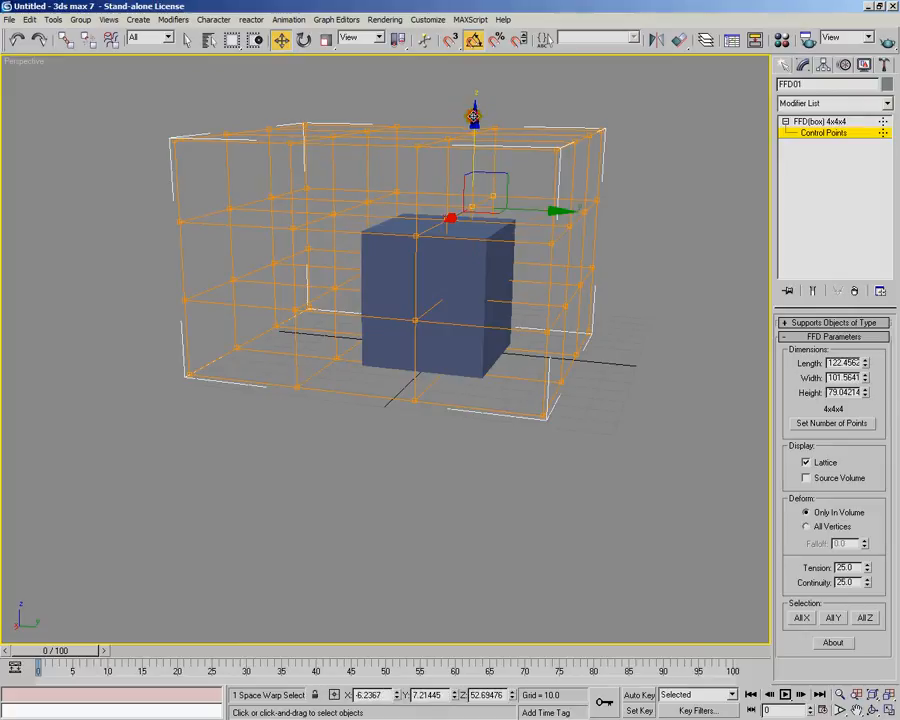
left_click_drag(477, 152, 478, 192)
Reposition a control point on the front side of the FFD lattice and leave control-point editing.
middle_click_drag(486, 209, 508, 275, "alt")
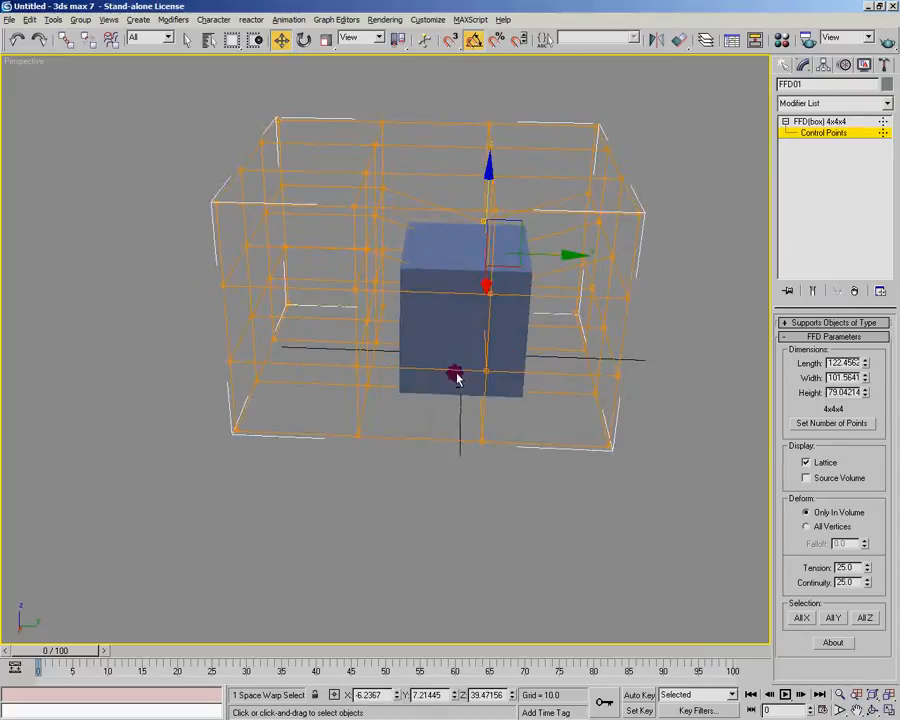
middle_click_drag(422, 311, 460, 320, "alt")
left_click(488, 280)
middle_click_drag(526, 277, 356, 264, "alt")
middle_click_drag(294, 257, 480, 300, "alt")
left_click(787, 124)
Bind the box to the FFD(Box) space warp.
middle_click_drag(505, 217, 400, 150, "alt")
left_click(108, 47)
left_click(689, 155)
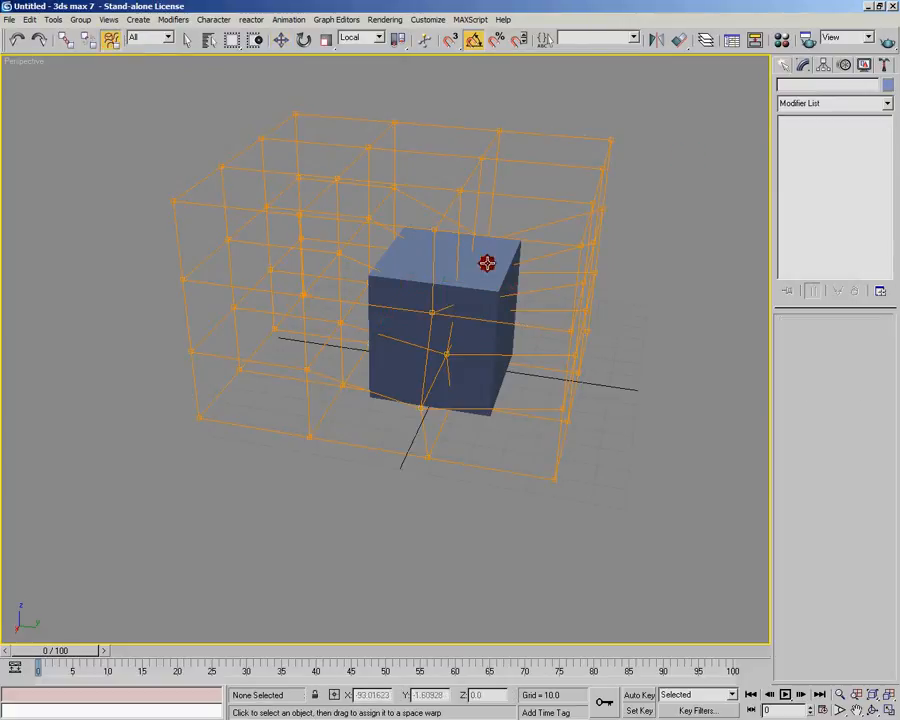
left_click_drag(464, 257, 499, 260)
left_click_drag(553, 134, 554, 134)
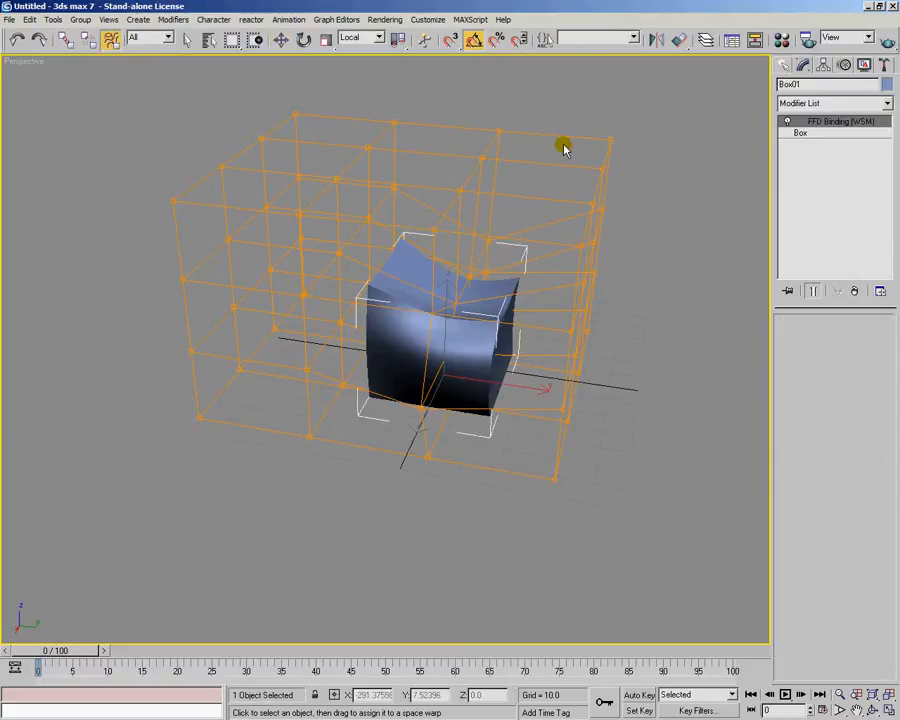
left_click(281, 39)
Select the FFD space warp and apply a Bend modifier to it.
middle_click_drag(454, 171, 629, 241, "alt")
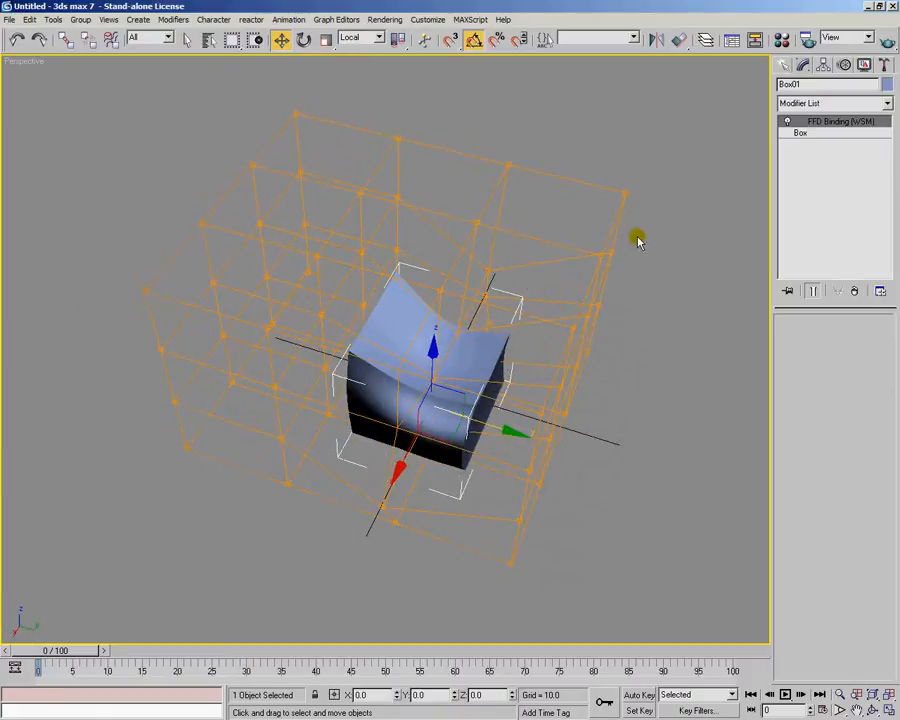
left_click(622, 195)
middle_click_drag(622, 195, 530, 305, "alt")
left_click(887, 104)
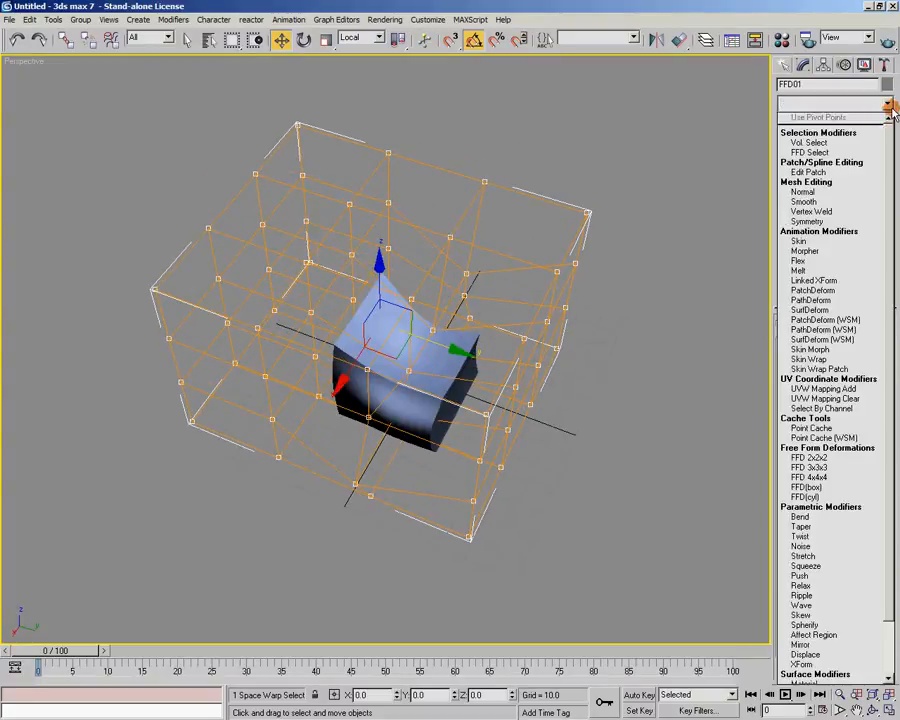
scroll(893, 276, "down", 2)
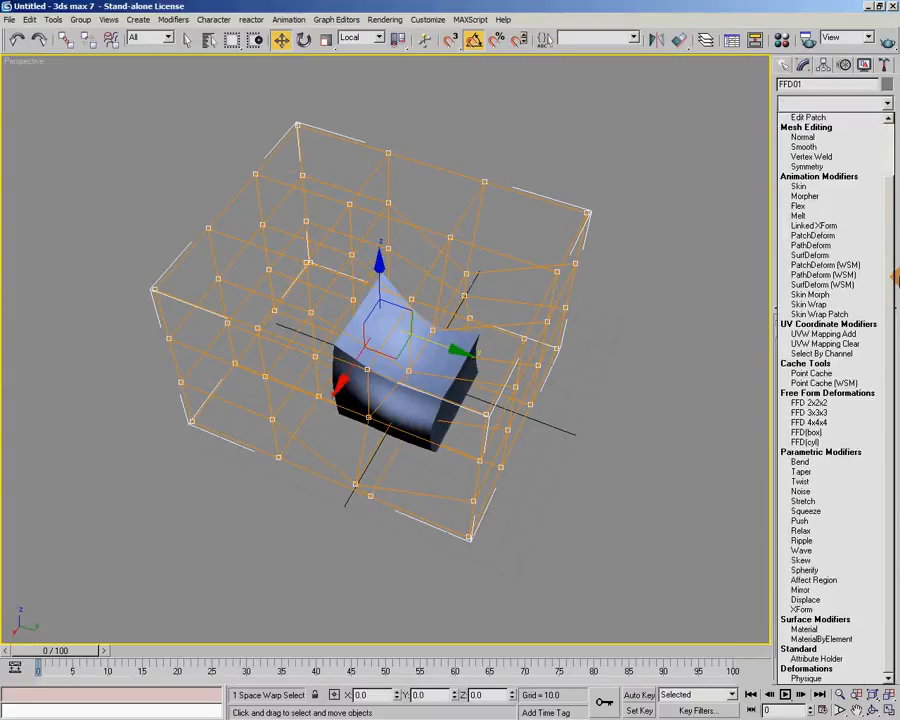
left_click(812, 462)
middle_click_drag(606, 308, 591, 293, "alt")
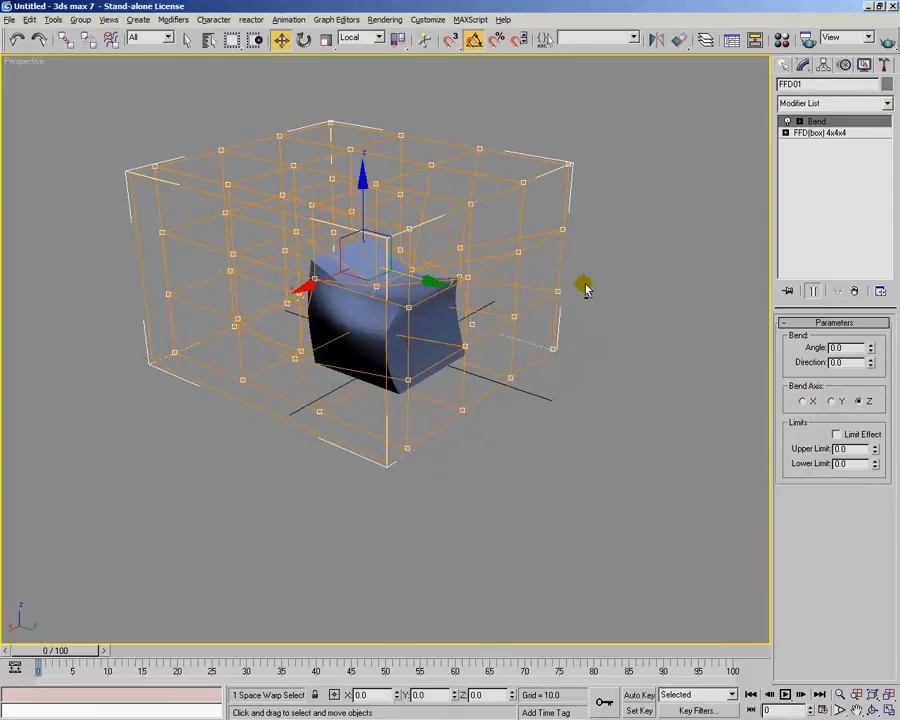
Try moving the Bend modifier's gizmo on the FFD space warp.
left_click(788, 121)
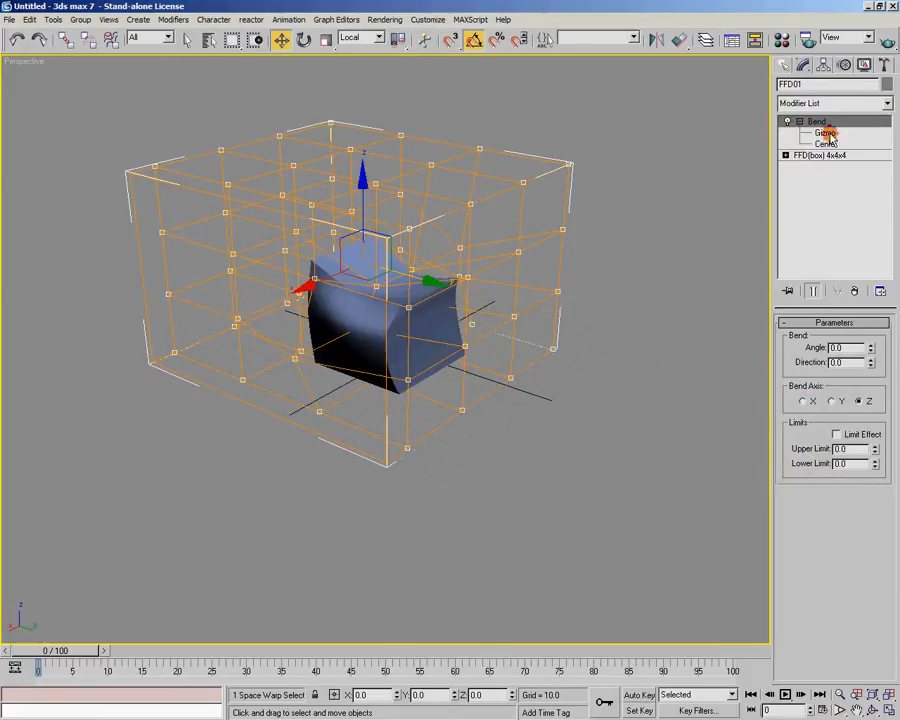
left_click(826, 132)
middle_click_drag(737, 201, 443, 205, "alt")
left_click_drag(355, 215, 309, 236)
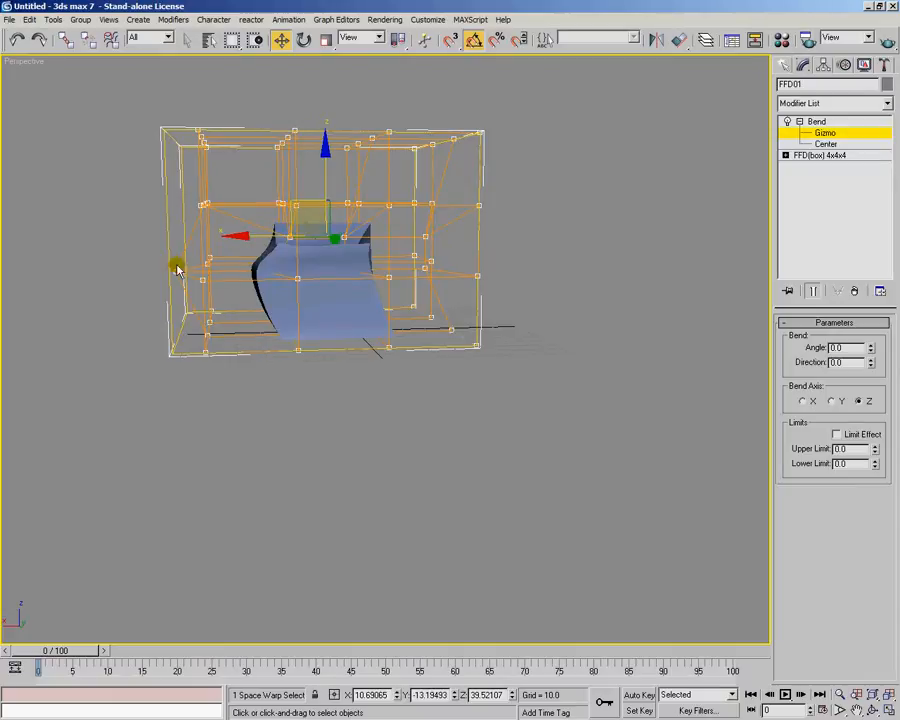
middle_click_drag(279, 285, 173, 251, "alt")
Move the Bend modifier's center along Y to about 48.9, at the edge of the lattice.
left_click(818, 143)
middle_click_drag(533, 283, 450, 263, "alt")
left_click_drag(444, 208, 580, 289)
middle_click_drag(580, 289, 601, 304, "alt")
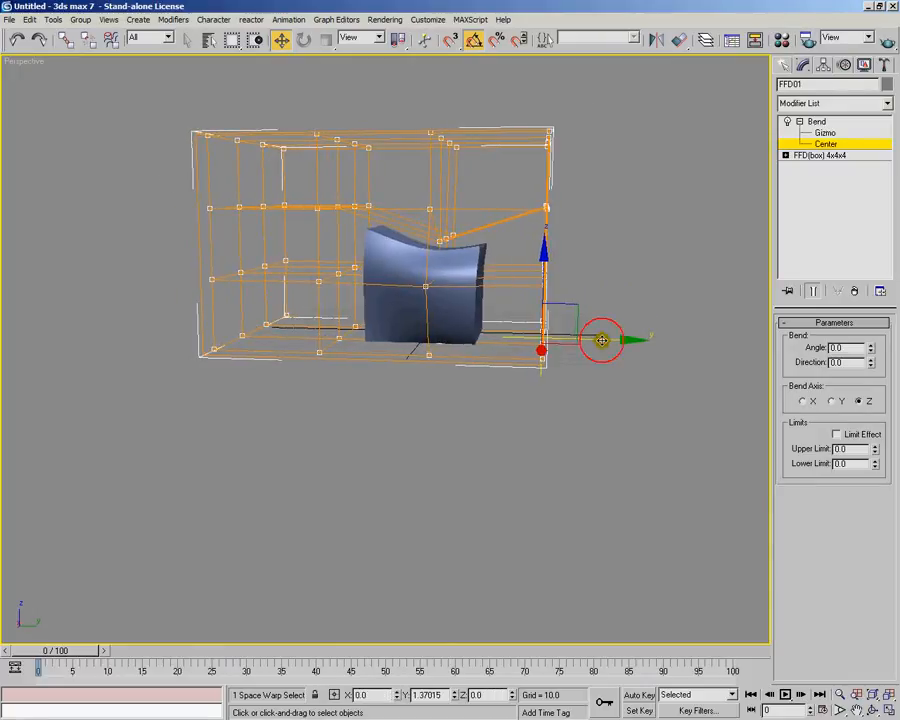
middle_click_drag(549, 288, 558, 313, "alt")
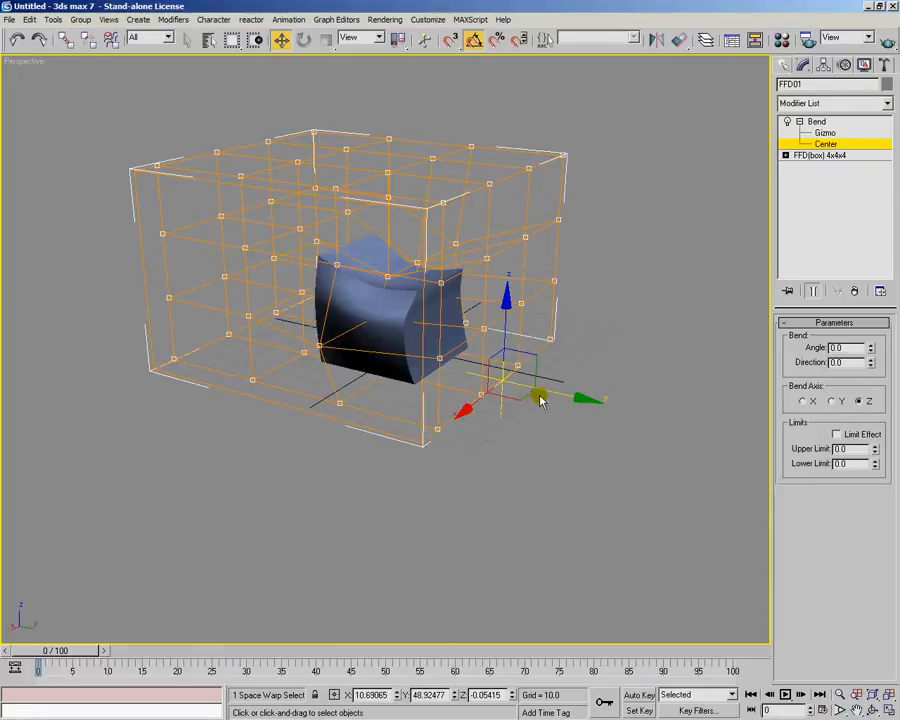
left_click(826, 145)
left_click(799, 121)
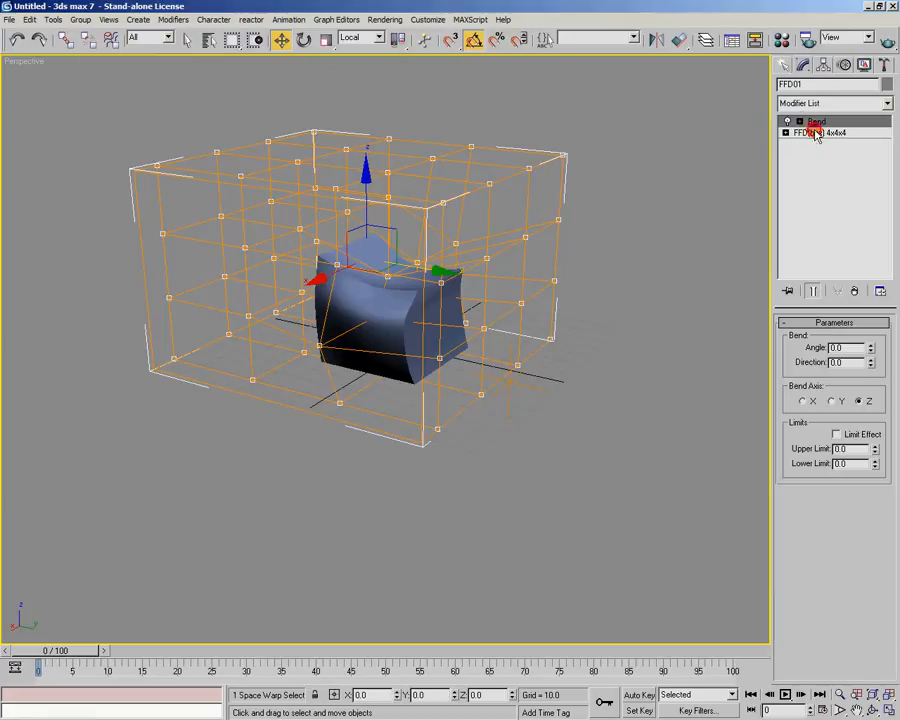
Set the Bend Angle to -70.5 and its Direction to 47.5.
left_click_drag(869, 347, 866, 434)
left_click_drag(872, 364, 505, 398)
middle_click_drag(505, 398, 533, 410, "alt")
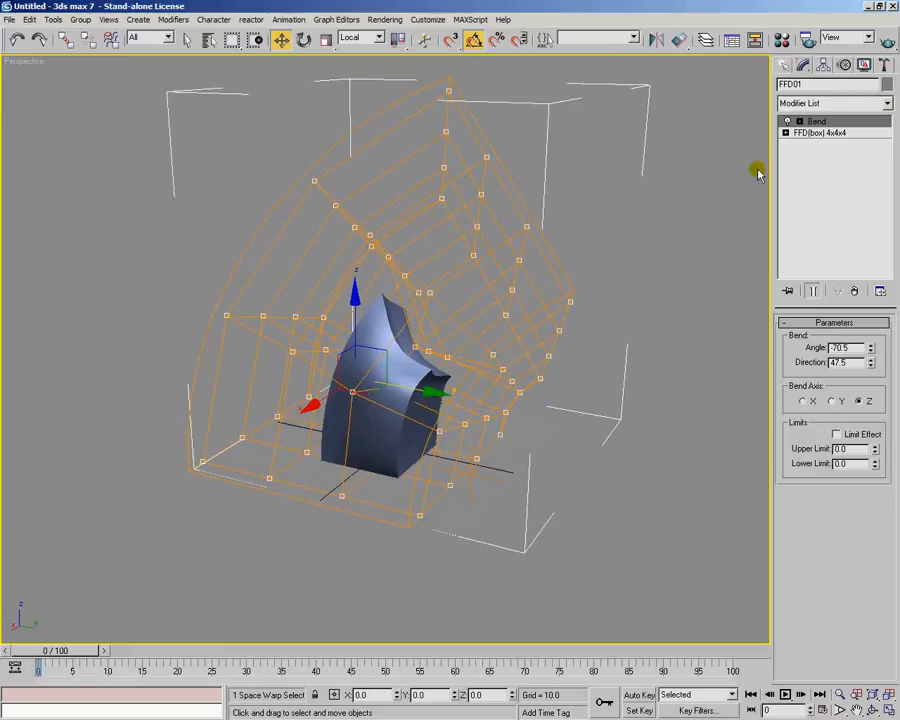
Insert an FFD Select modifier between FFD(box) and Bend and select the upper three rows of control points.
left_click(815, 133)
left_click(888, 104)
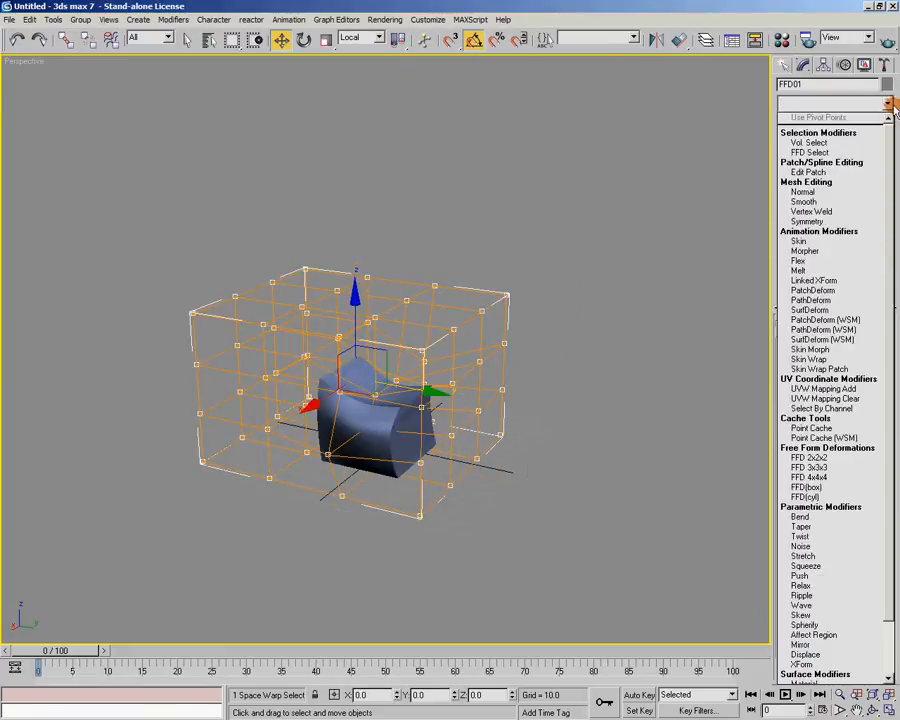
left_click(836, 151)
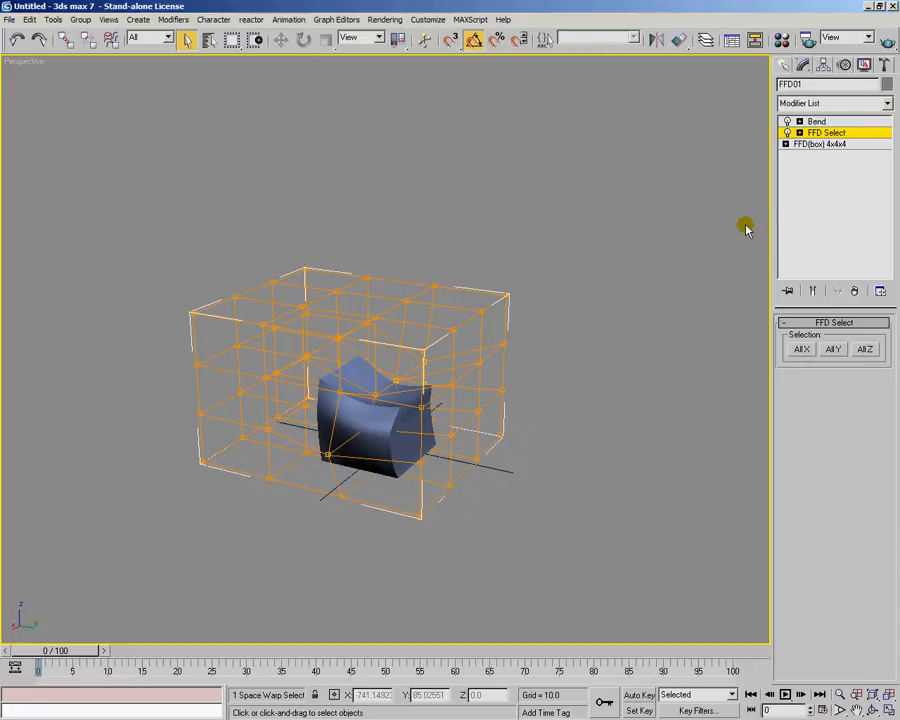
left_click(799, 132)
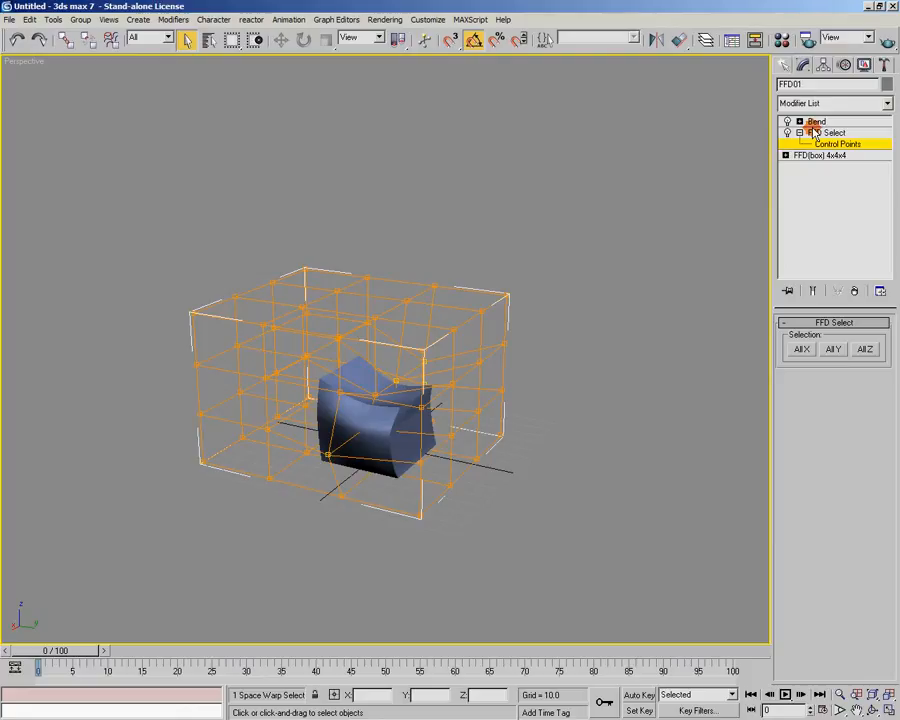
middle_click_drag(551, 309, 442, 405, "alt")
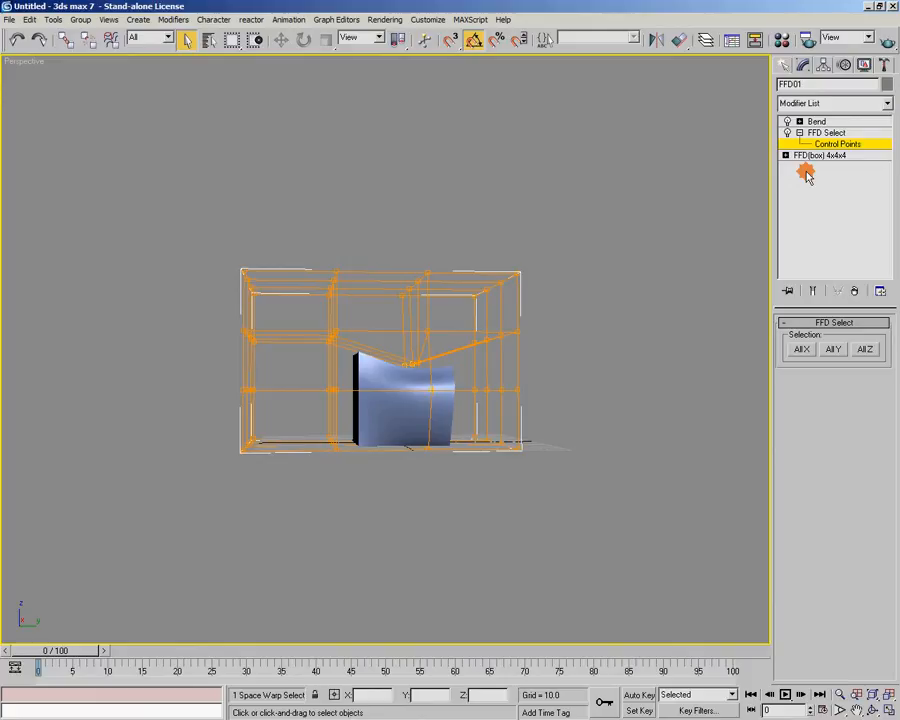
left_click_drag(165, 183, 693, 410)
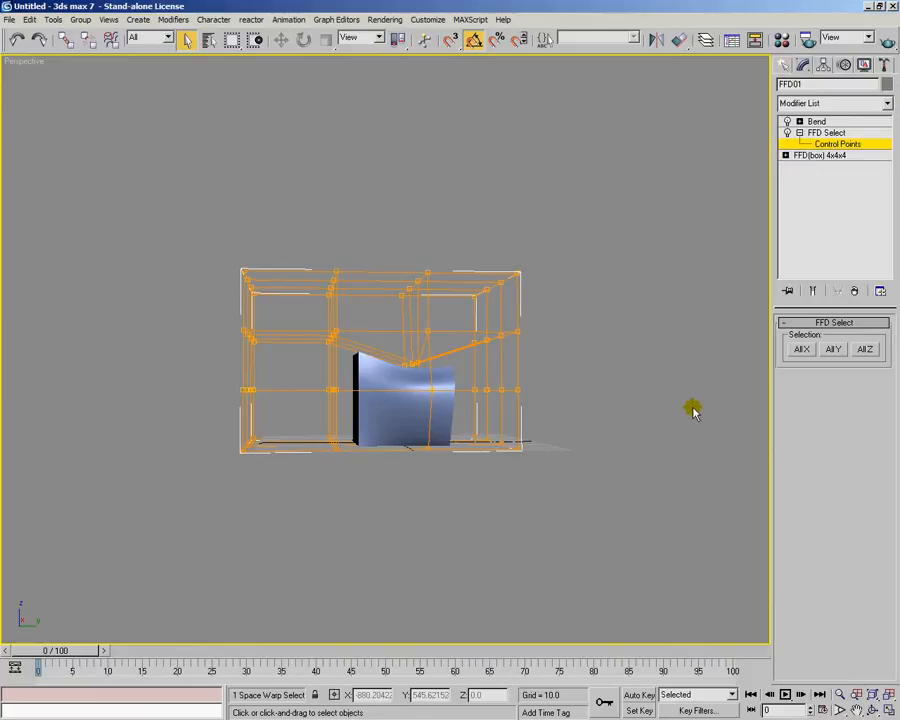
Return to the Bend modifier and set its Angle to -48.5.
left_click(816, 121)
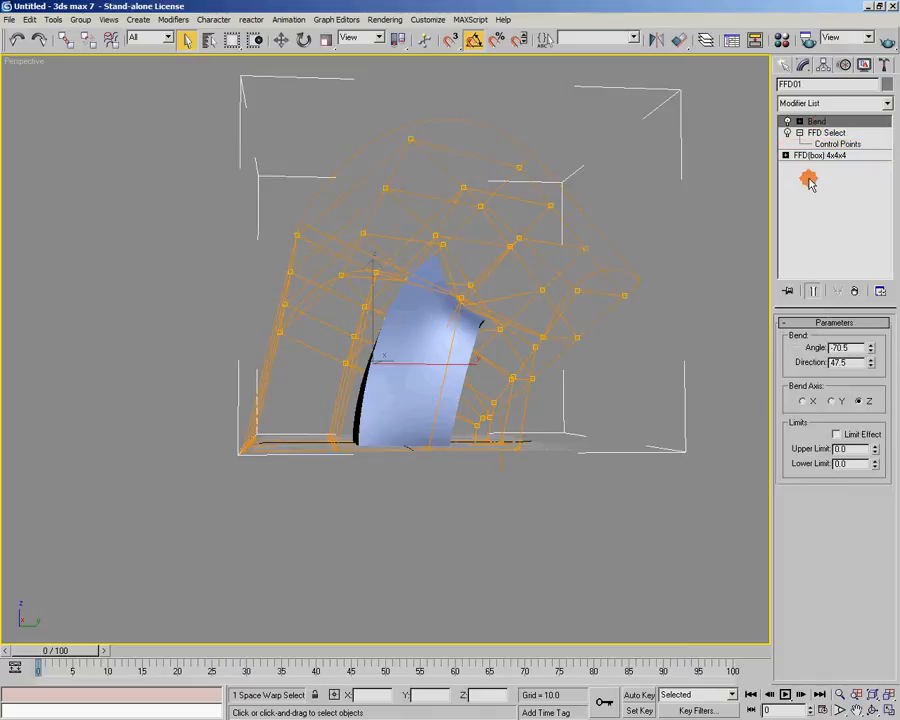
middle_click_drag(760, 215, 350, 372, "alt")
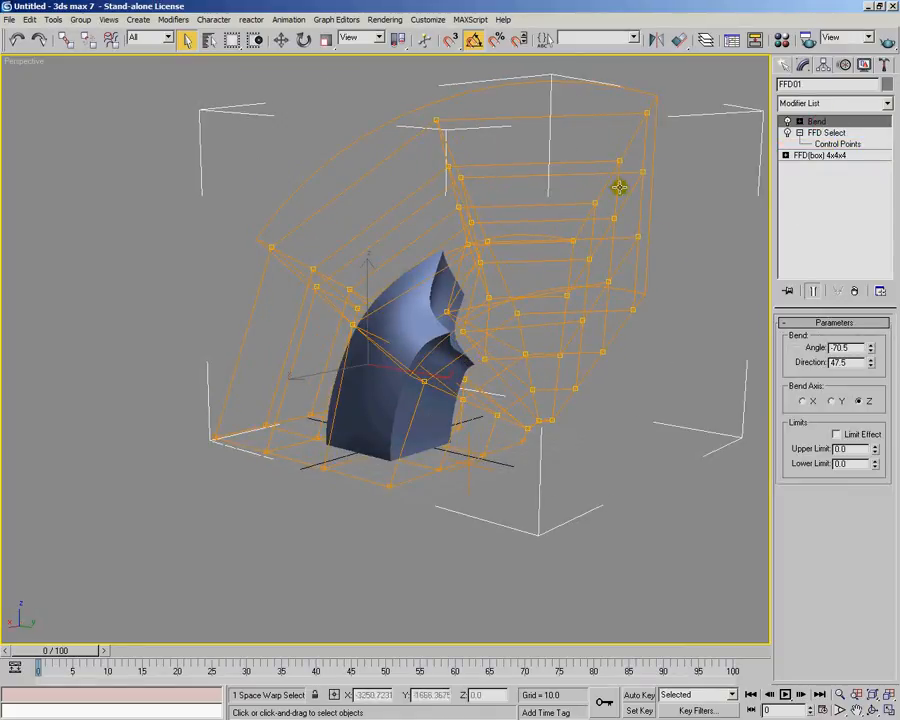
middle_click_drag(599, 321, 575, 318, "alt")
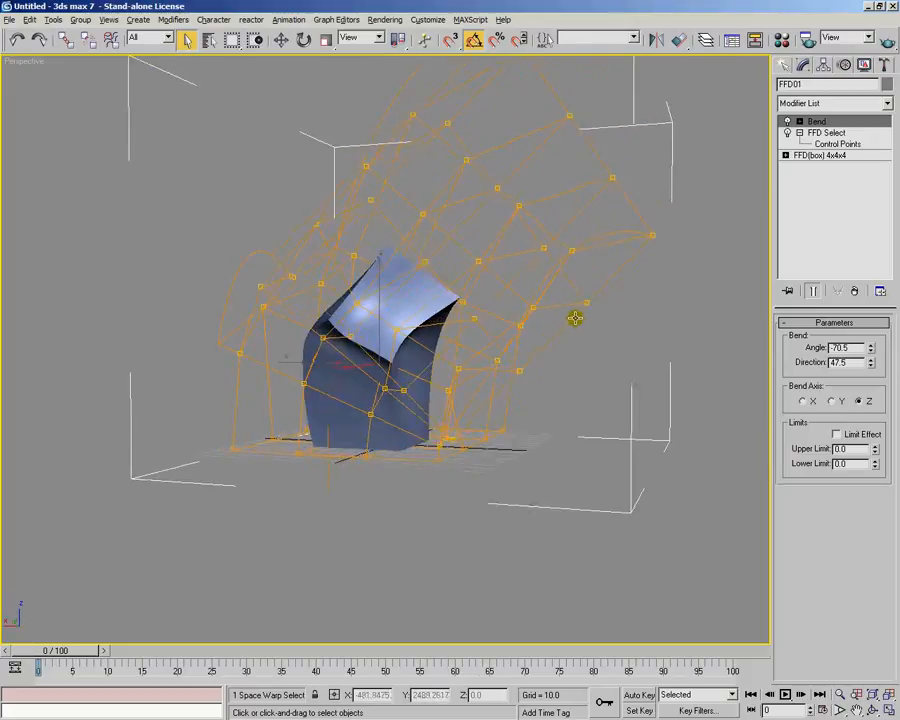
left_click_drag(870, 347, 776, 320)
middle_click_drag(350, 448, 502, 428, "alt")
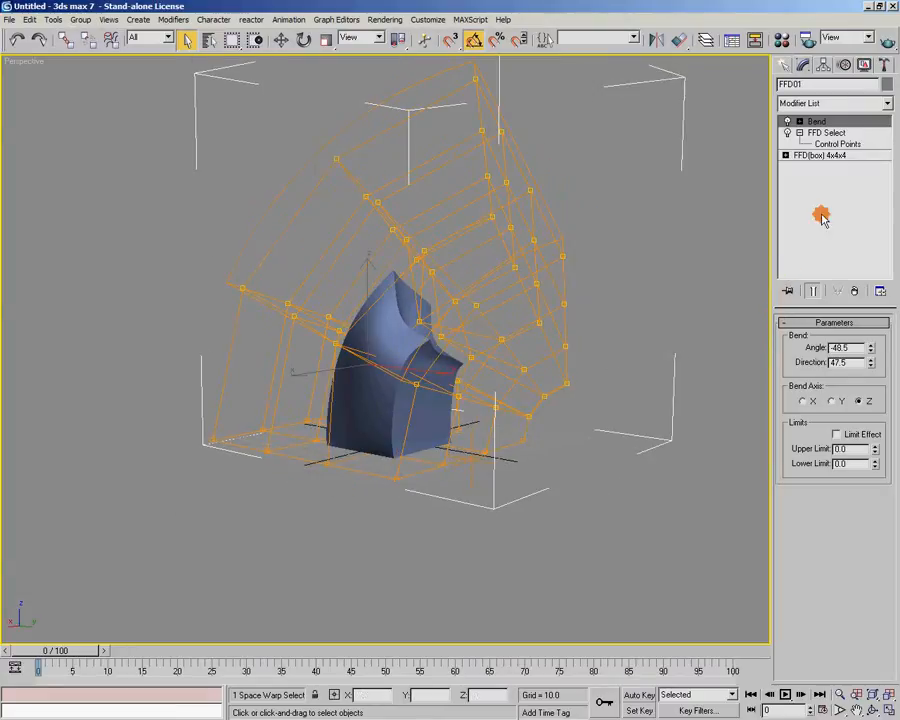
Limit the FFD Select selection to the upper two rows of control points and return to the Bend modifier.
left_click(835, 145)
middle_click_drag(482, 322, 541, 319, "alt")
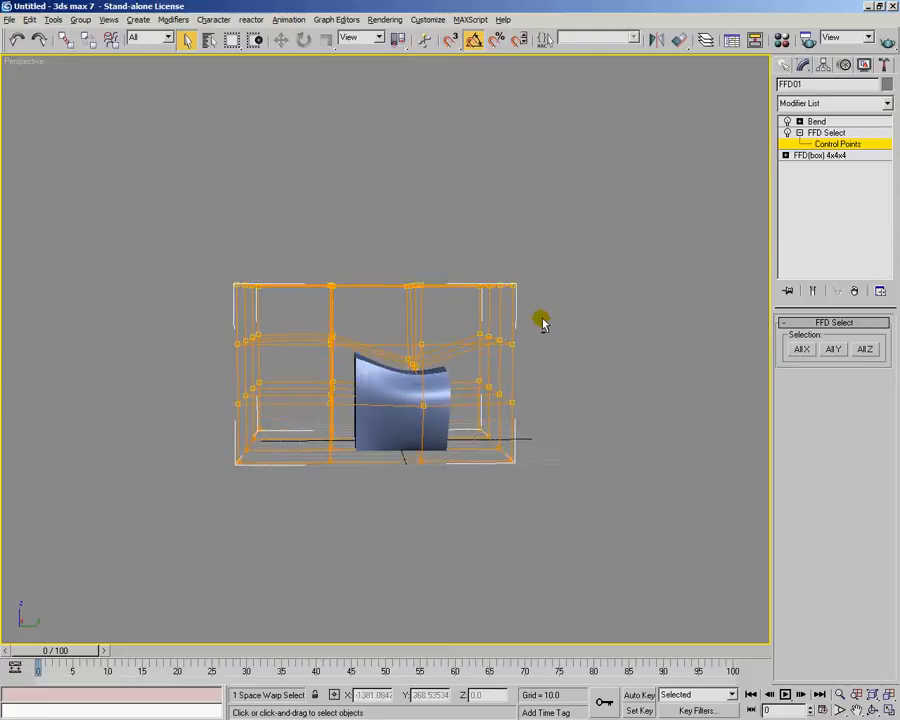
left_click_drag(169, 201, 616, 376)
left_click(819, 121)
middle_click_drag(596, 288, 333, 169, "alt")
middle_click_drag(532, 257, 607, 378, "alt")
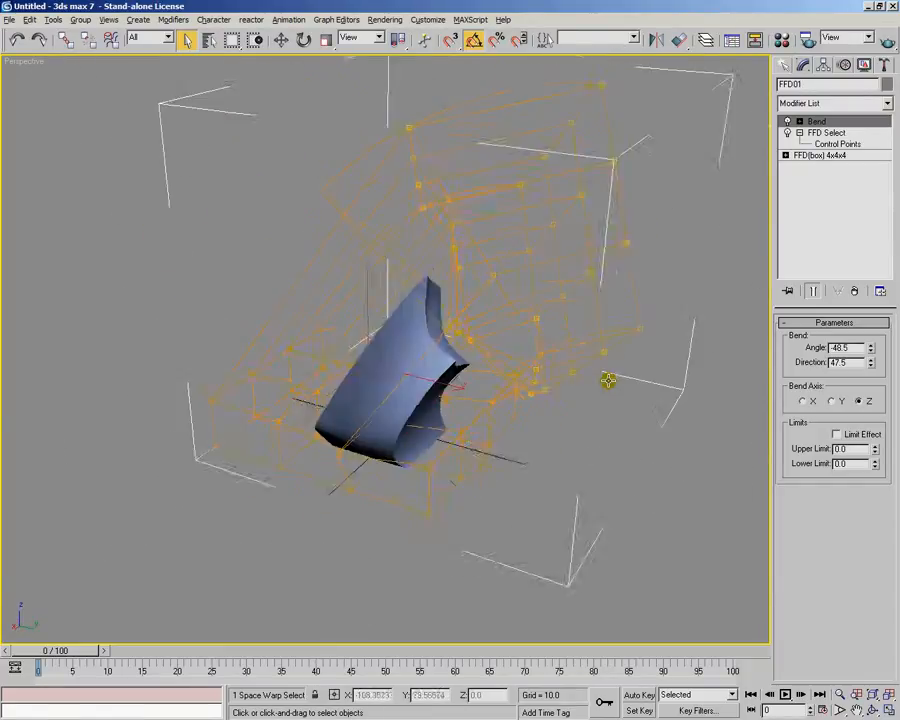
left_click(800, 132)
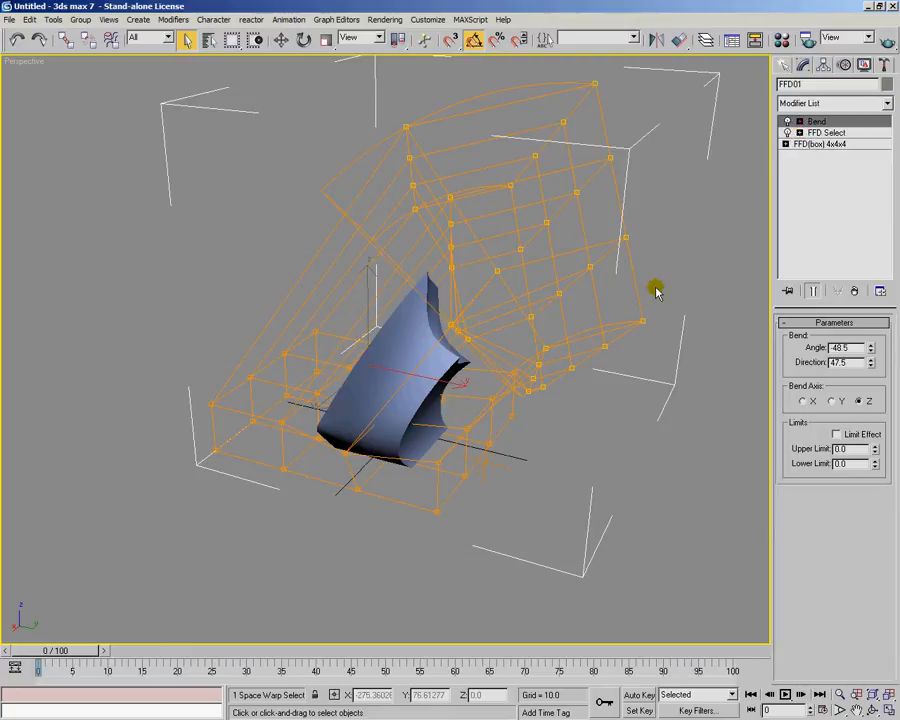
mouse_move(655, 290)
middle_mouse_down("alt")
mouse_move(647, 297)
mouse_move(663, 277)
middle_mouse_up("alt")
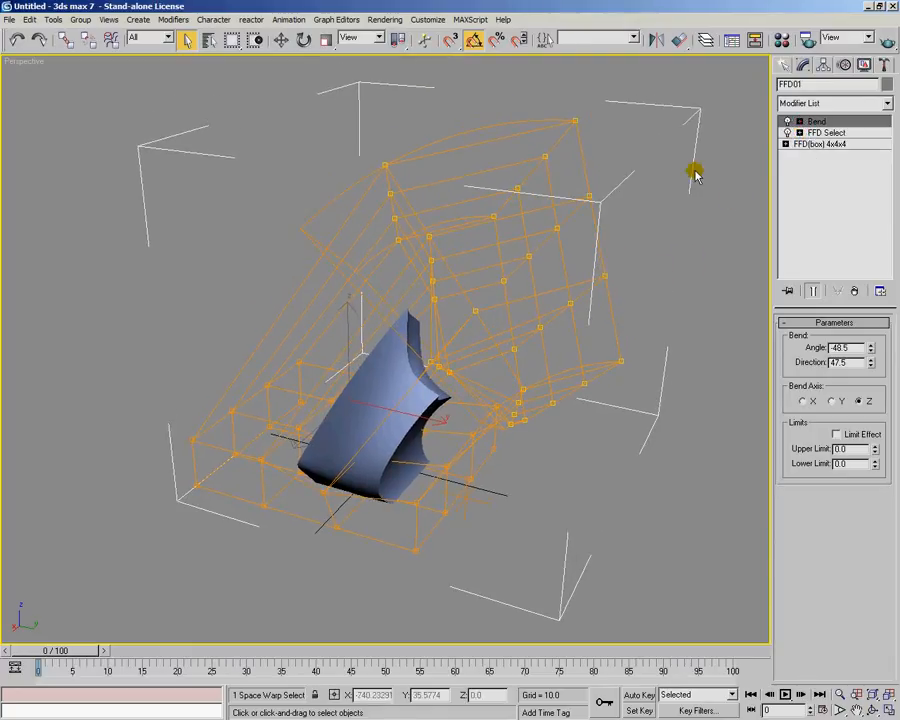